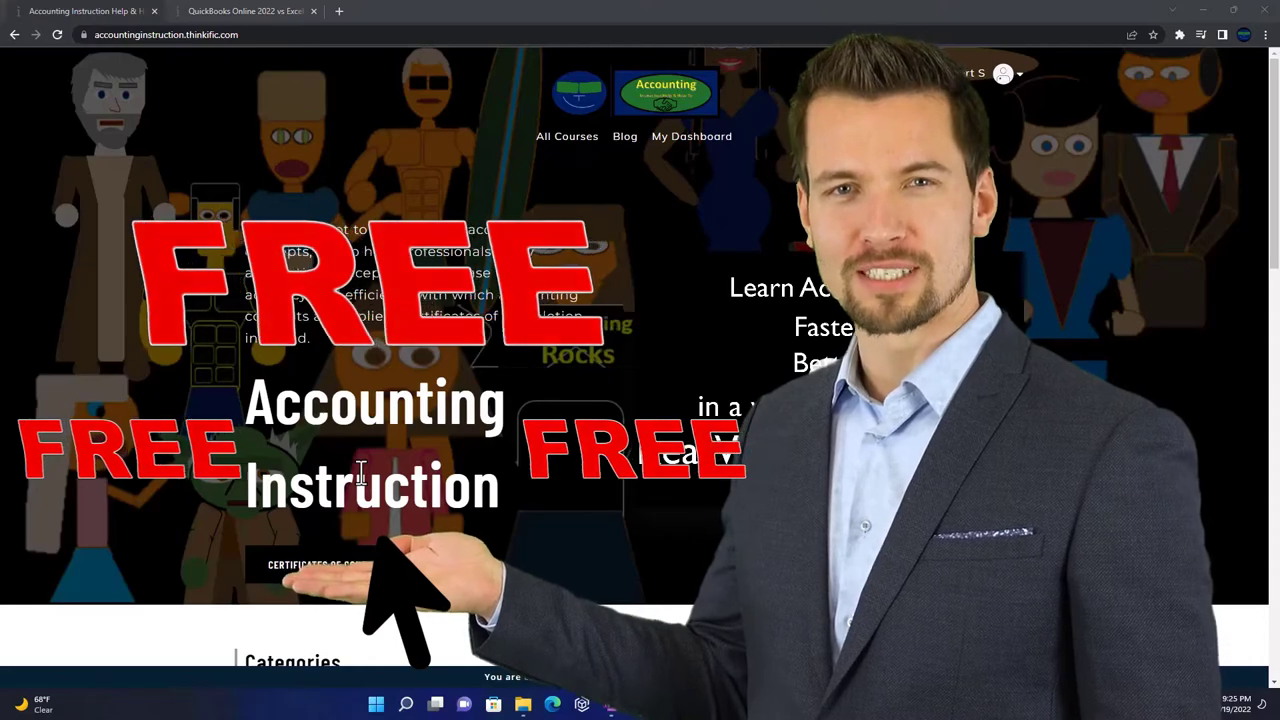
Browse the accounting course categories, then look through the lesson sections of the QuickBooks Online 2022 vs Excel course
scroll(176, 556, "down", 7)
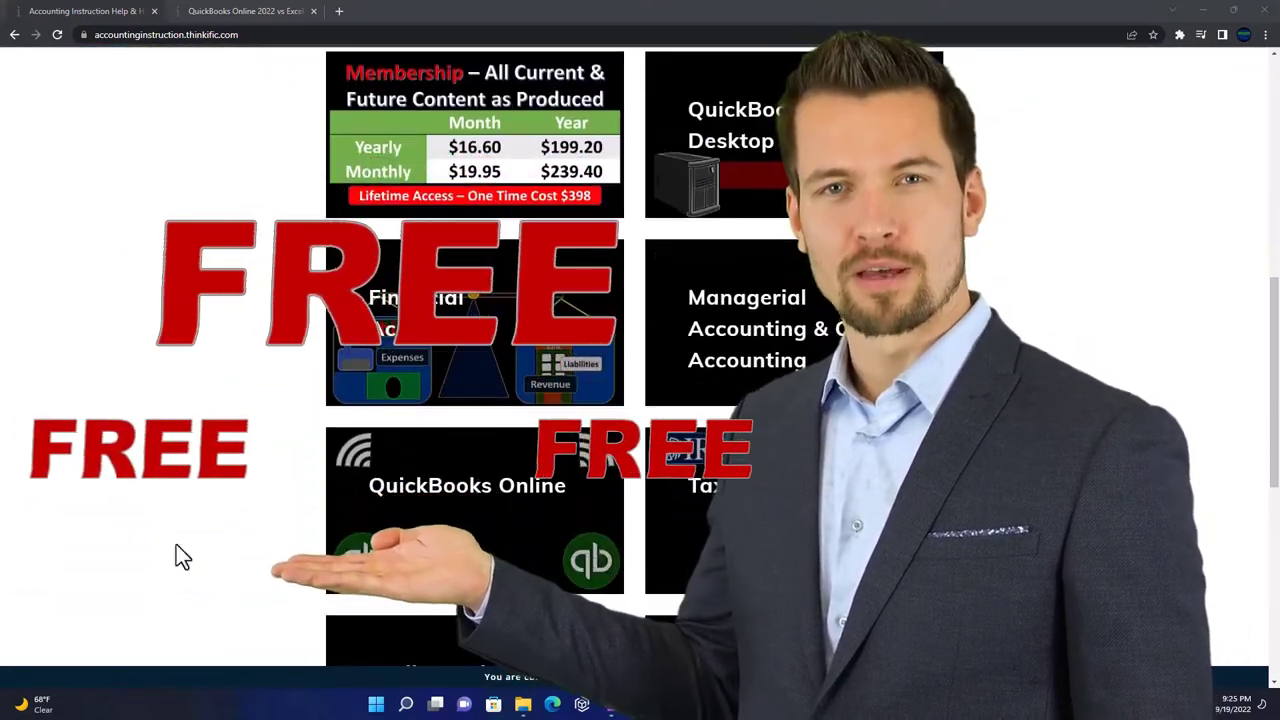
scroll(176, 548, "down", 5)
scroll(181, 556, "down", 1)
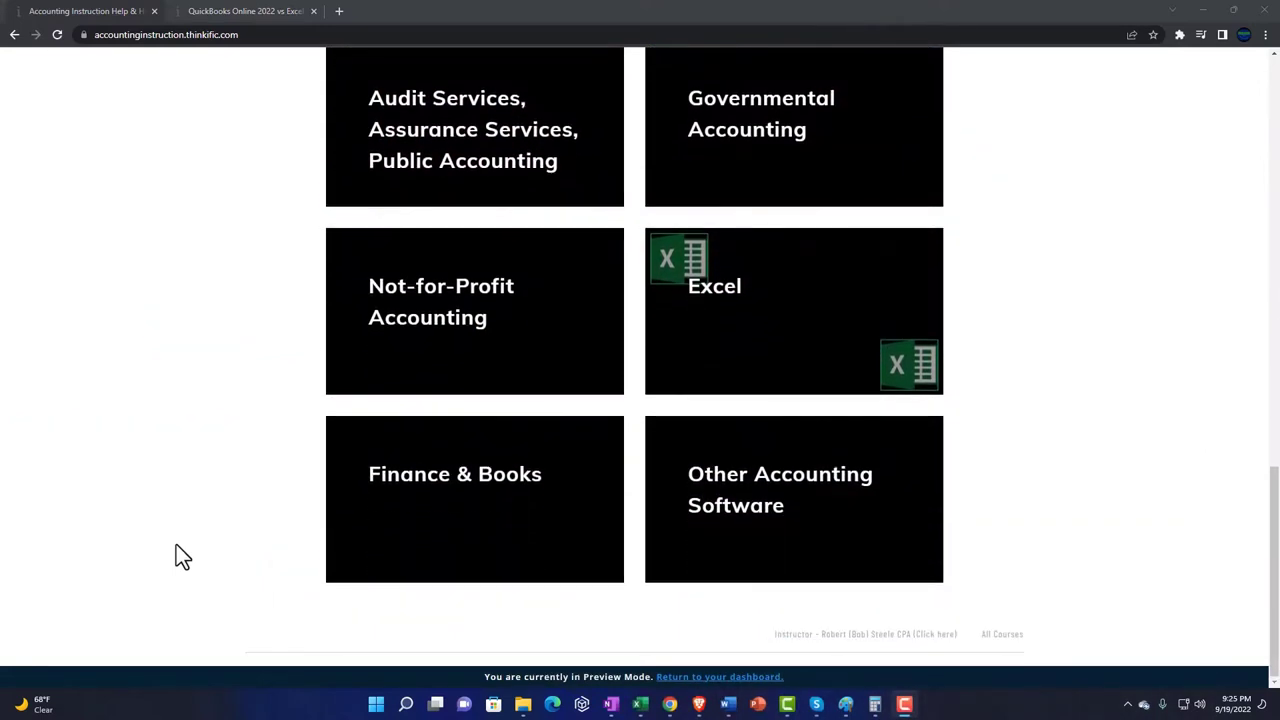
left_click(229, 13)
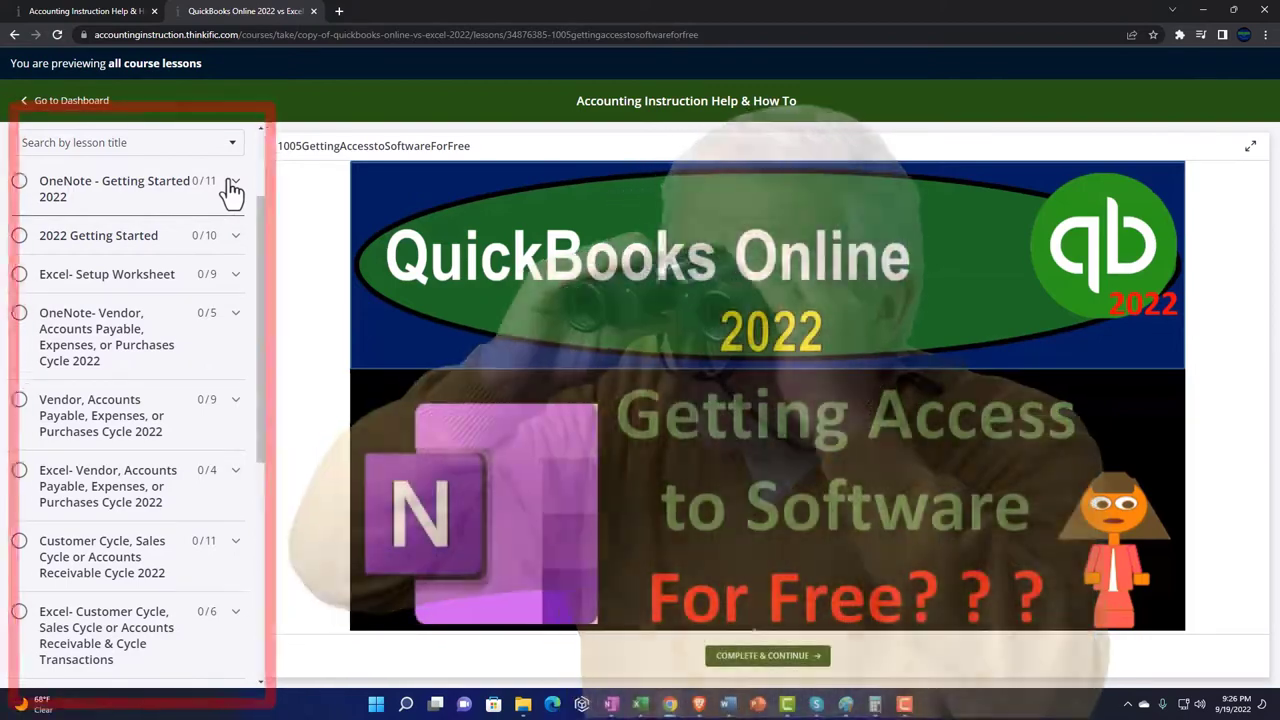
left_click(231, 188)
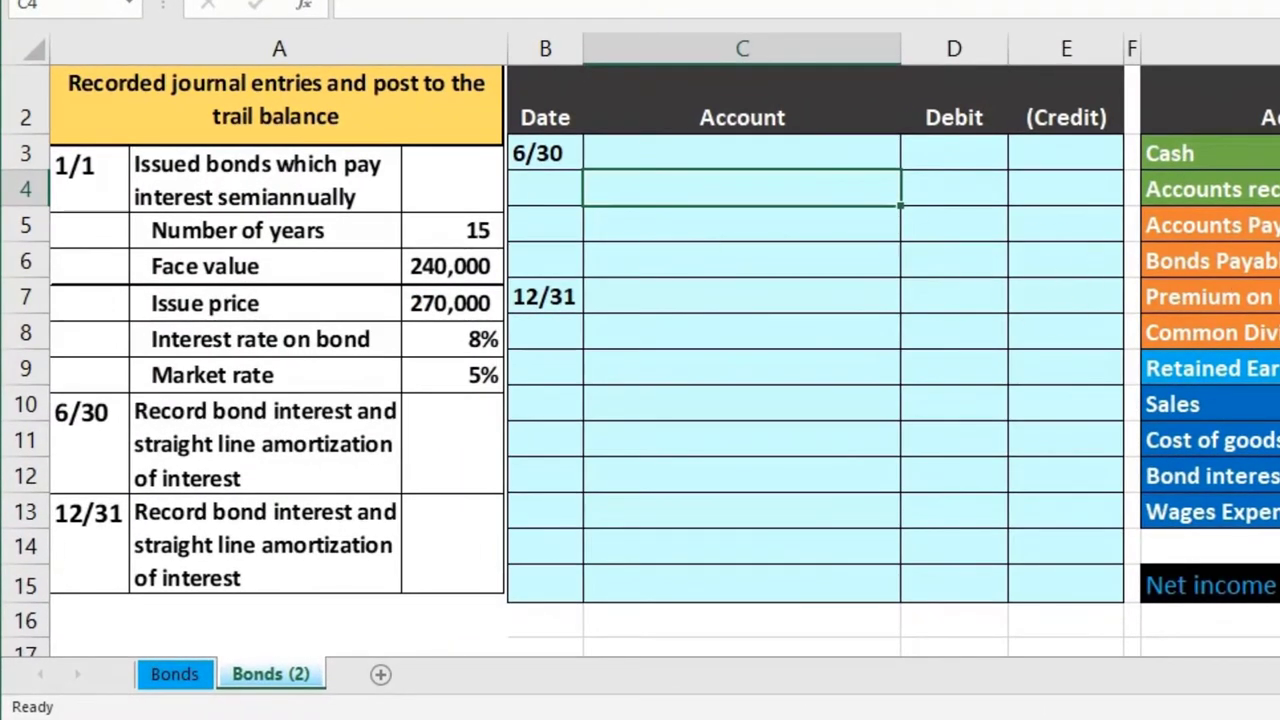
Examine the beginning trial balance accounts on the Bonds (2) sheet, including the total and net income formulas
left_click(1275, 266)
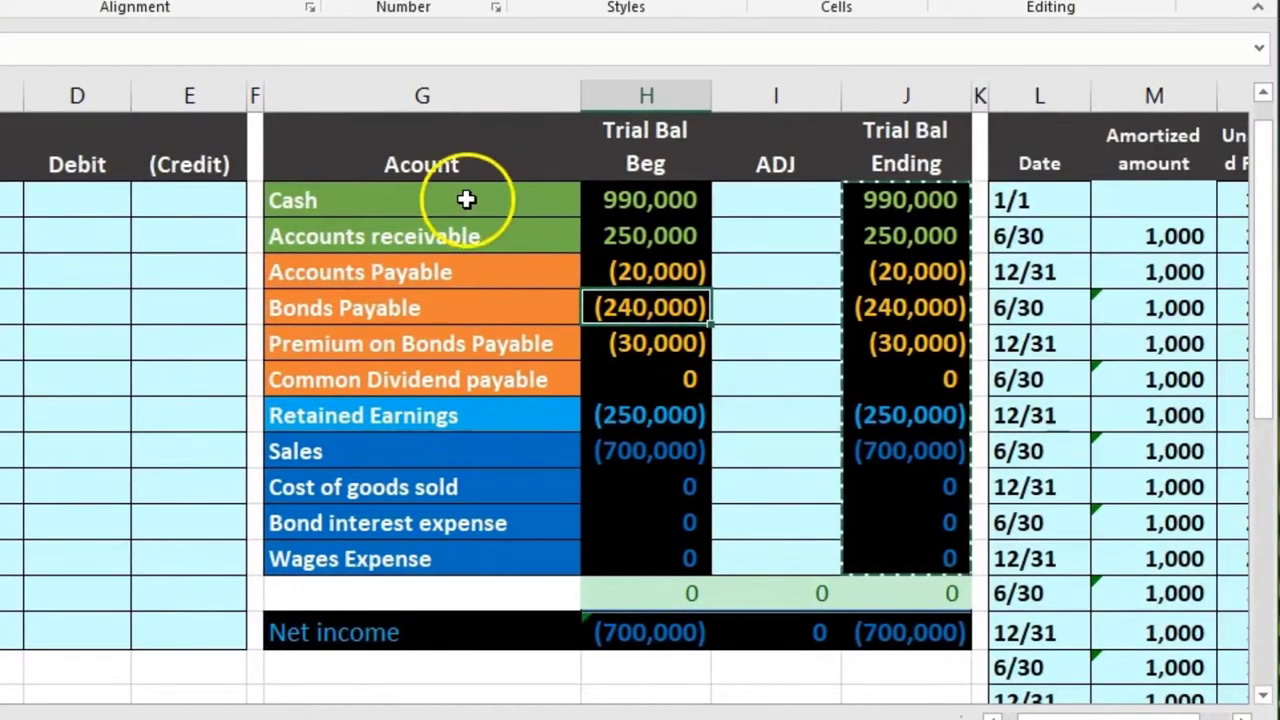
left_click_drag(466, 200, 673, 557)
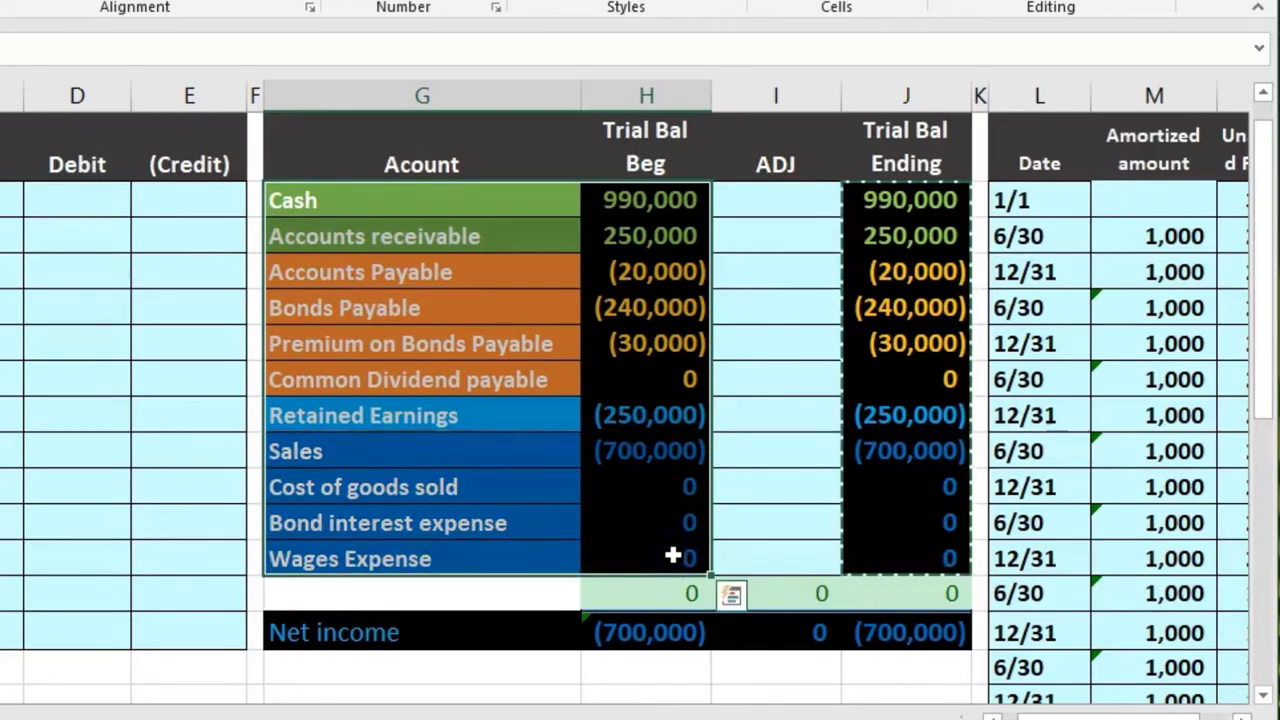
mouse_move(656, 221)
left_mouse_down()
mouse_move(657, 200)
mouse_move(674, 449)
left_mouse_up()
left_click(654, 590)
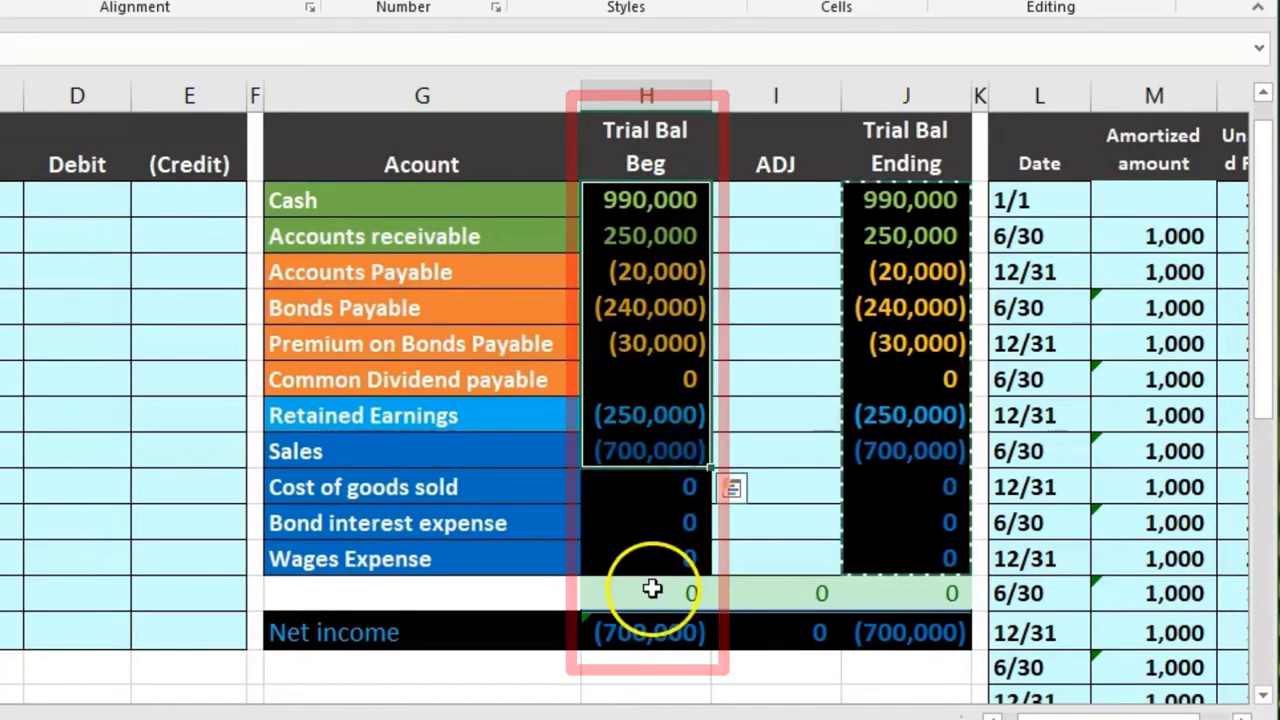
double_click(654, 590)
key("Return")
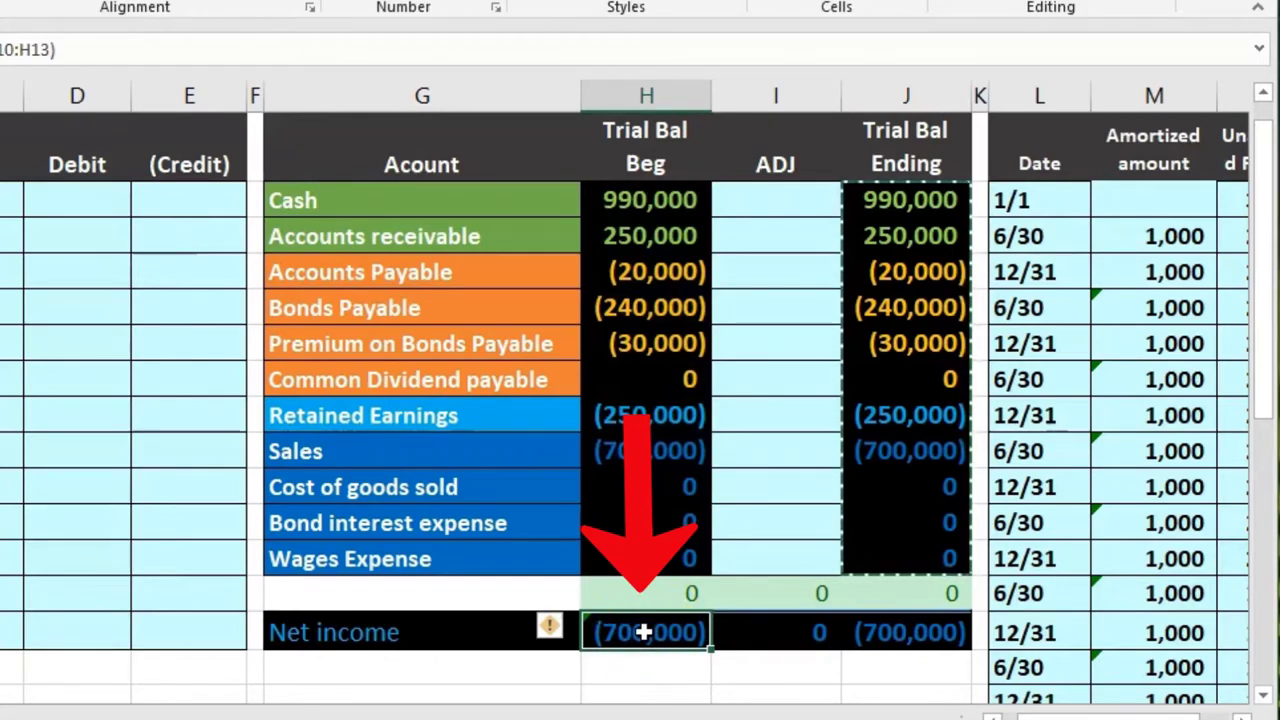
double_click(644, 632)
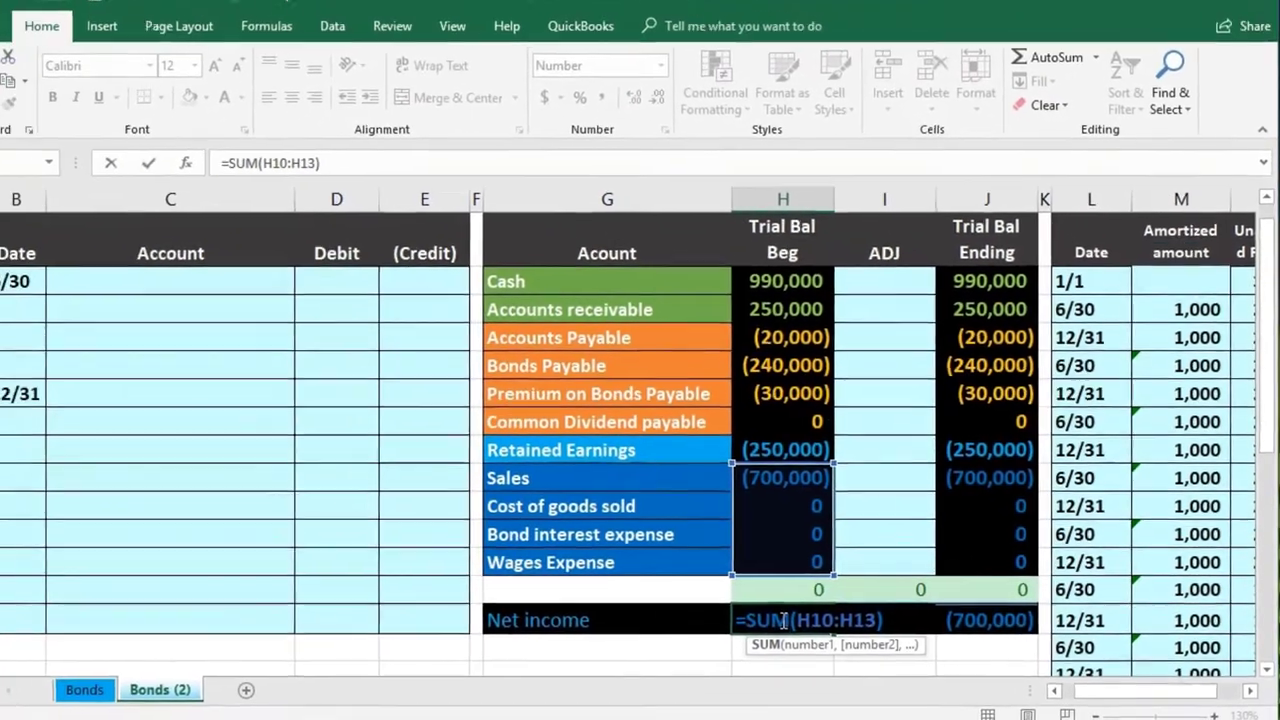
key("Return")
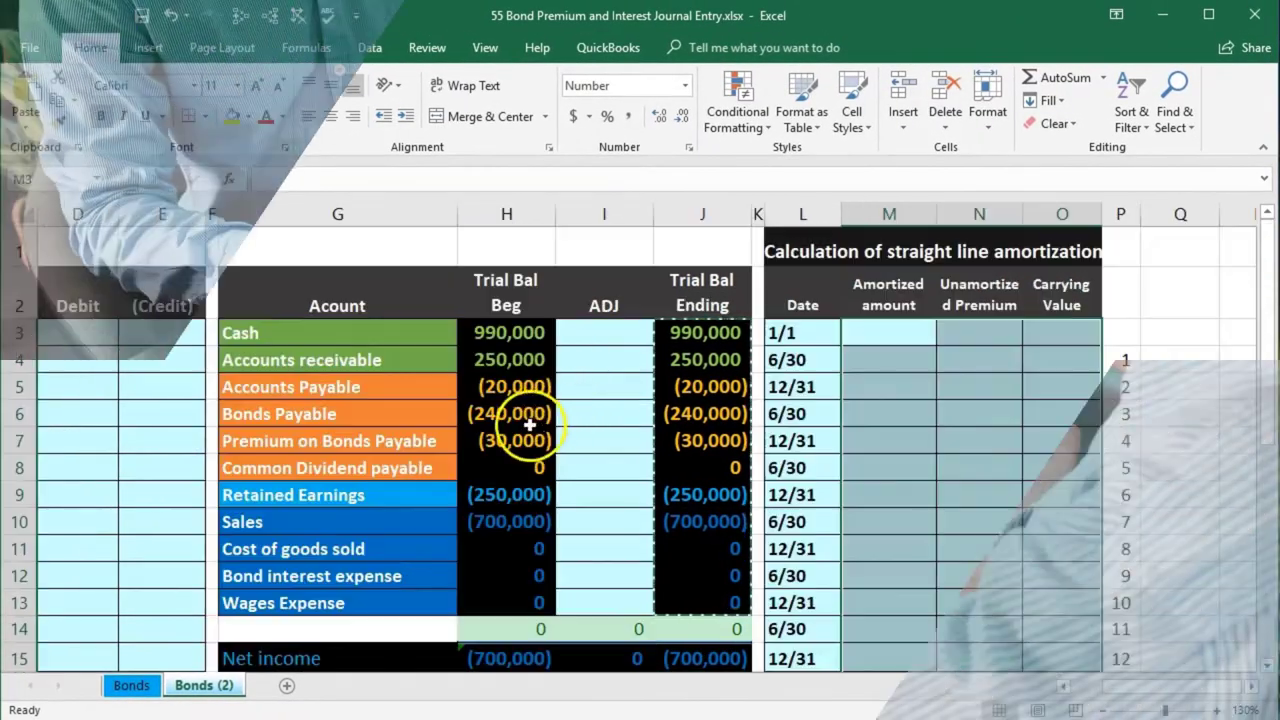
Compare the bond's face value, issue price and interest rates with the beginning Bonds Payable and Premium on Bonds Payable balances
key("Left")
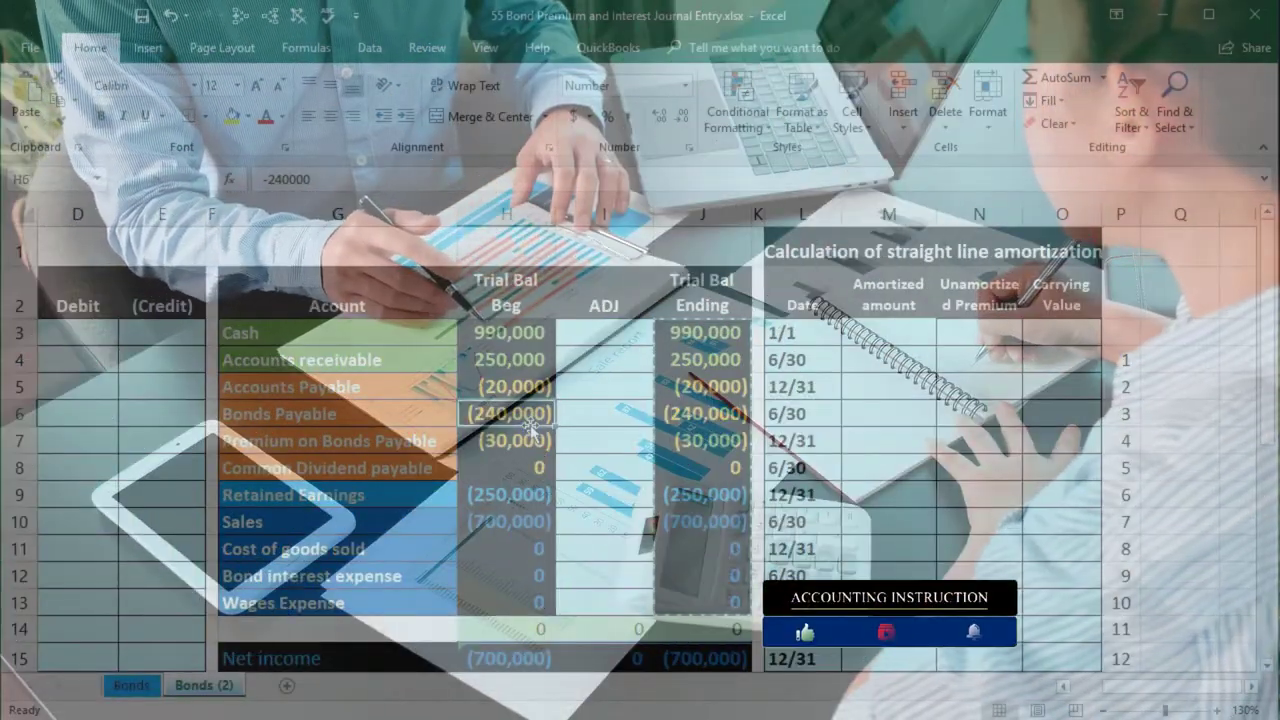
key("Left")
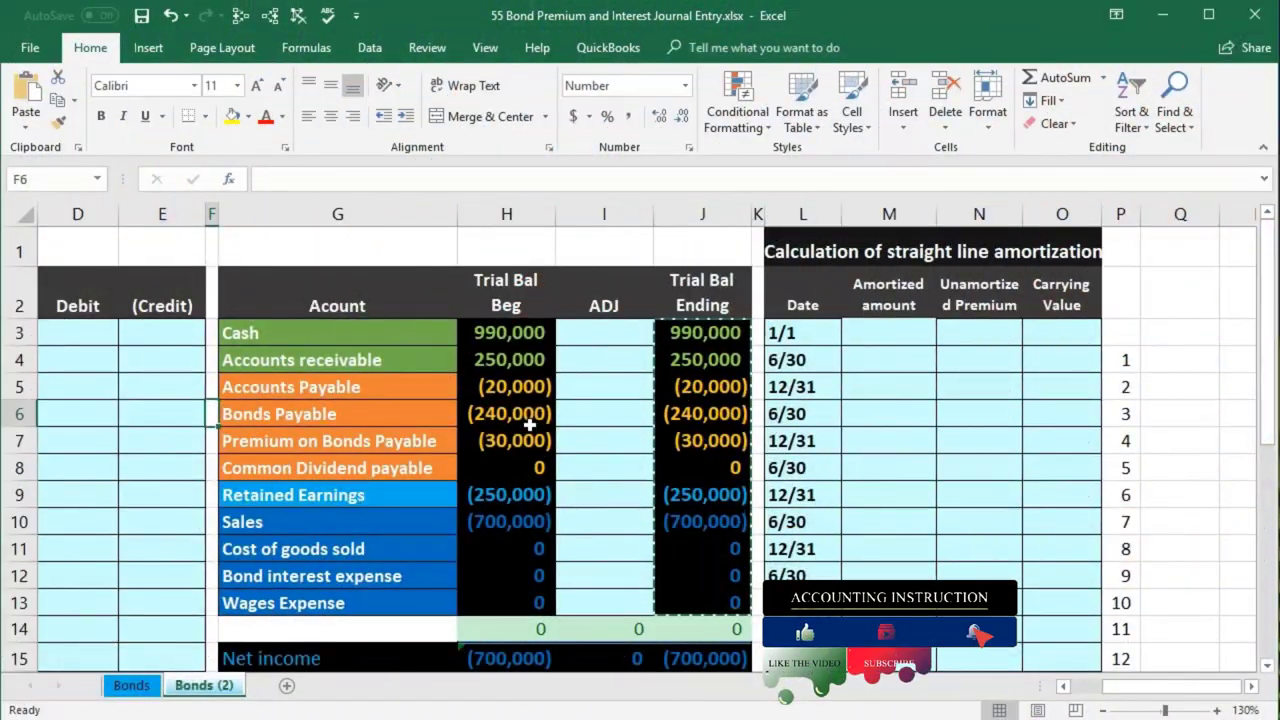
key("Left")
key("Left")
key("Left")
key("Left")
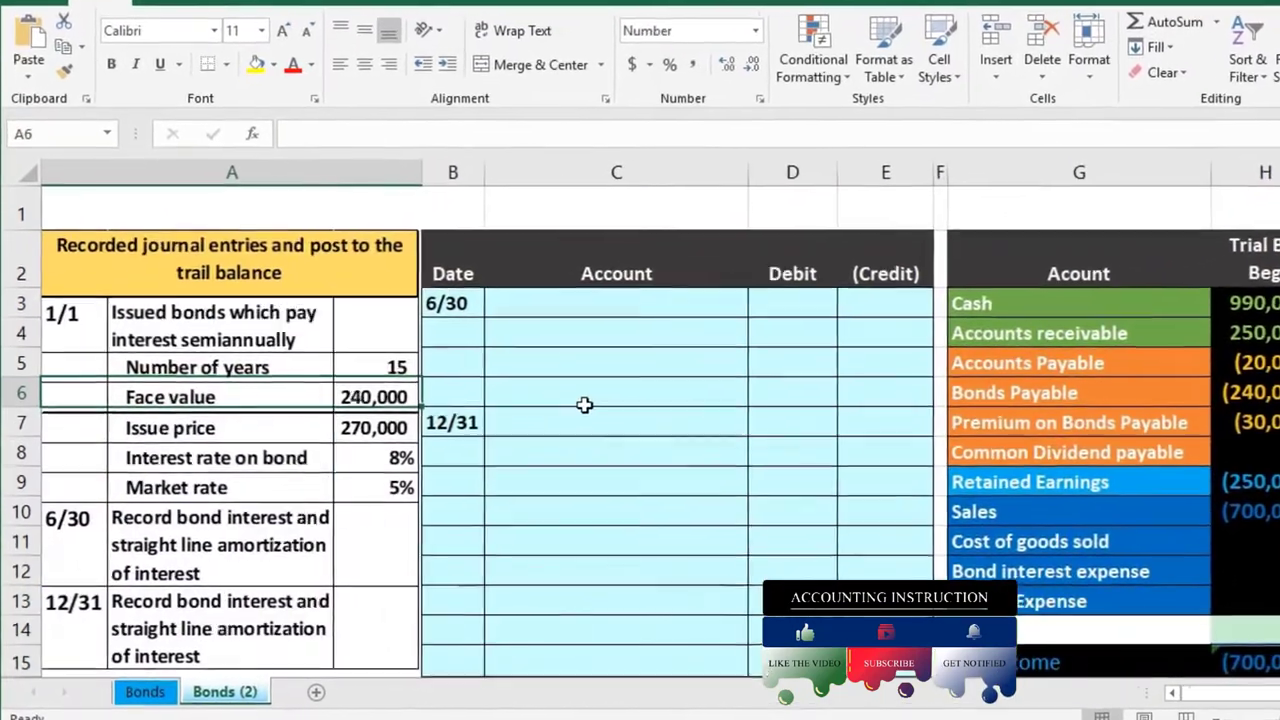
key("Right")
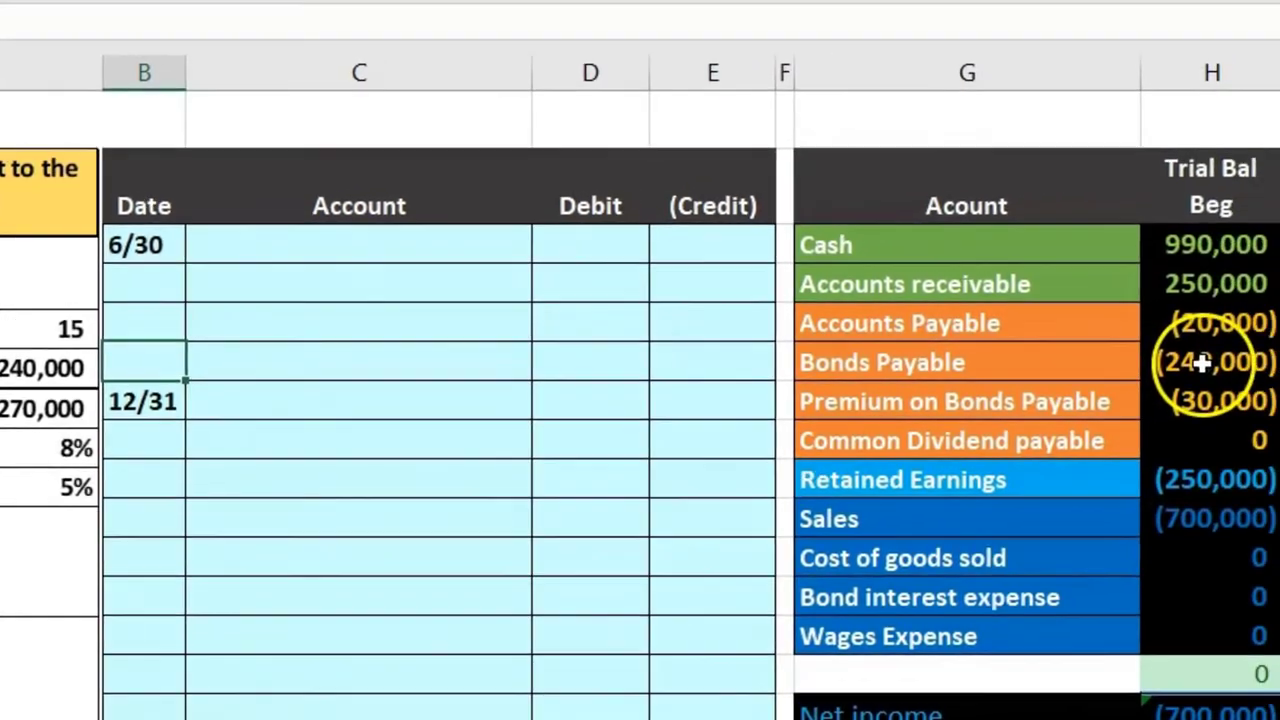
left_click(1200, 362)
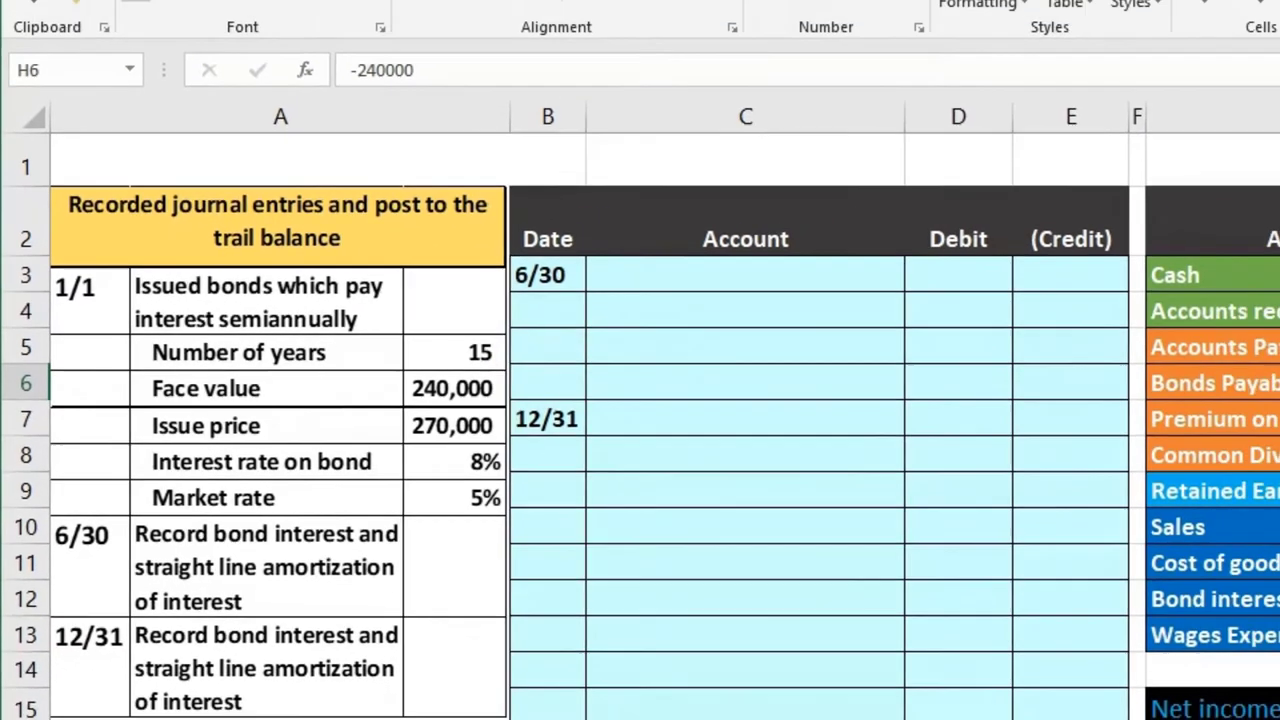
left_click(1160, 438)
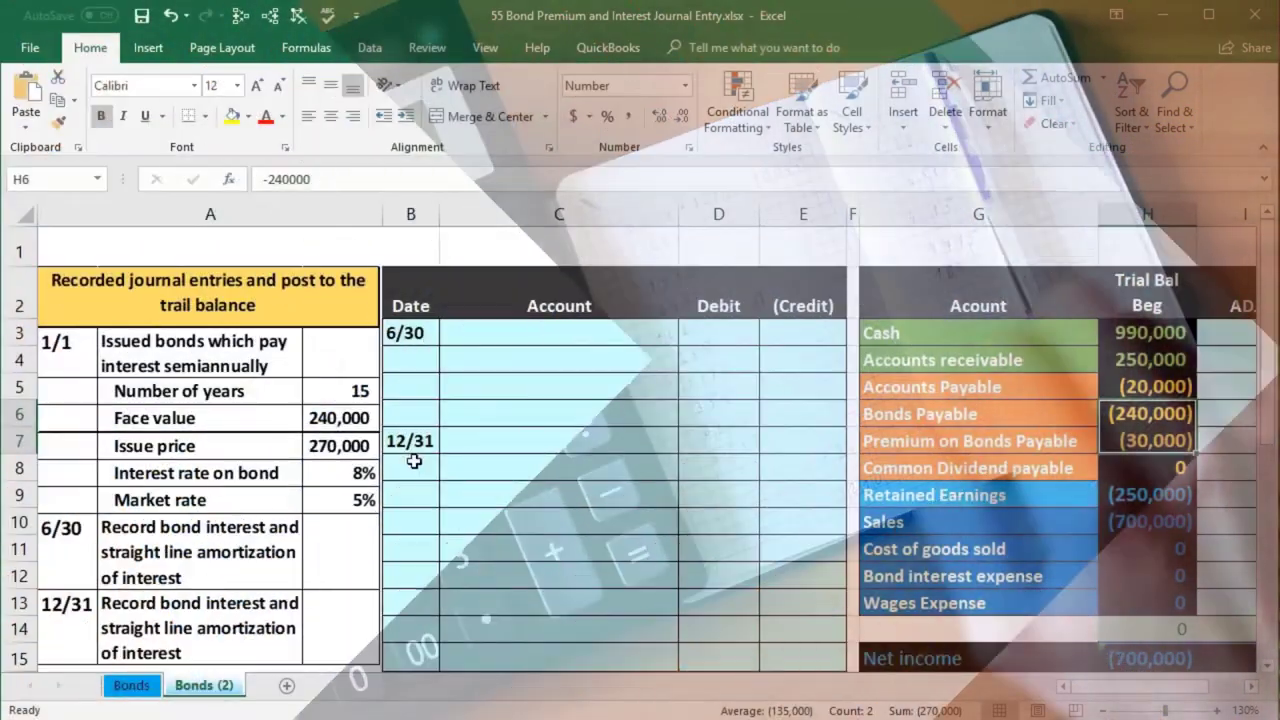
left_click(604, 488)
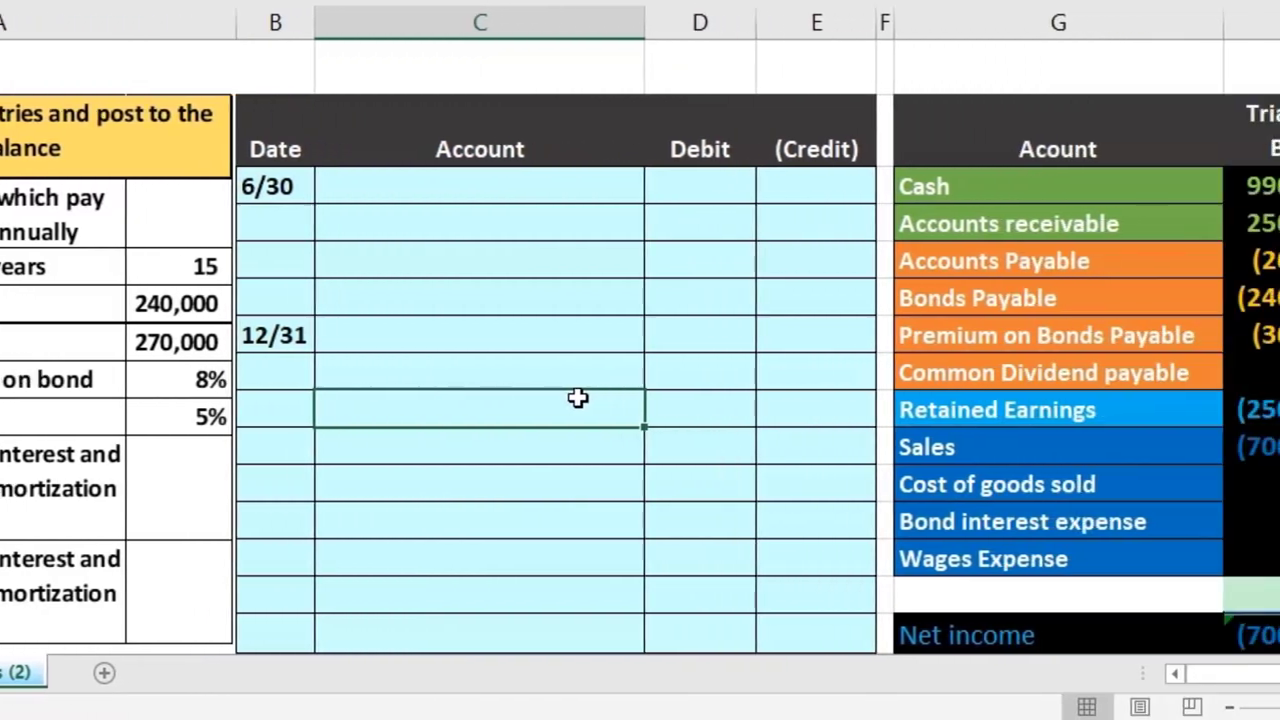
left_click(1115, 338)
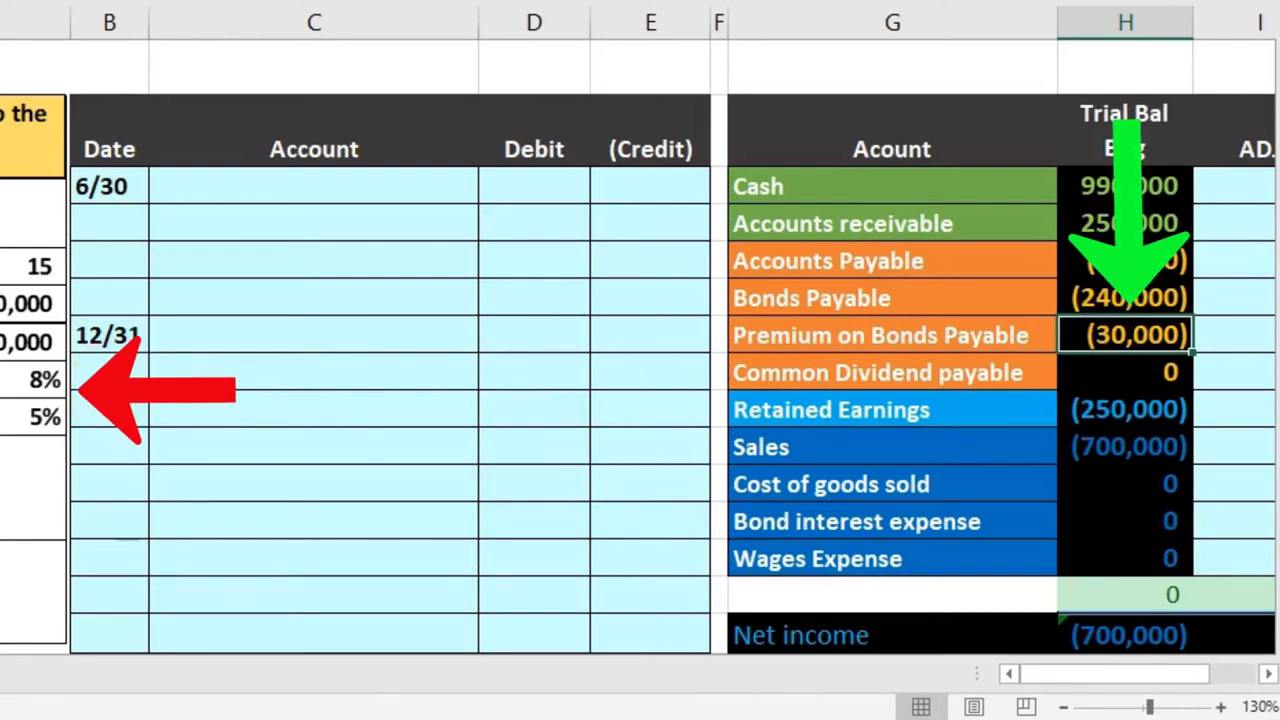
left_click(588, 384)
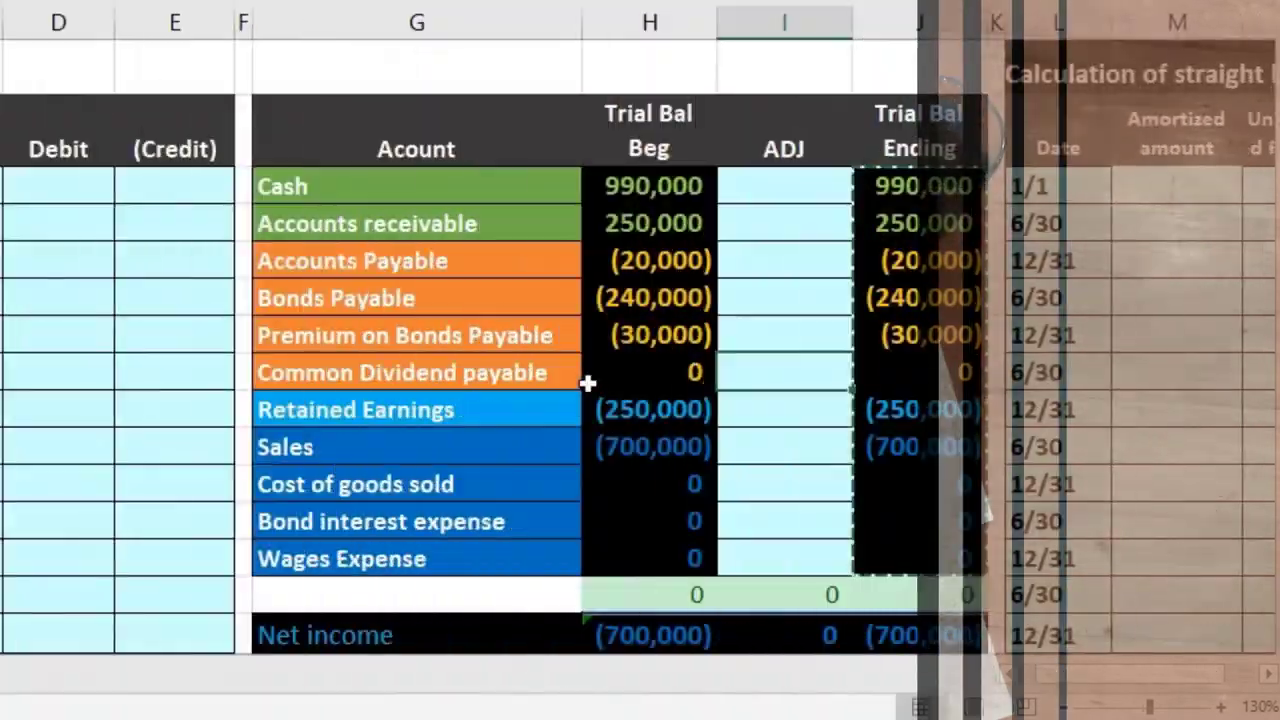
In the straight-line amortization table, enter the 1/1 unamortized premium as the negated beginning Premium on Bonds Payable balance, -H7
key("Right")
key("Right")
key("Right")
key("Right")
key("Right")
key("Right")
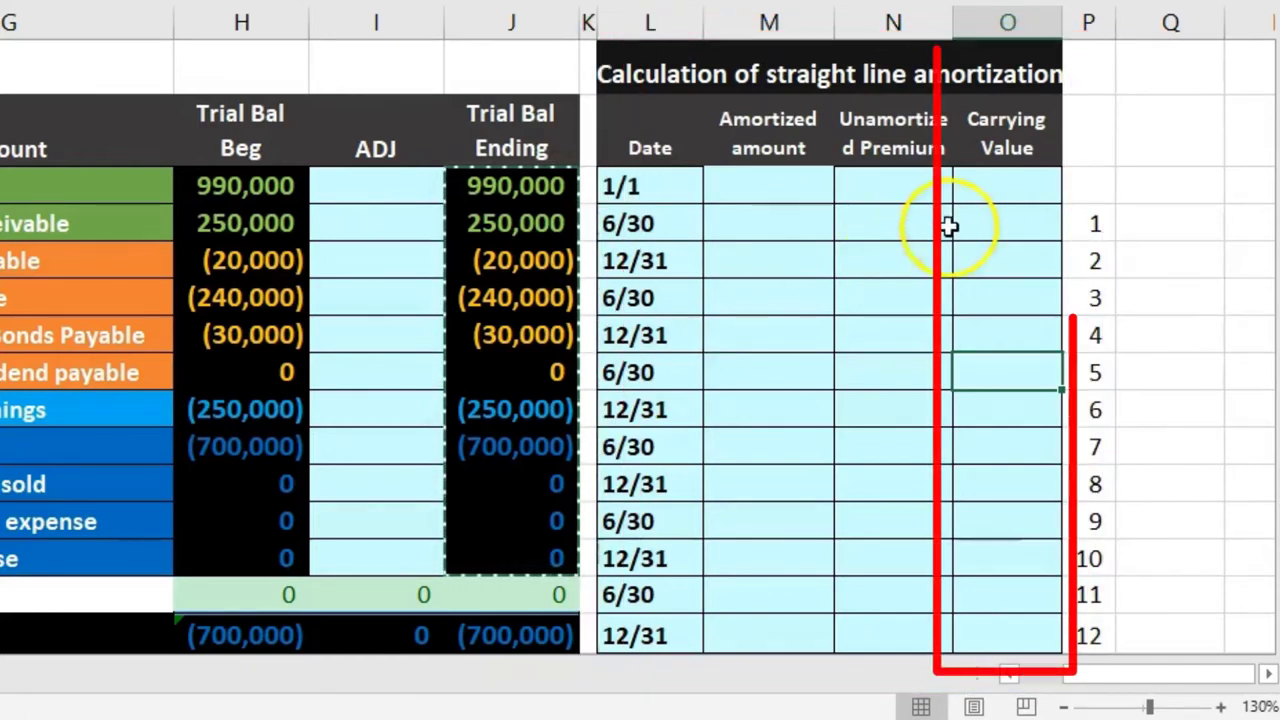
left_click(995, 194)
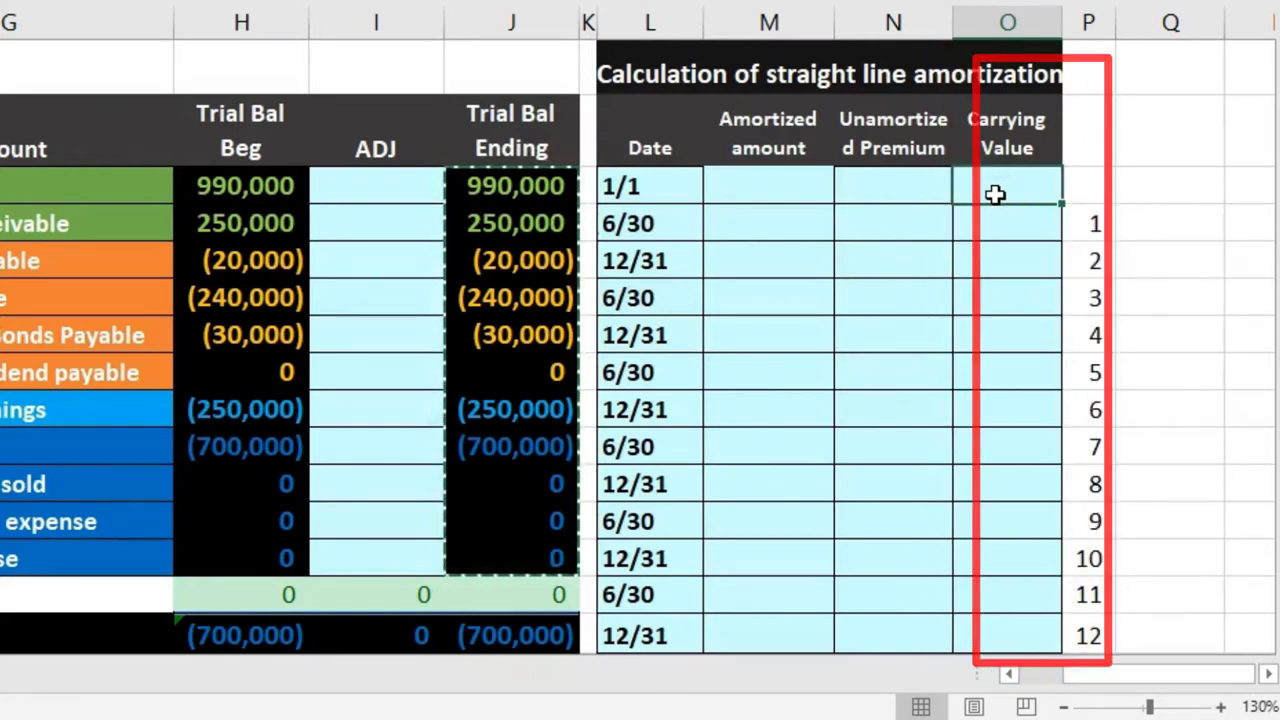
left_click(918, 186)
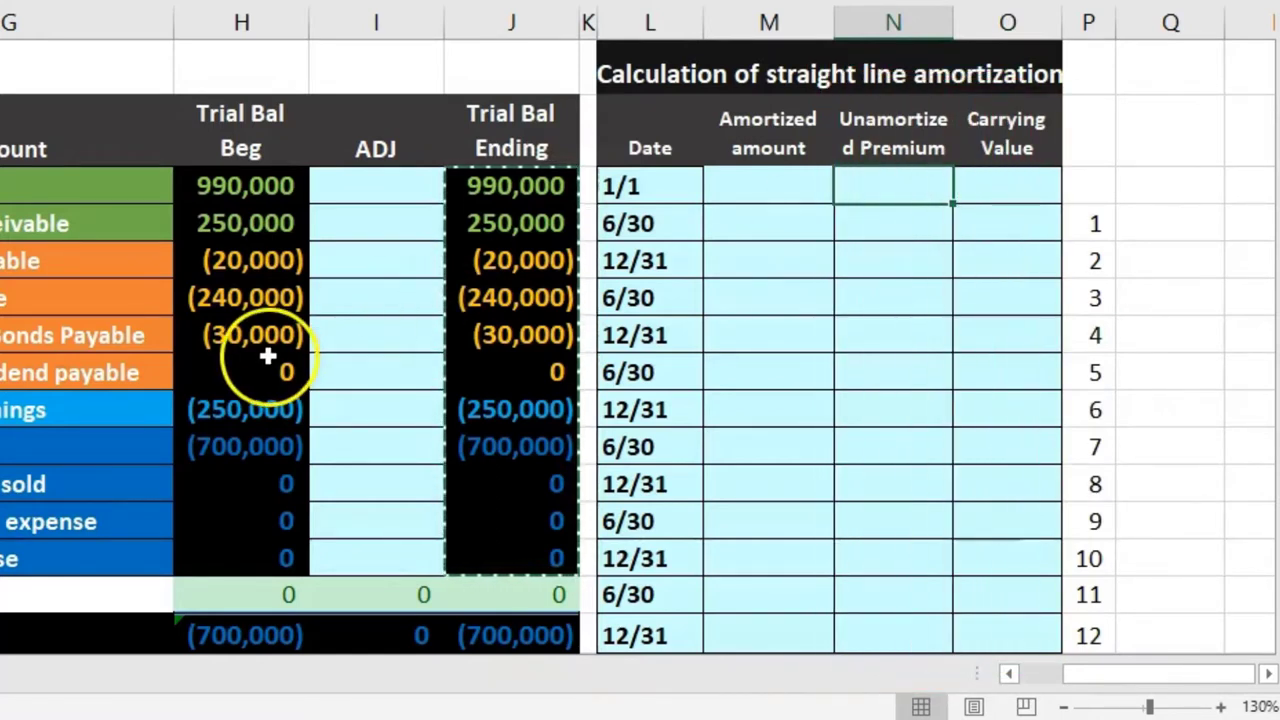
type("-")
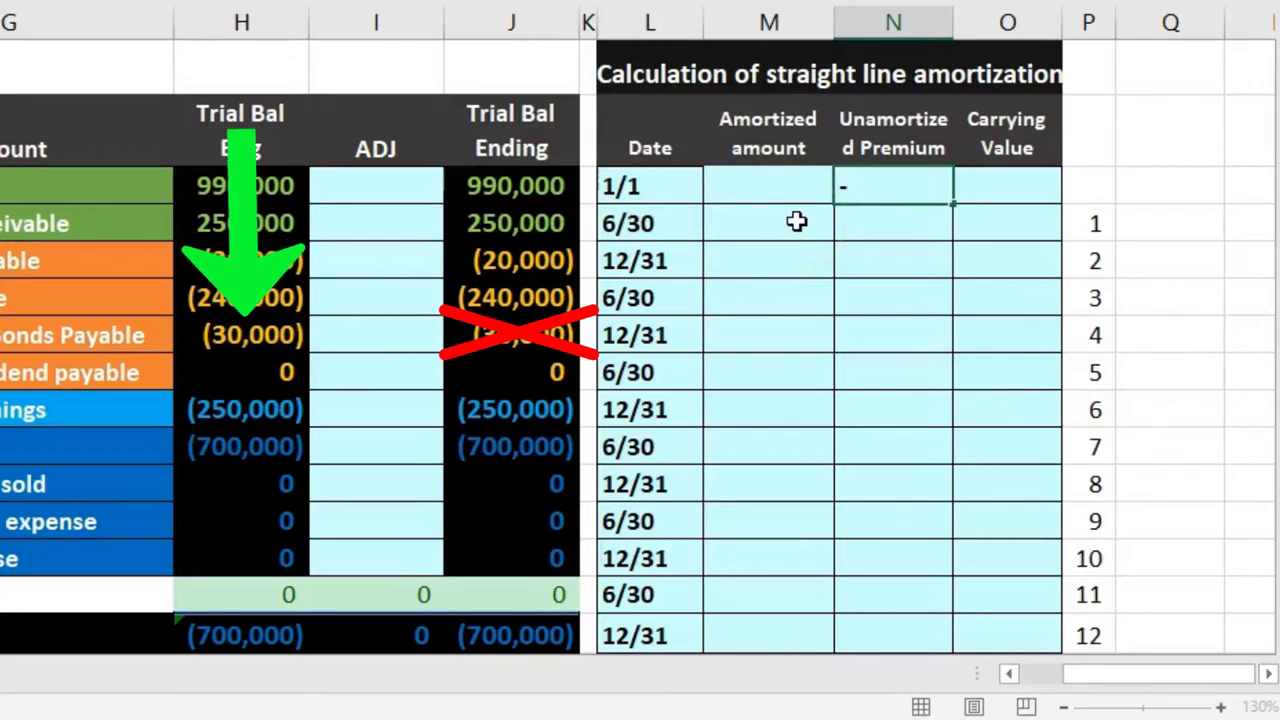
left_click(245, 335)
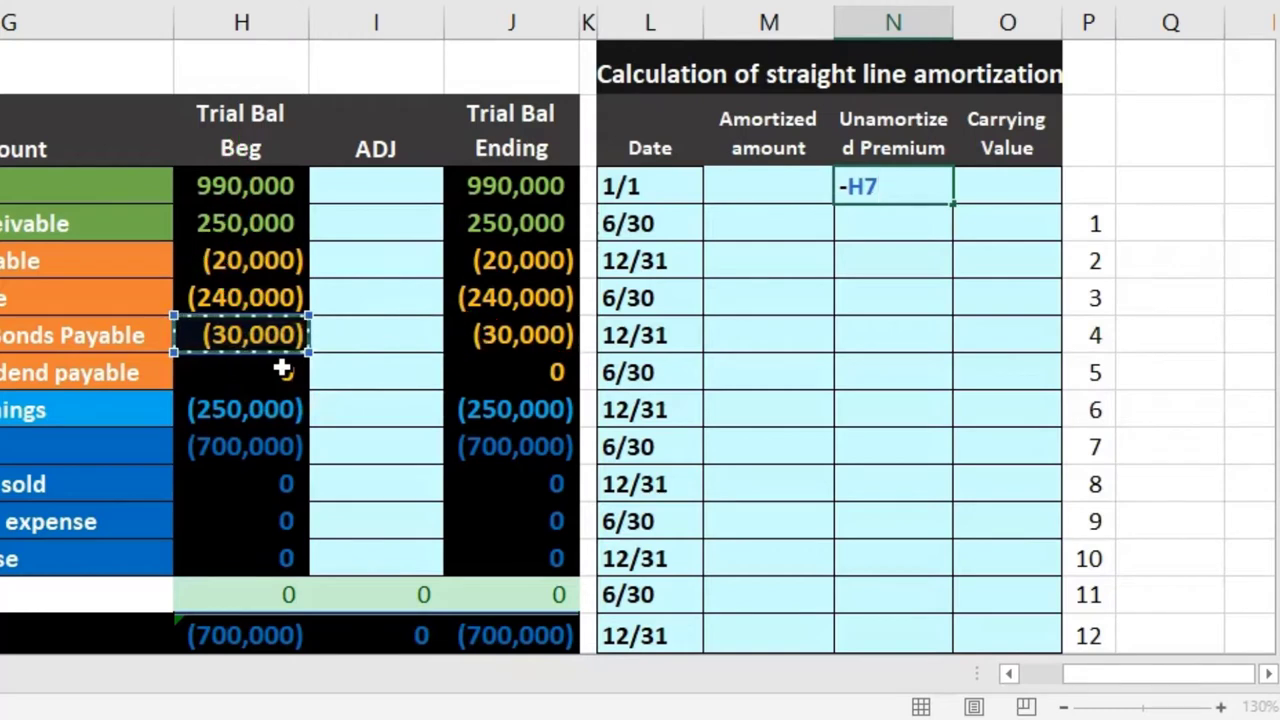
key("Return")
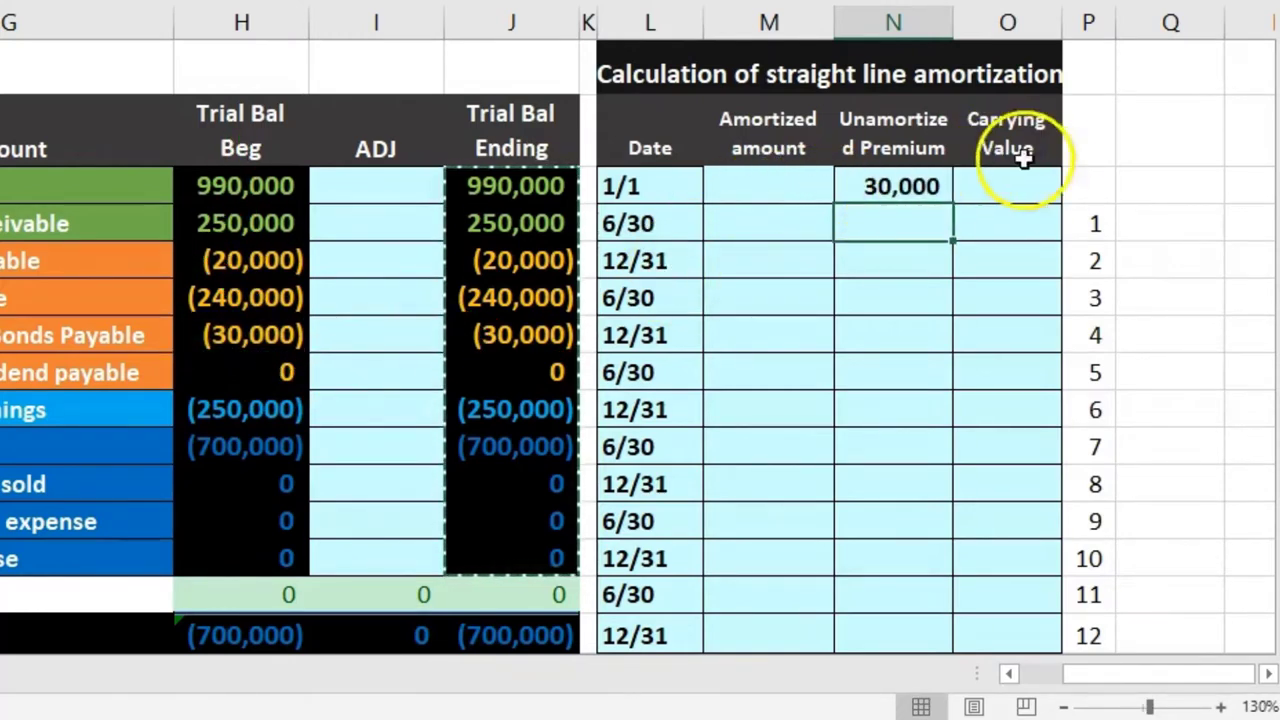
Enter the 1/1 carrying value as -SUM(H6:H7), combining the beginning Bonds Payable and premium balances
left_click(1027, 183)
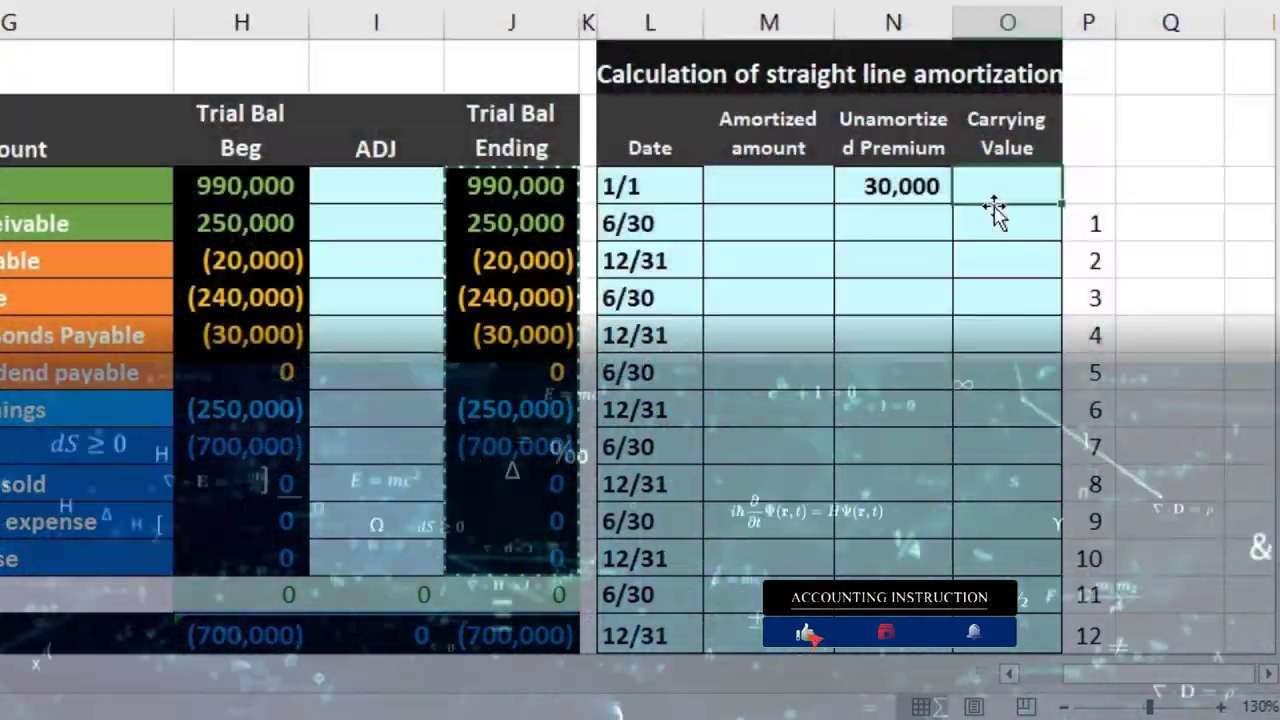
type("=")
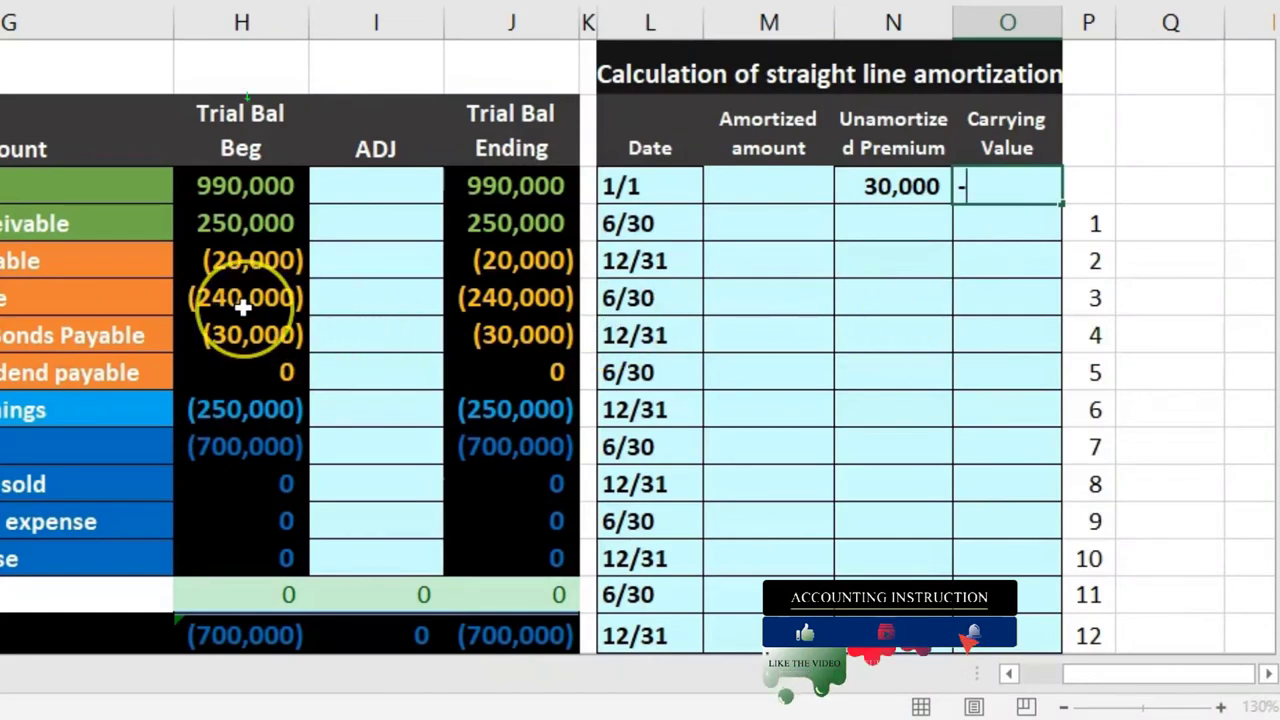
type("sum")
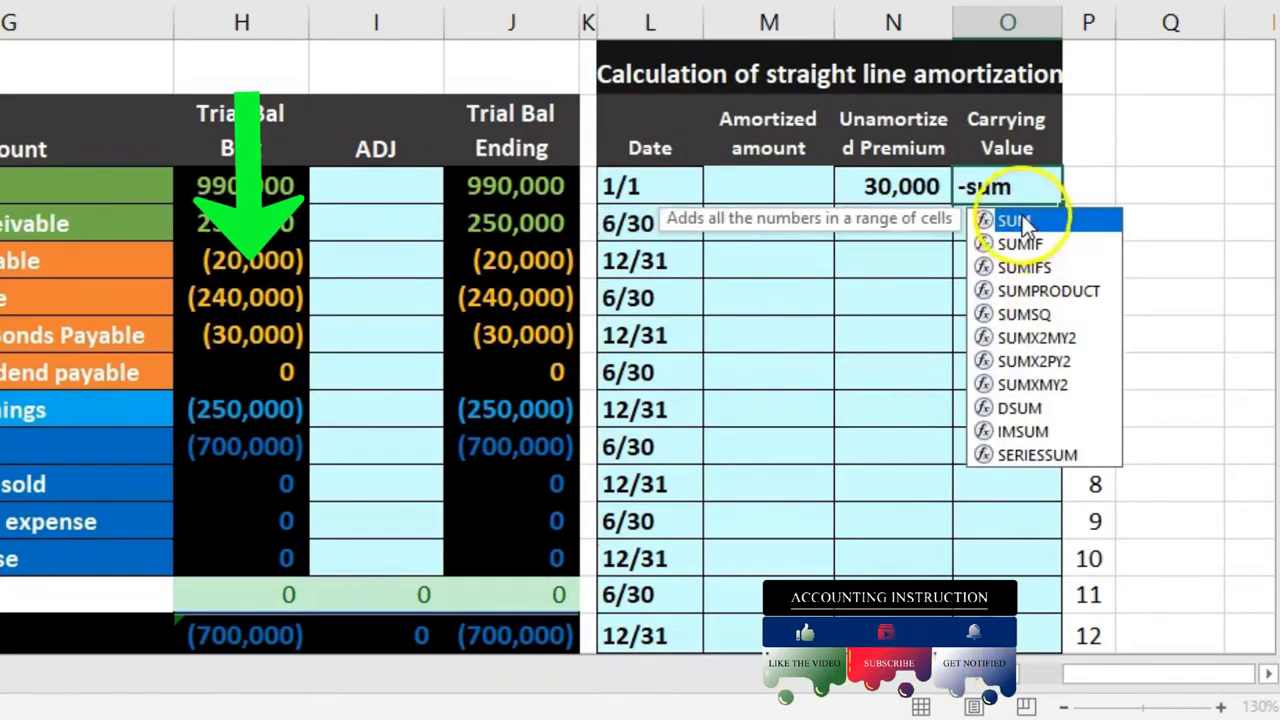
double_click(1022, 220)
mouse_move(259, 310)
left_mouse_down()
mouse_move(257, 297)
mouse_move(257, 334)
left_mouse_up()
type(")")
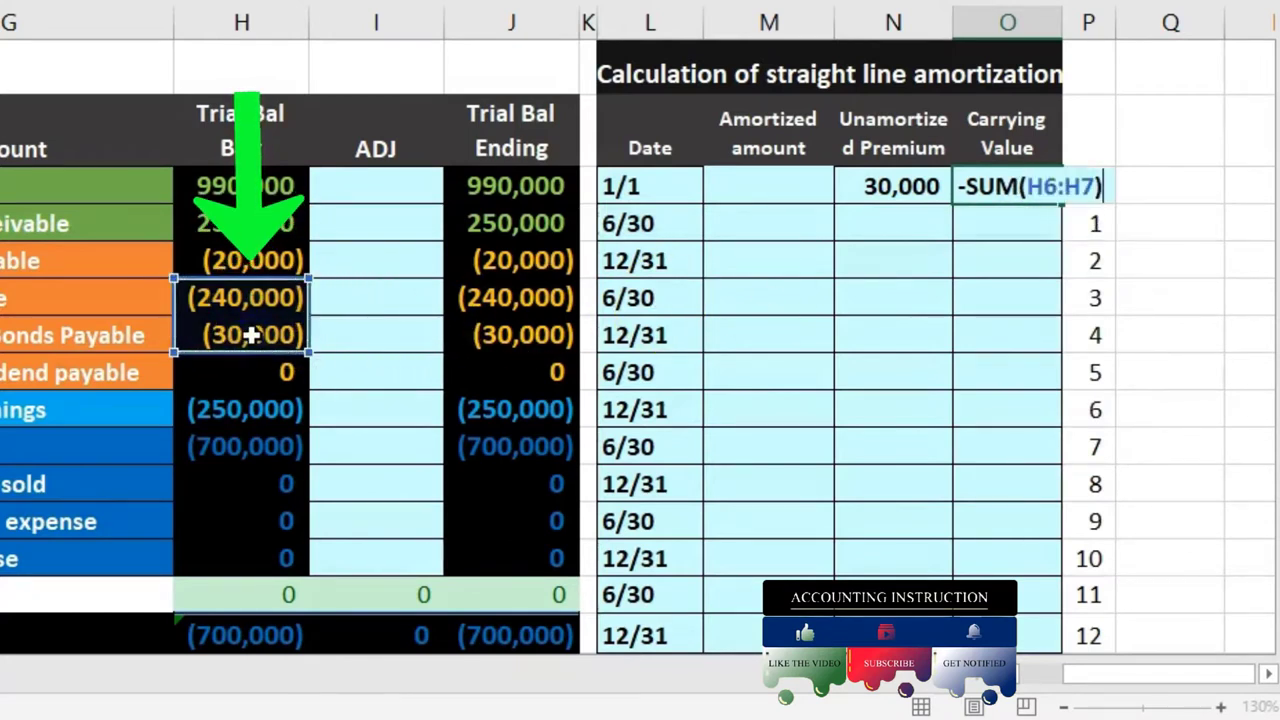
key("Return")
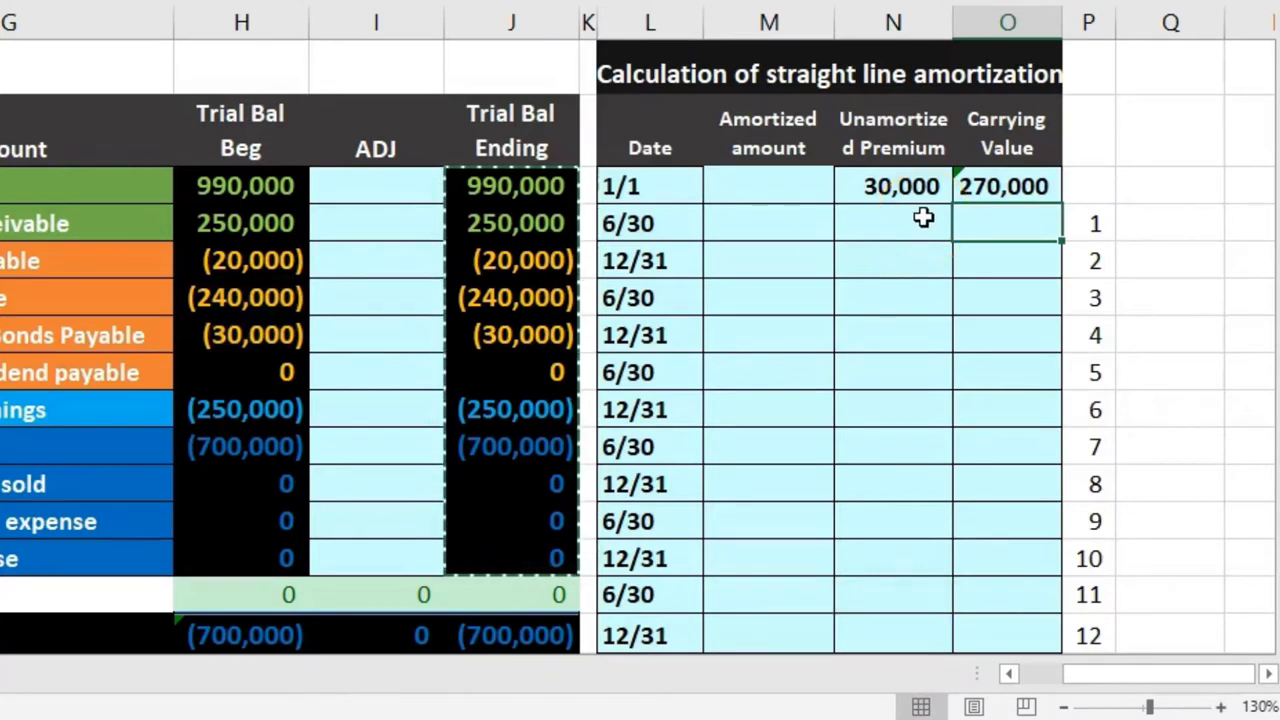
Select the amortized amount cell for the first 6/30 and divide 30,000 by 30 in Calculator
left_click(757, 220)
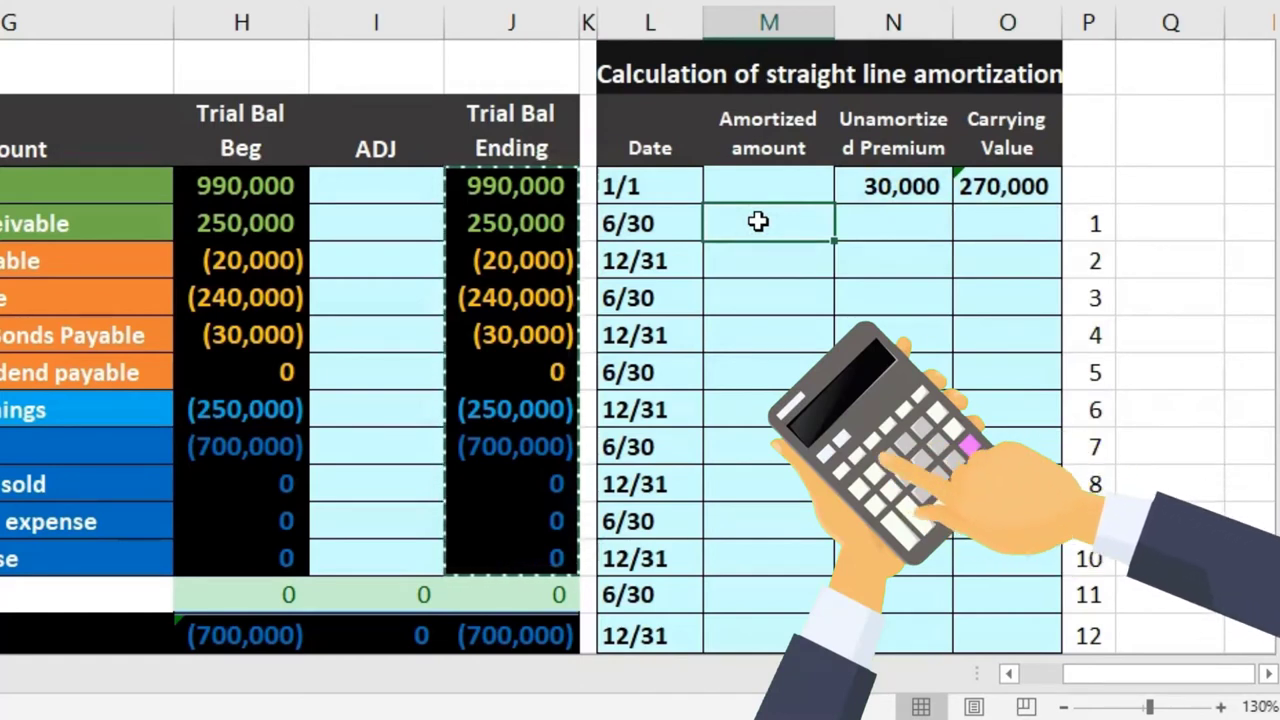
key("XF86Calculator")
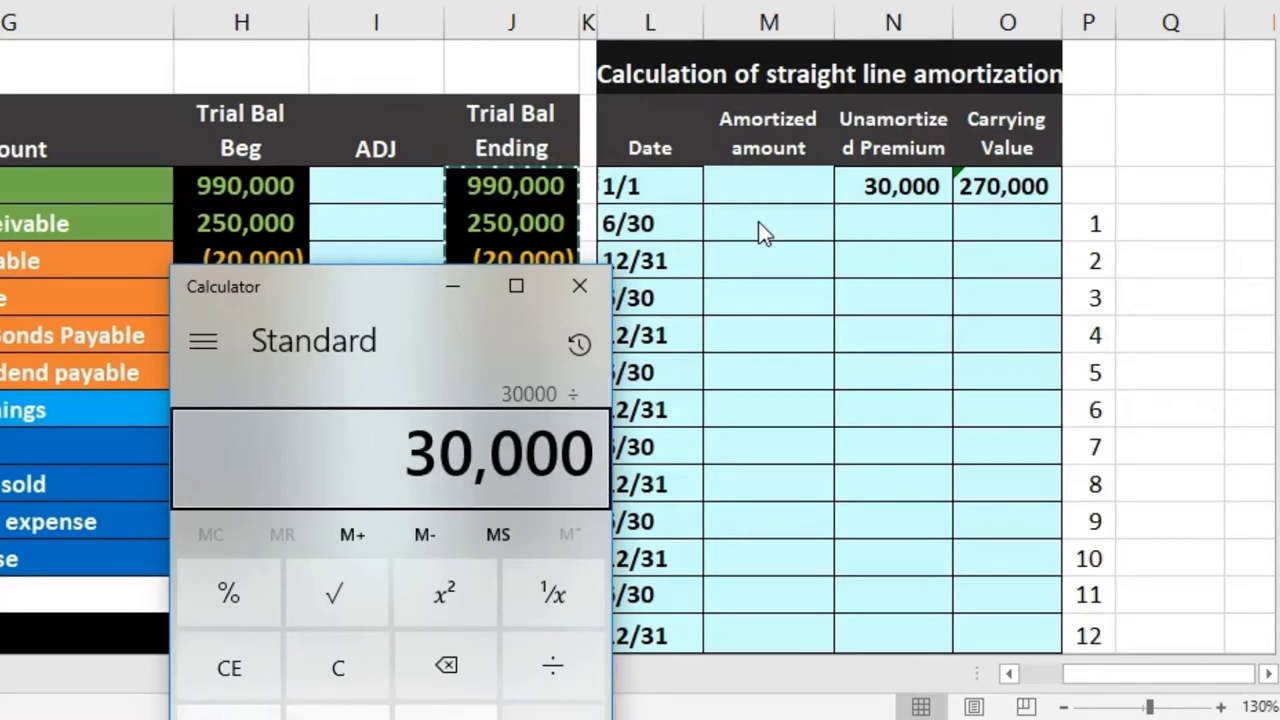
type("30")
key("Return")
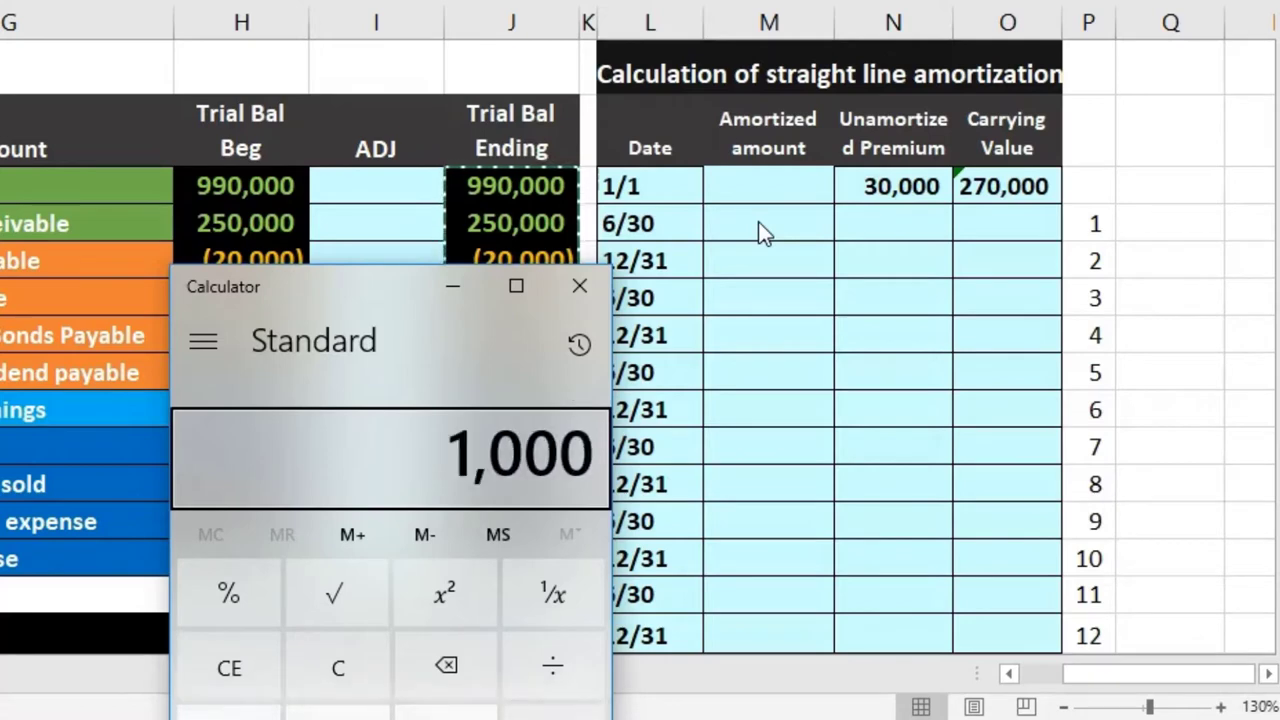
Clear Calculator, divide 30,000 by 15, divide the result by 2, and close Calculator
left_click(337, 686)
type("300")
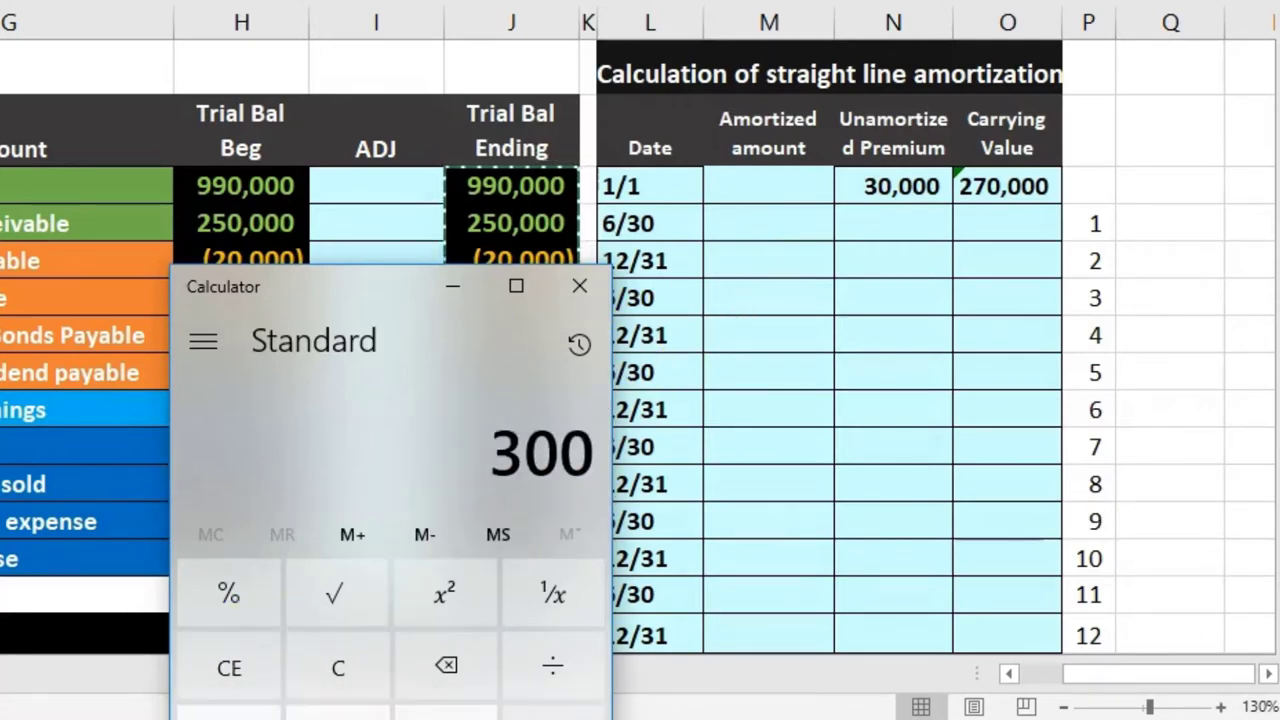
type("002")
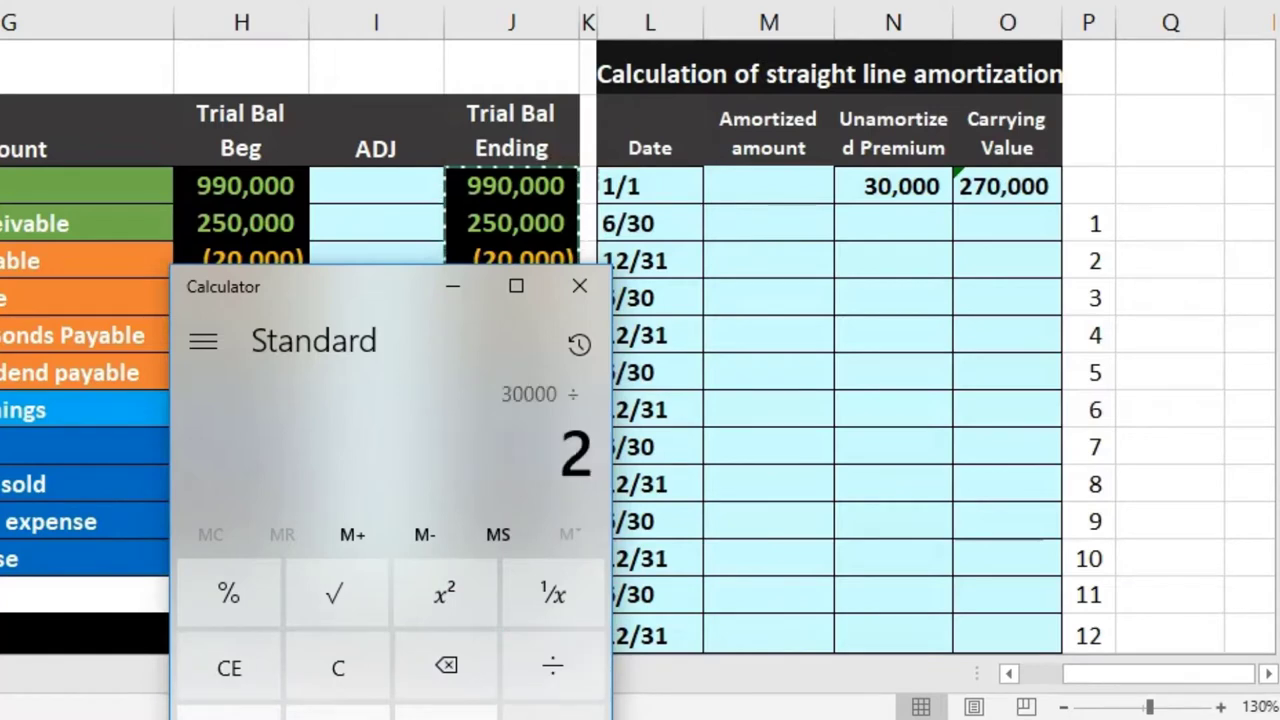
type("5")
key("Return")
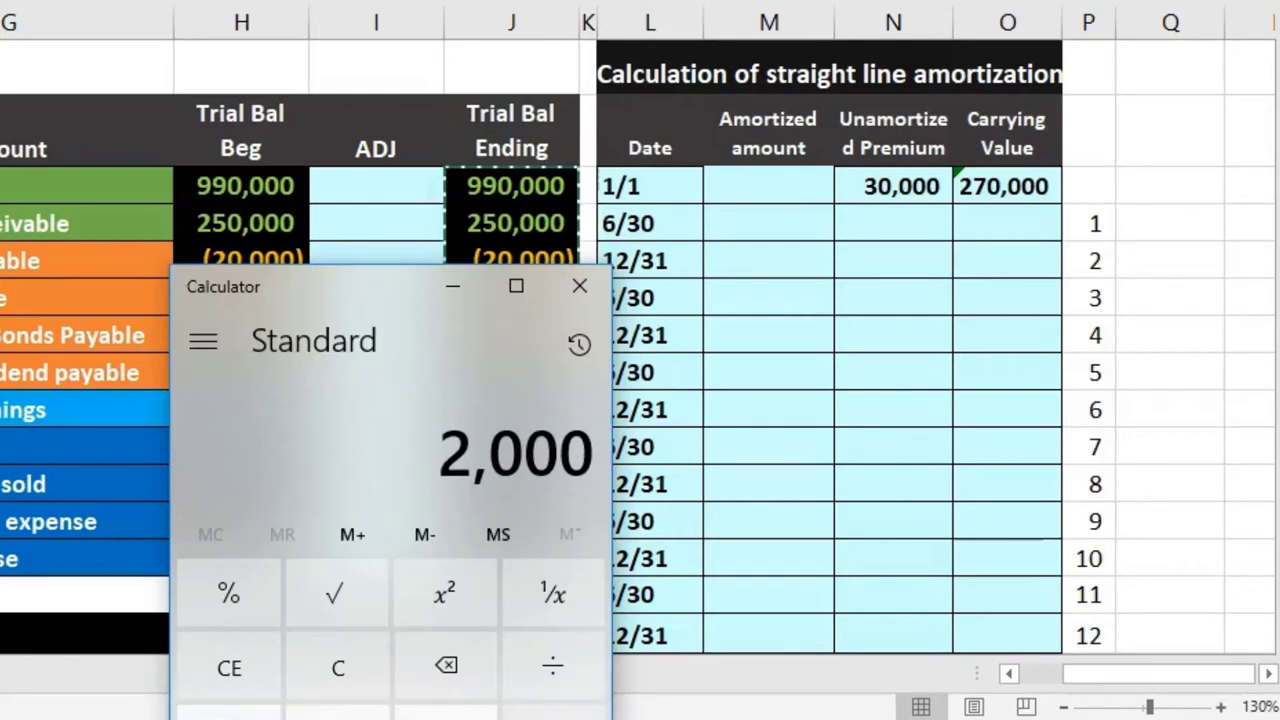
type("2")
key("Return")
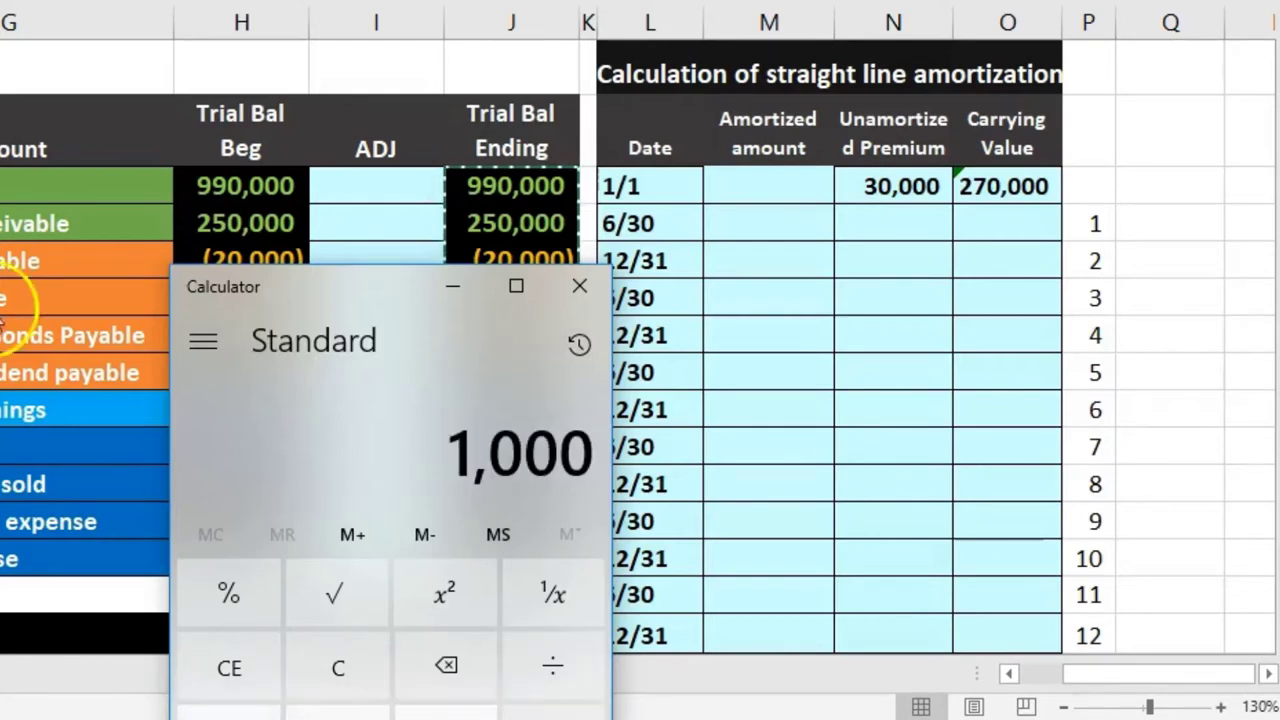
left_click(577, 288)
Enter =30000/15/2 as the amortized amount for the first 6/30 in the amortization table
left_click(731, 222)
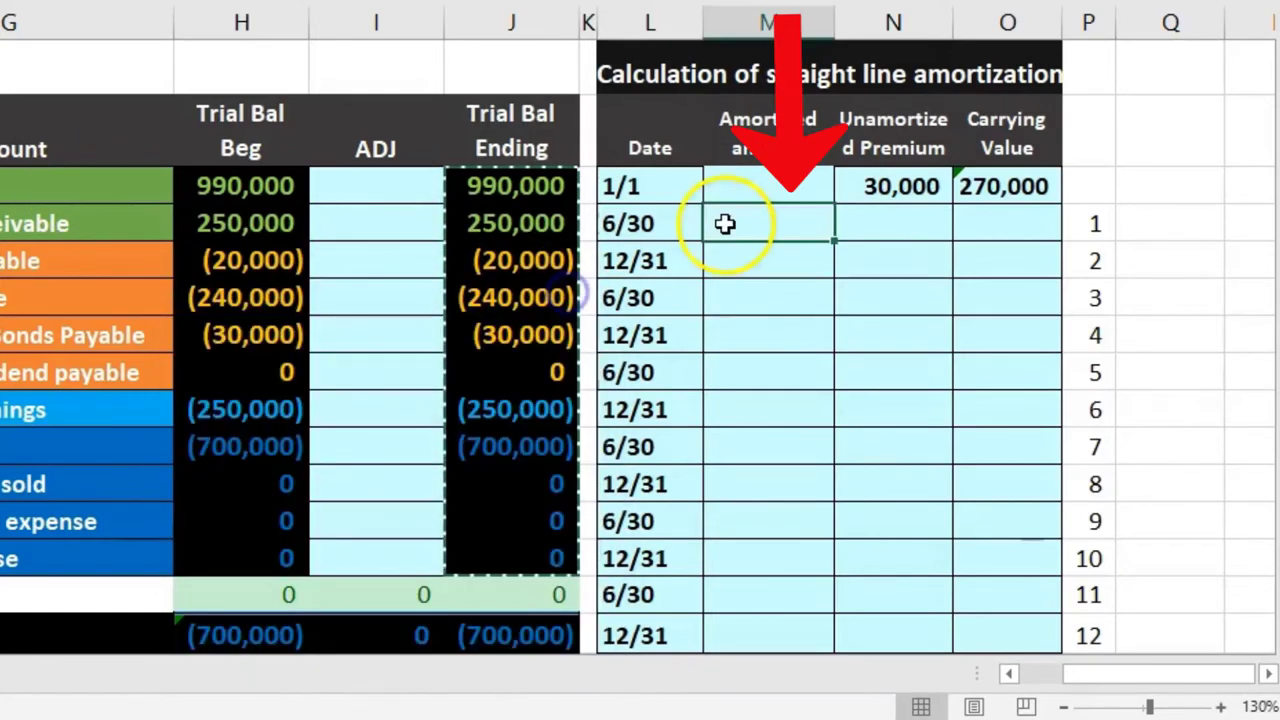
type("=30000/15/2")
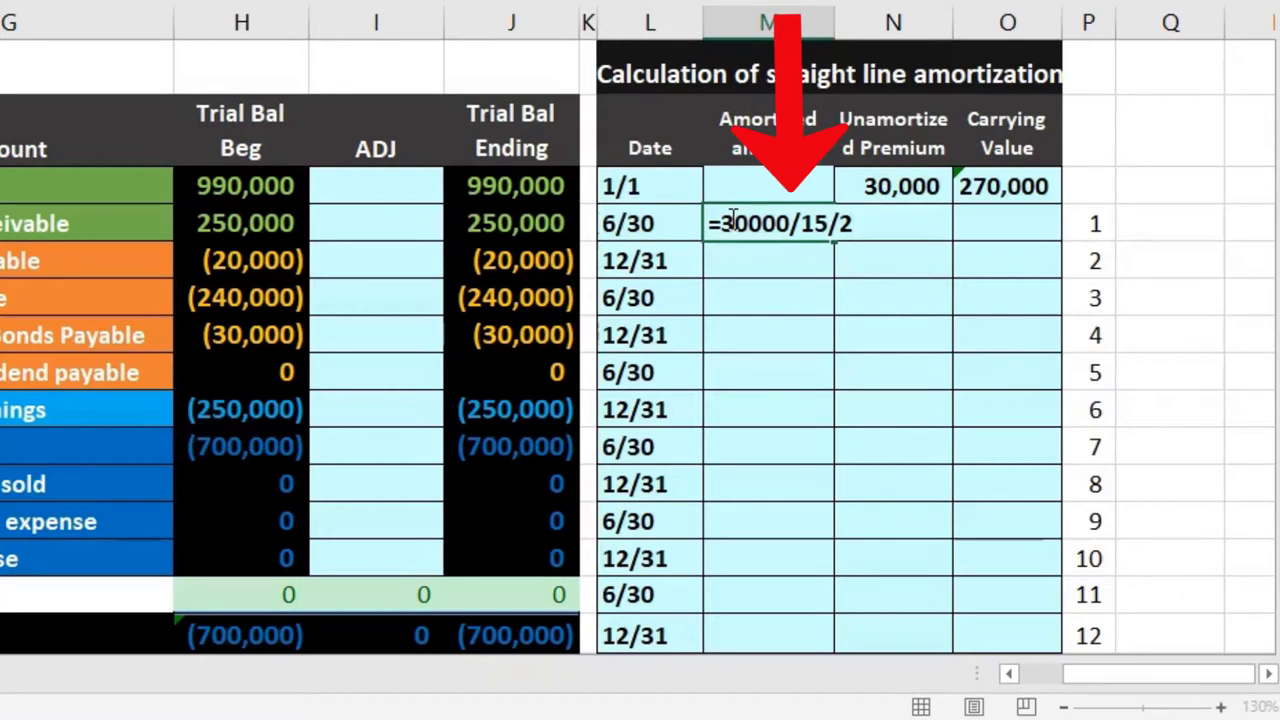
key("Return")
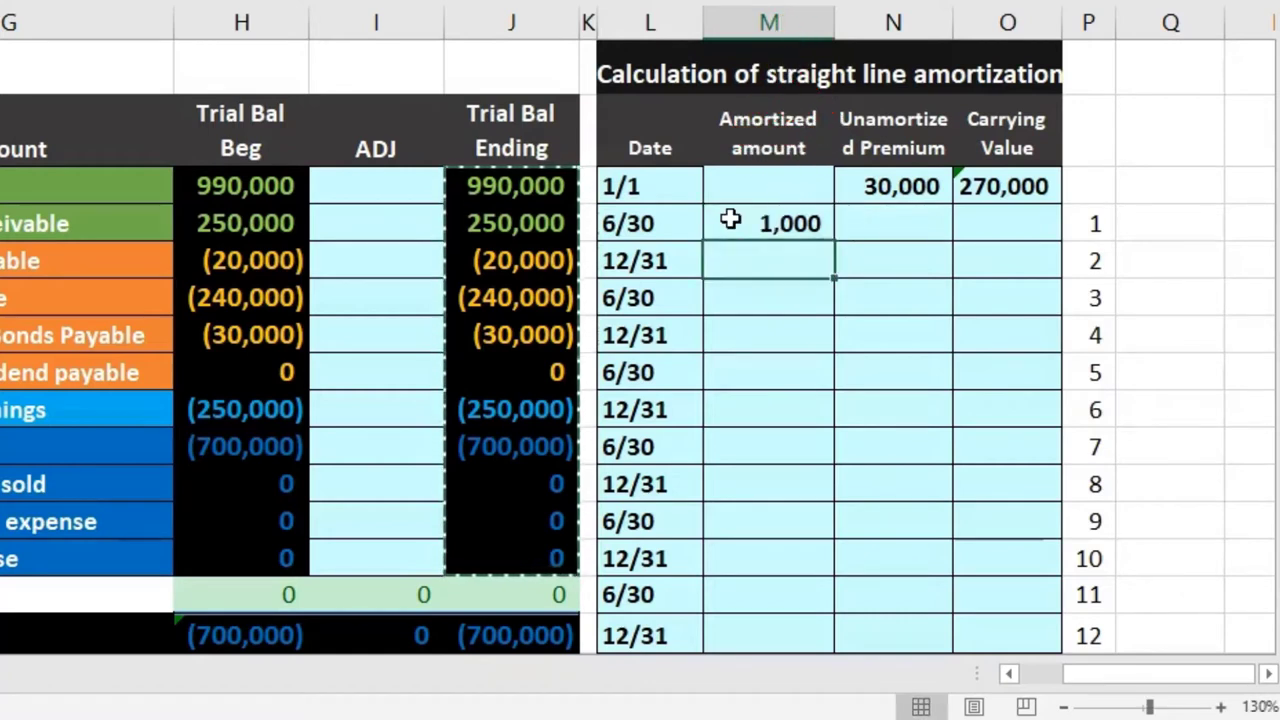
Calculate the first 6/30 unamortized premium as =N3-M4, the 1/1 premium less the 6/30 amortized amount
left_click(882, 226)
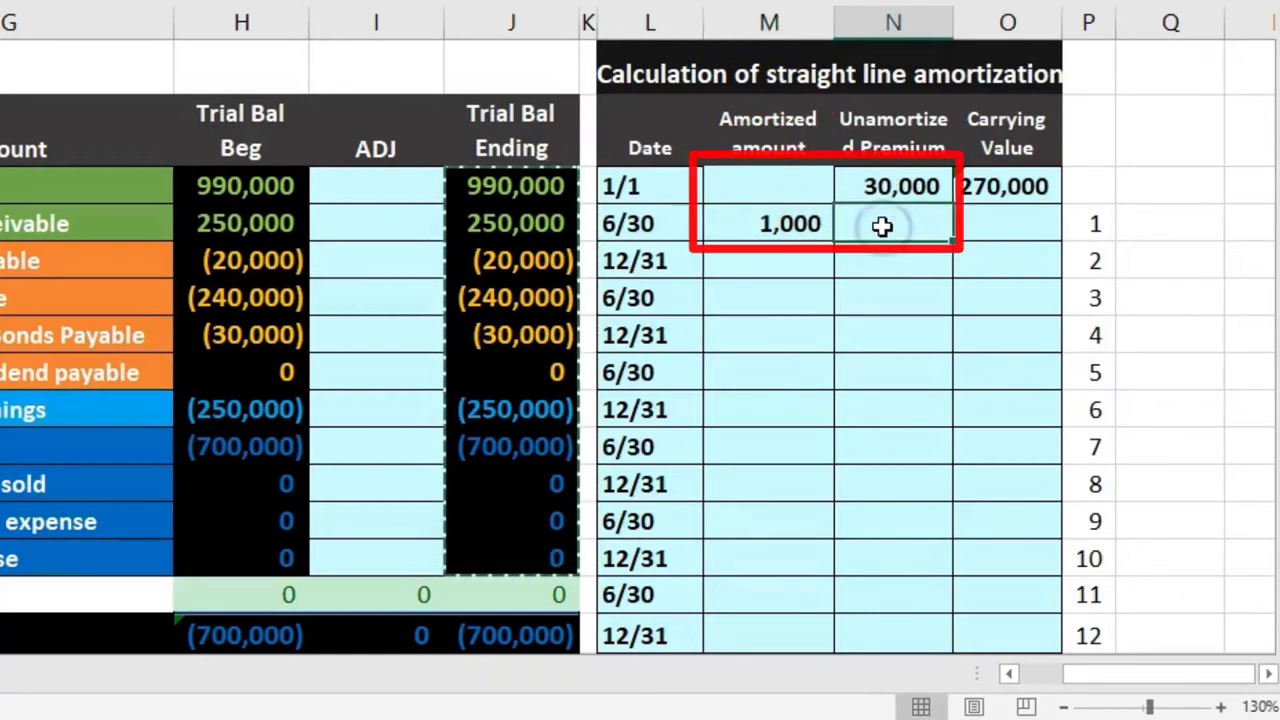
type("=")
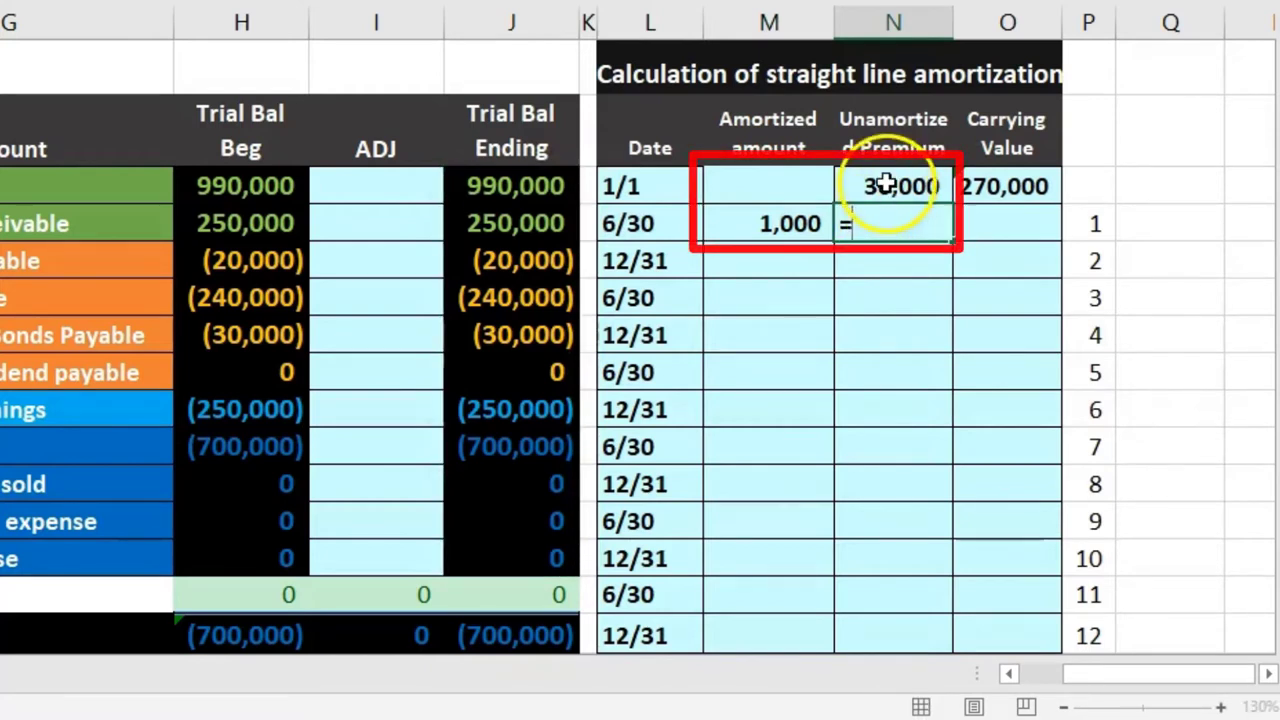
left_click(886, 185)
type("-")
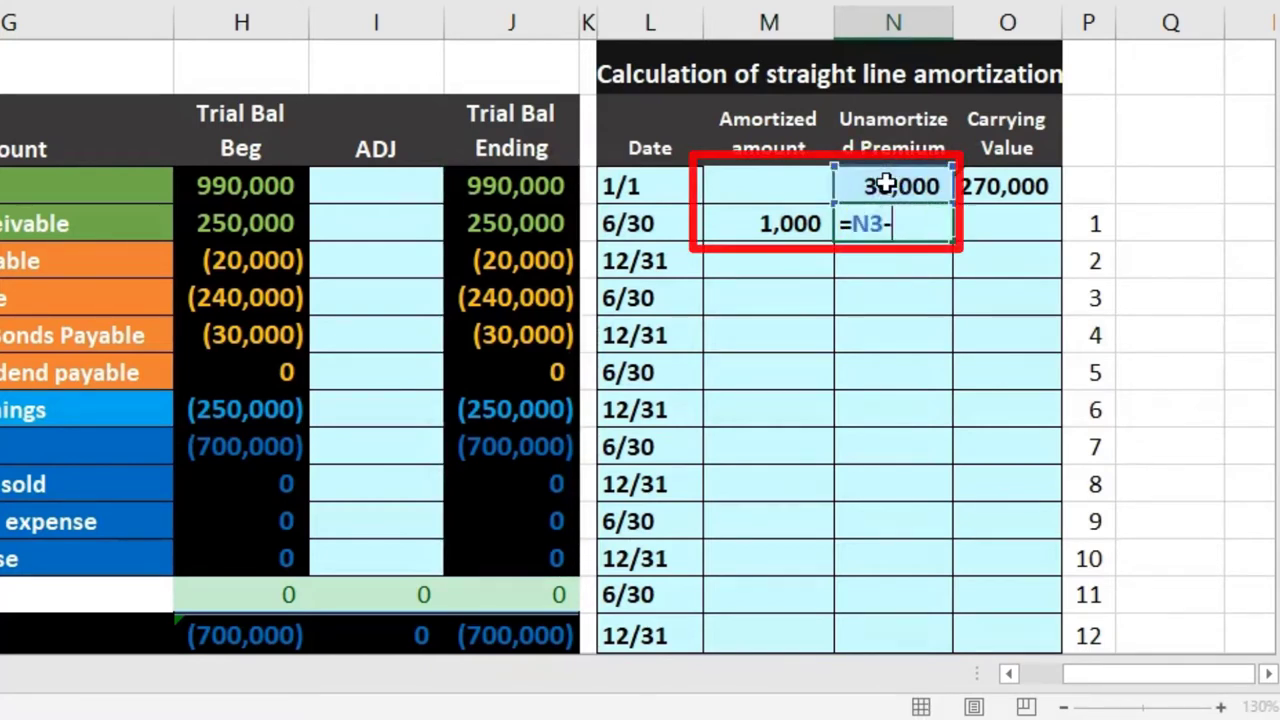
left_click(806, 221)
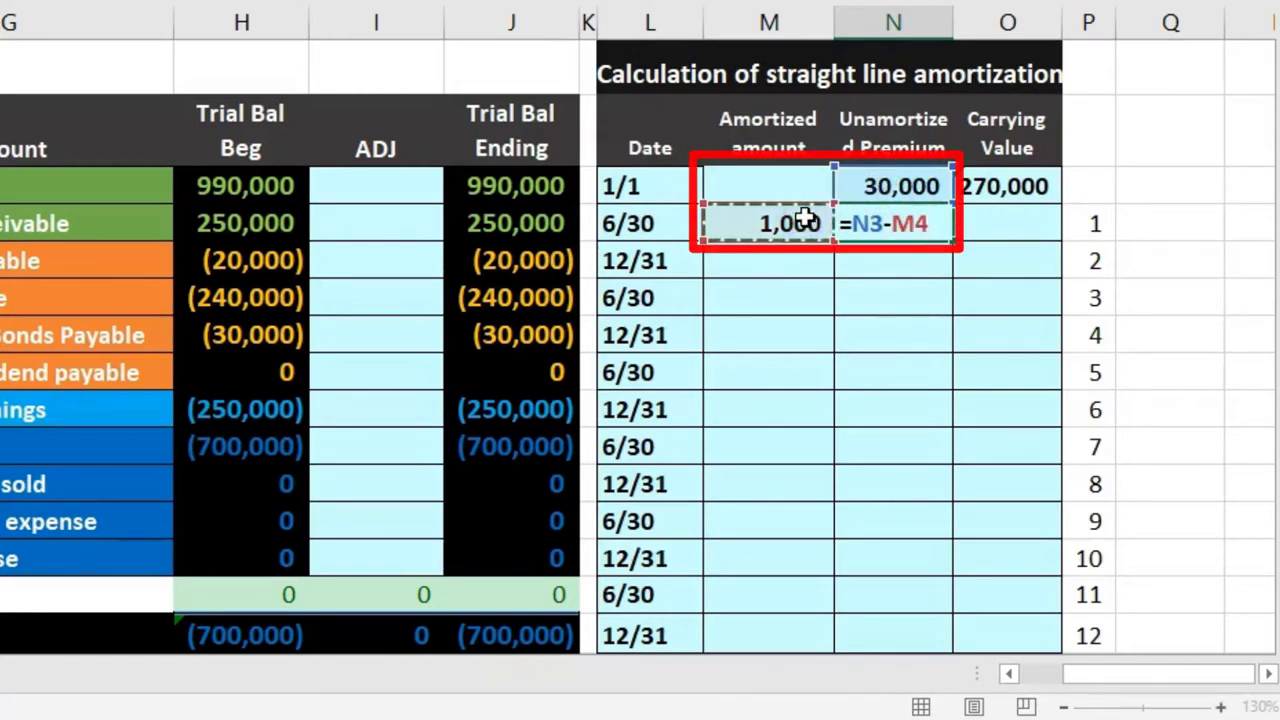
key("Tab")
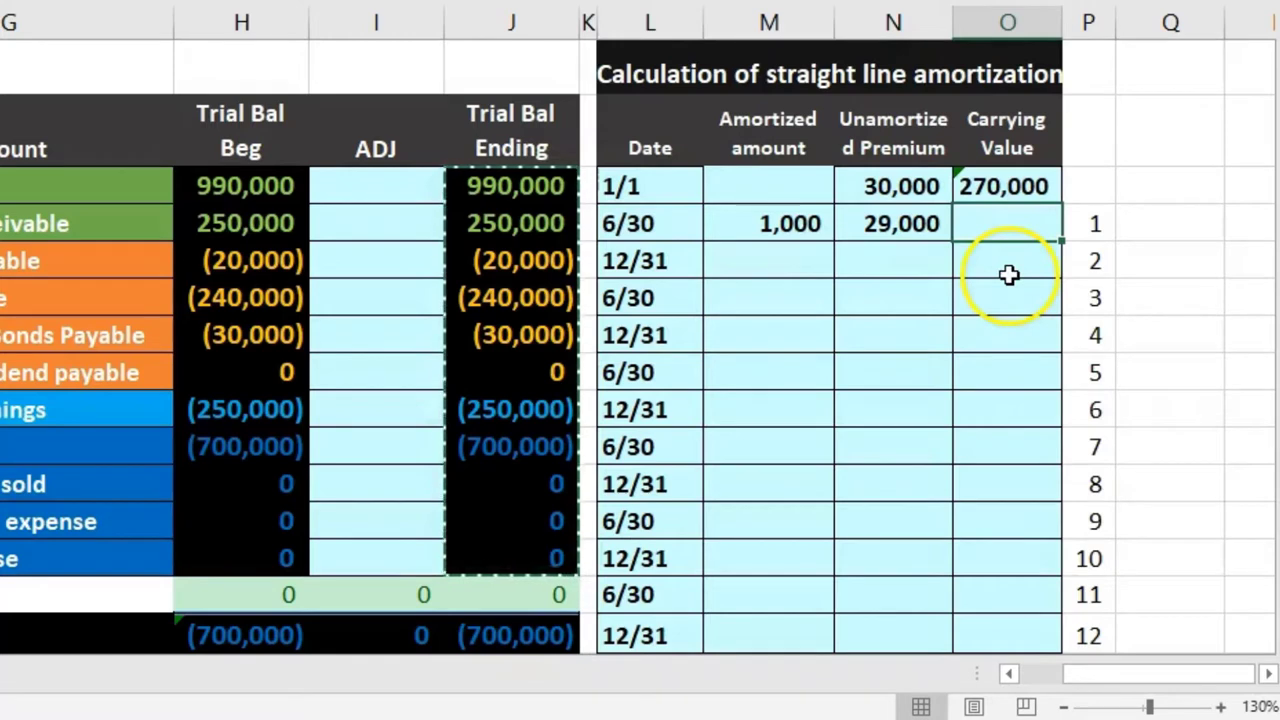
Calculate the first 6/30 carrying value as -H6+N4 and compare it with the 1/1 carrying value
scroll(889, 222, "right", 1)
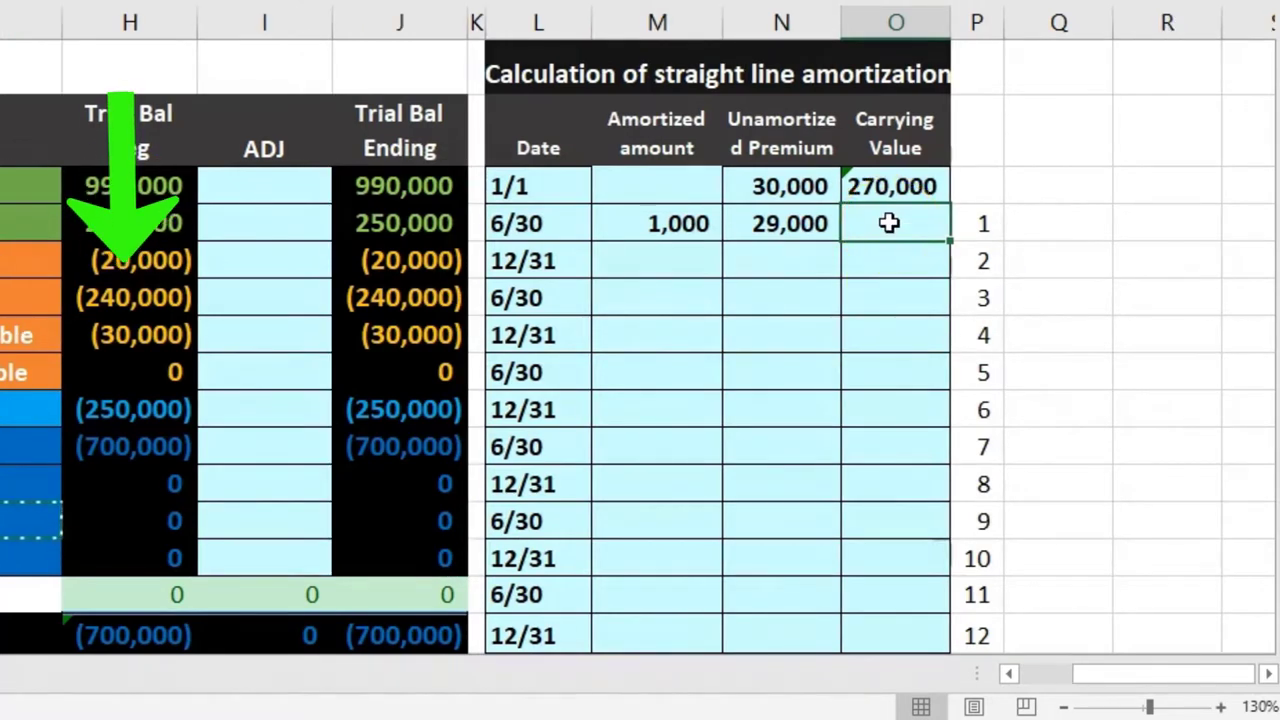
type("=")
left_click(186, 297)
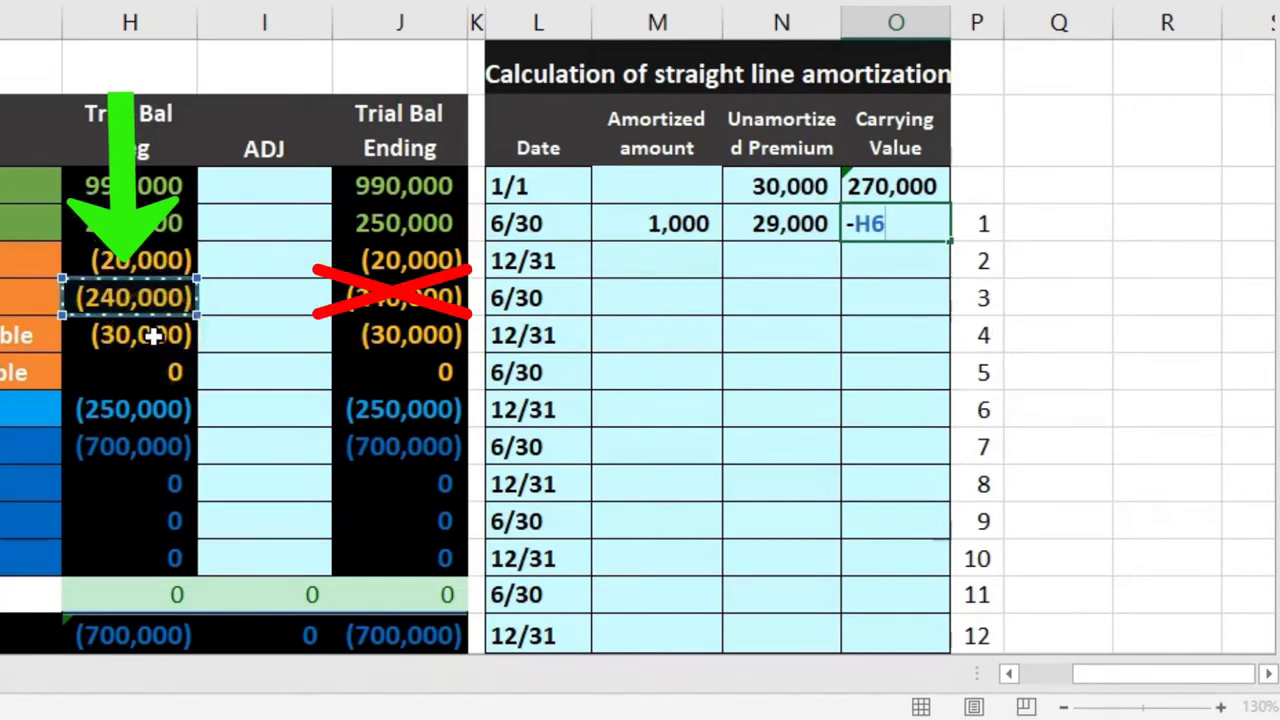
type("+")
left_click(774, 235)
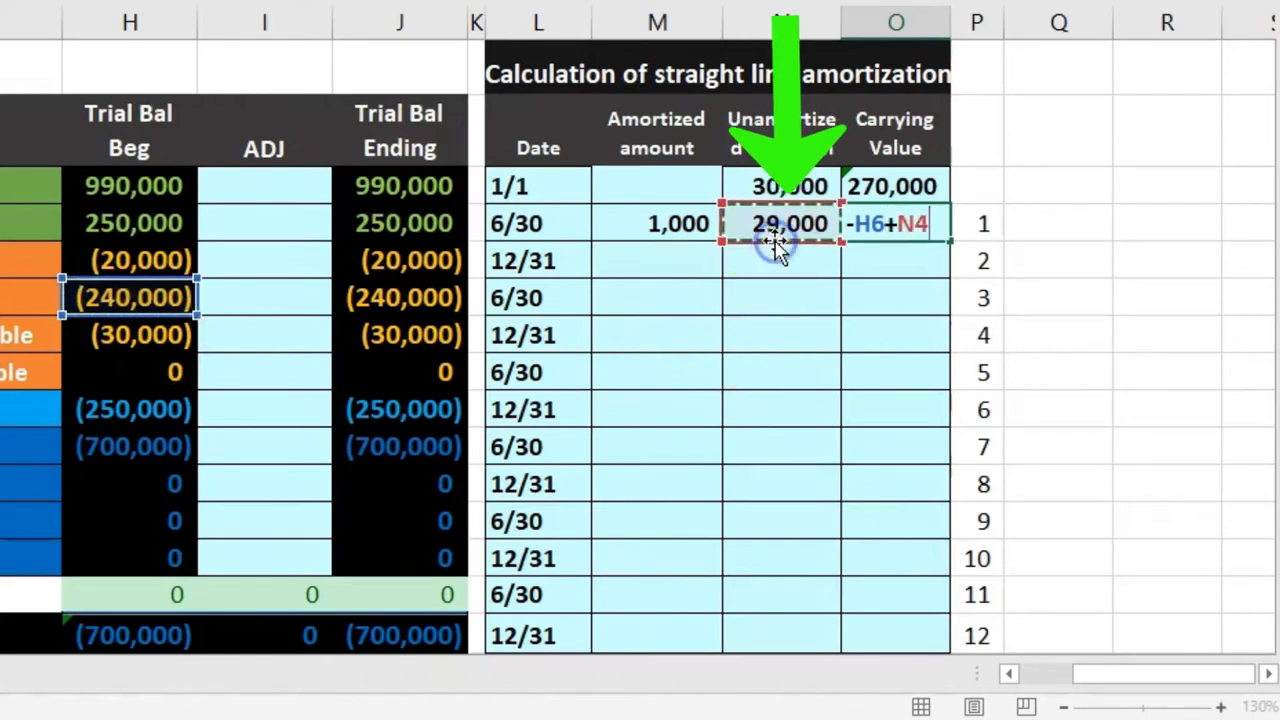
key("Return")
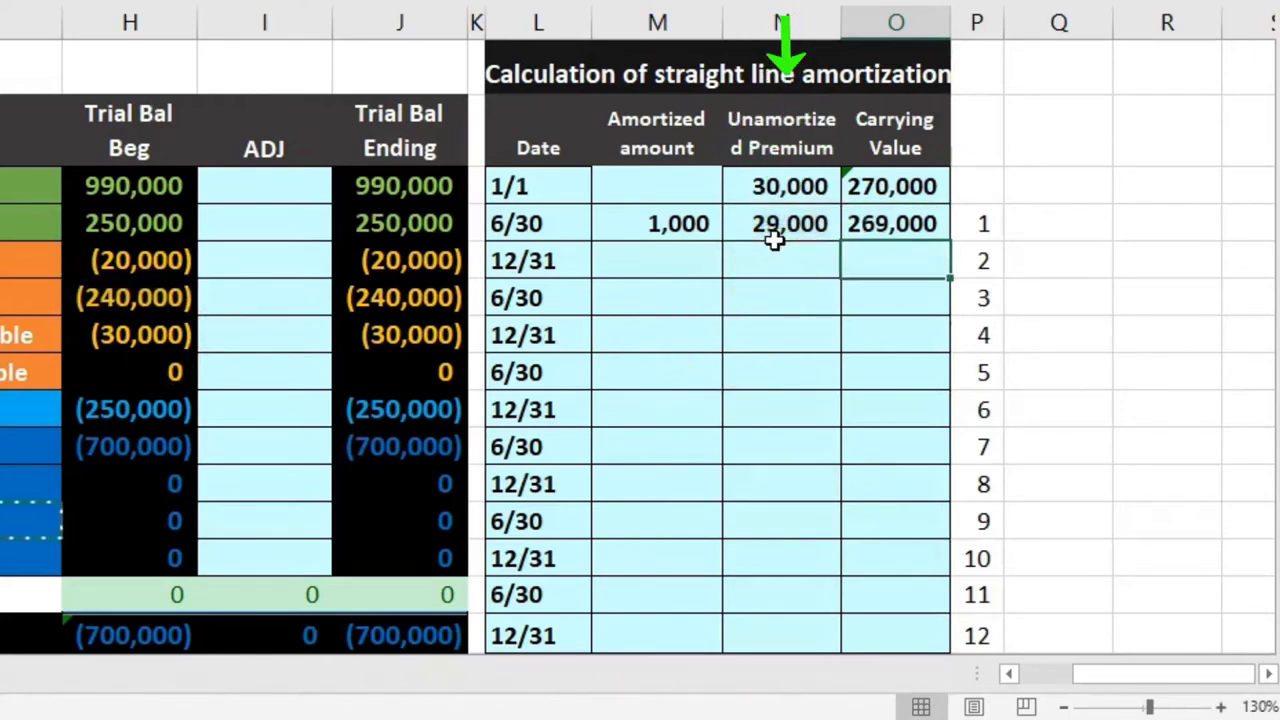
left_click(880, 193)
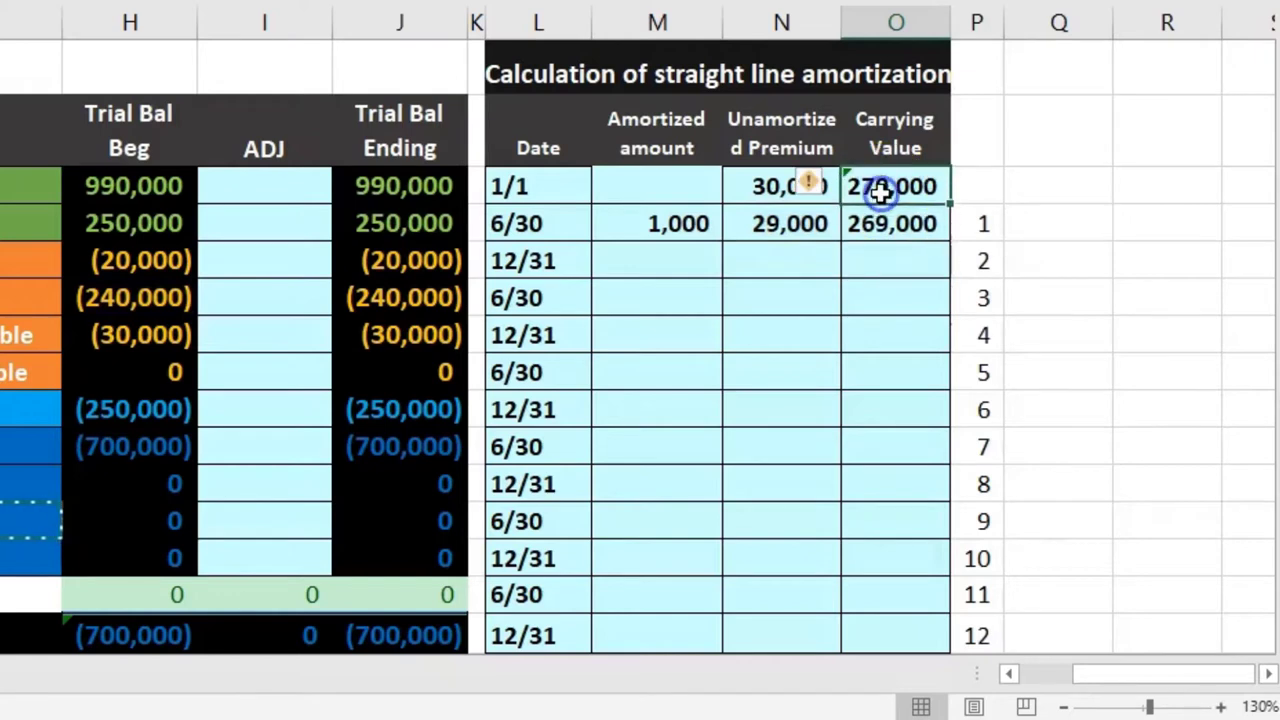
left_click(884, 229)
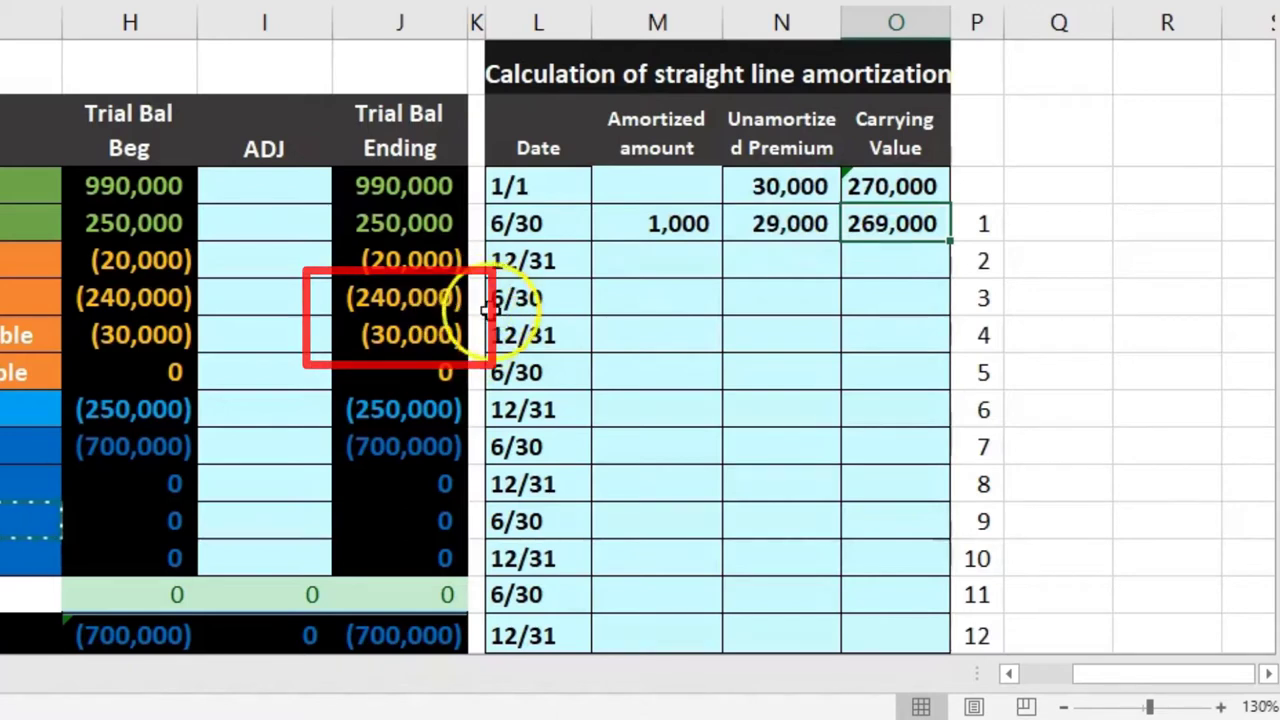
Set the first 12/31 amortized amount equal to the preceding 6/30 amortized amount with a cell reference
left_click(623, 254)
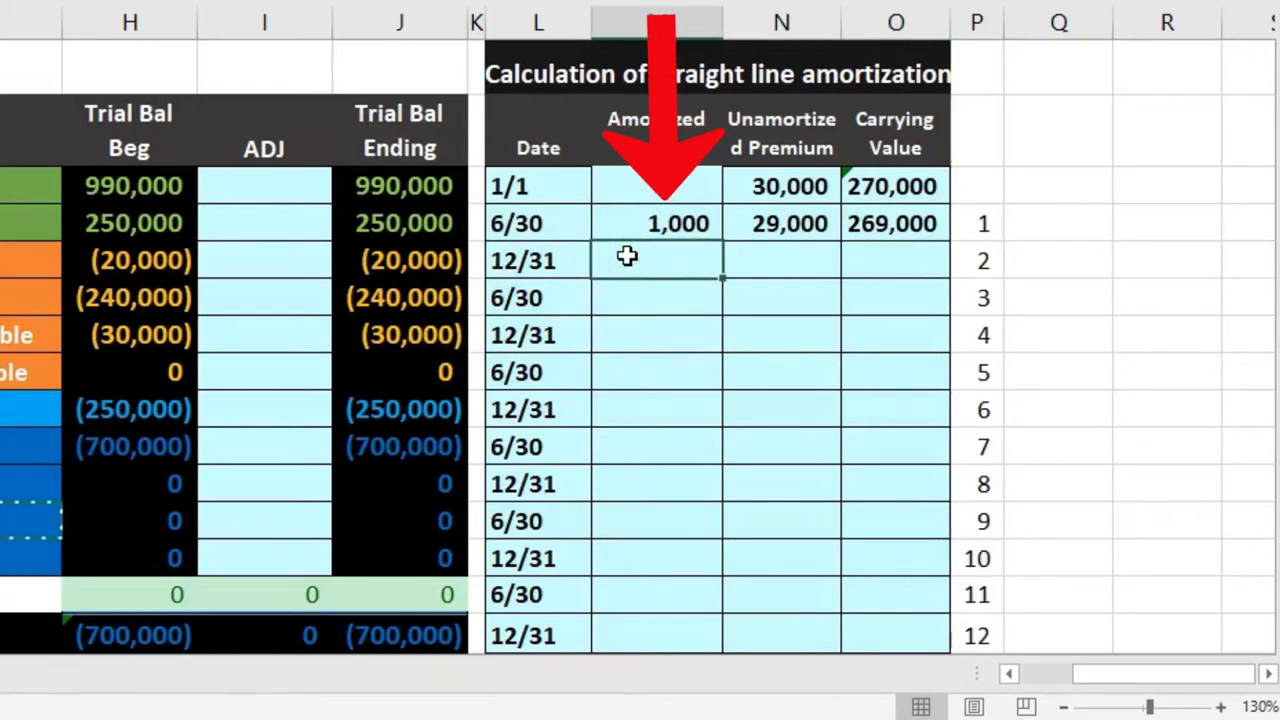
type("=")
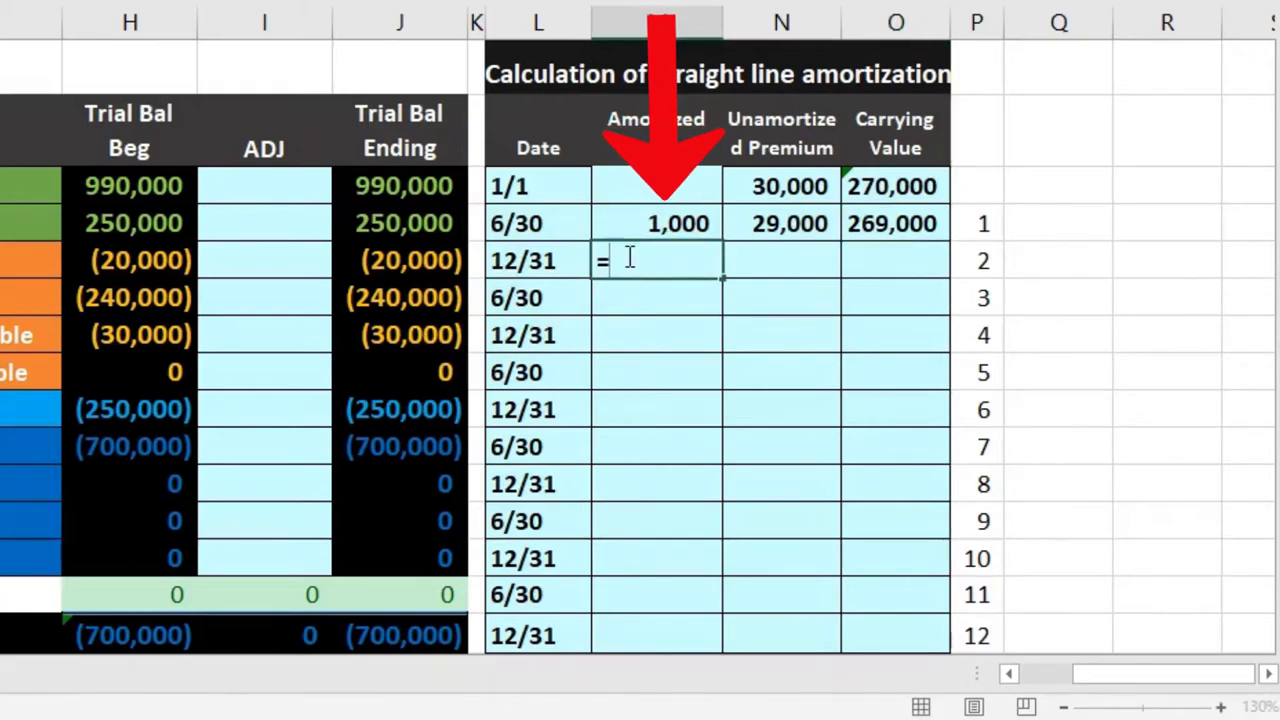
key("Up")
key("Return")
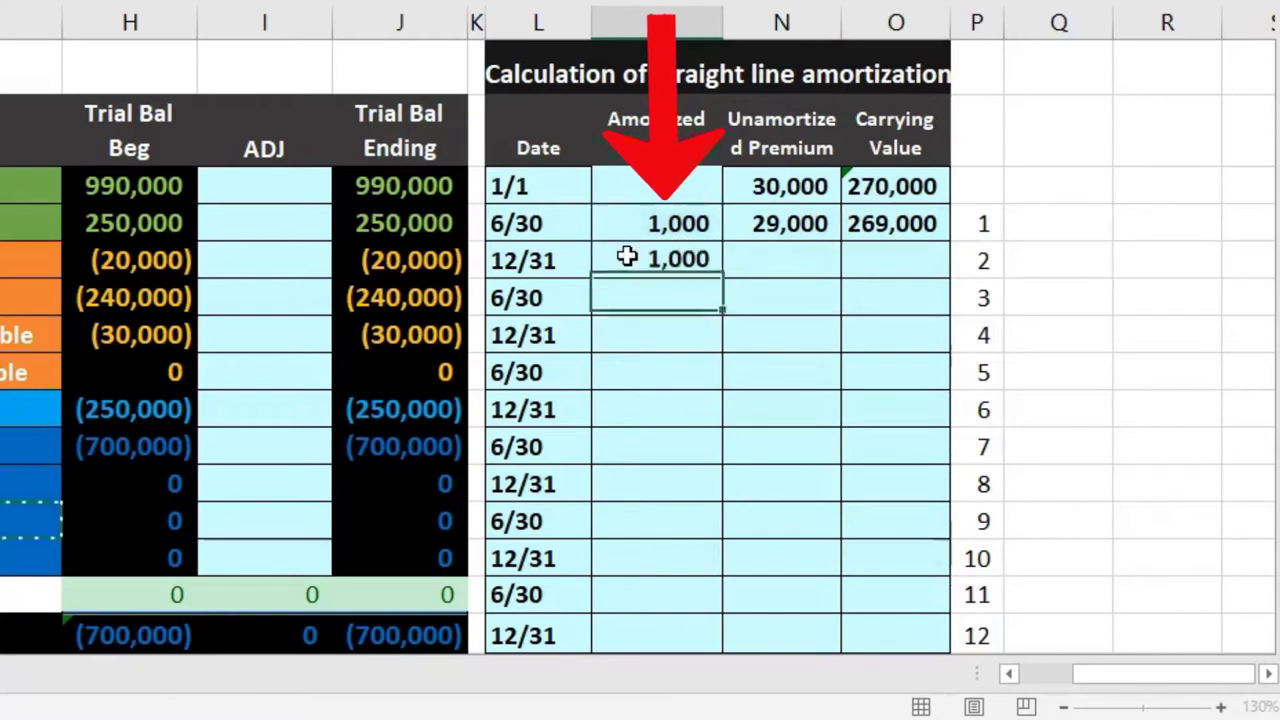
Calculate the first 12/31 unamortized premium as =N4-M5, the 6/30 premium less the 12/31 amortized amount
key("Right")
key("Up")
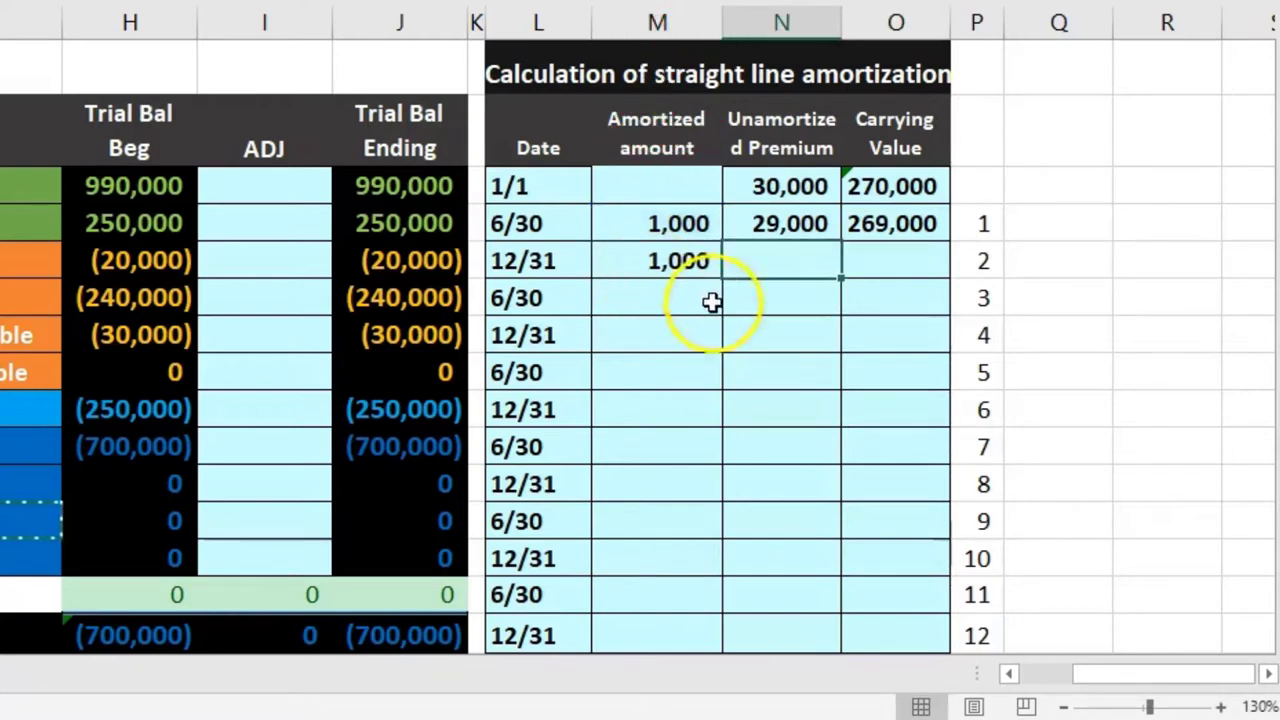
type("=")
left_click(803, 226)
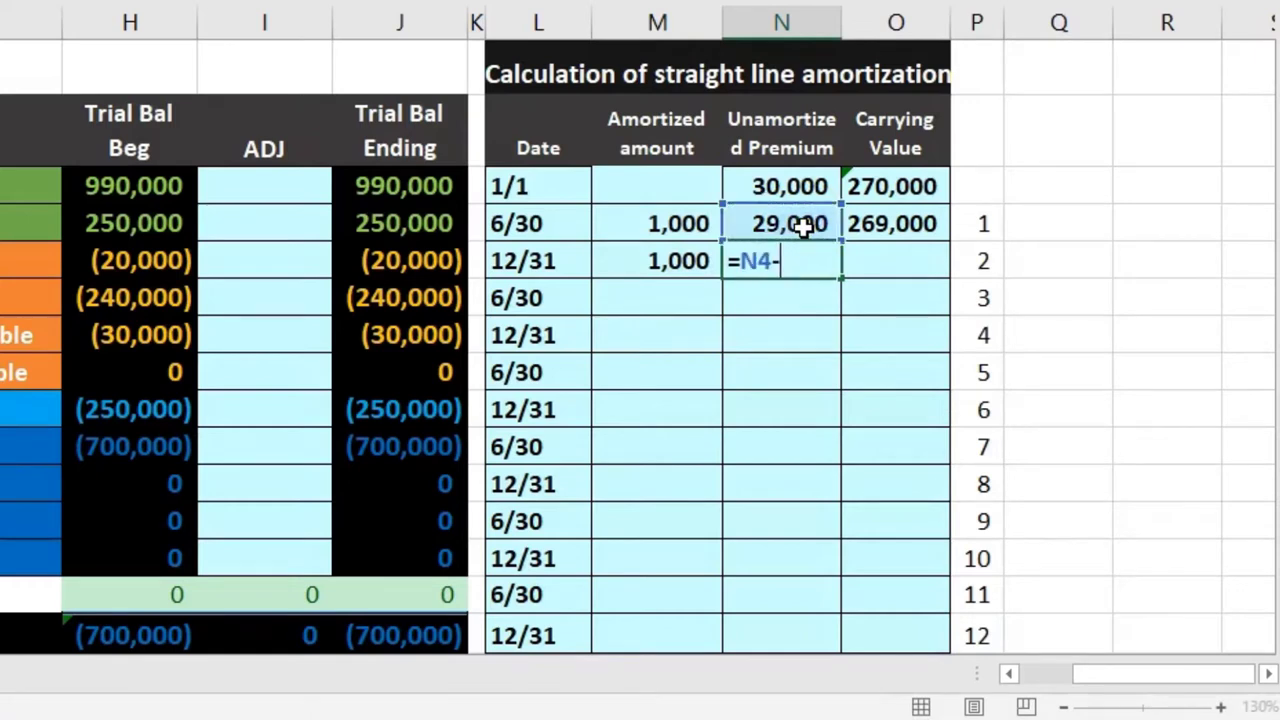
type("-")
left_click(635, 272)
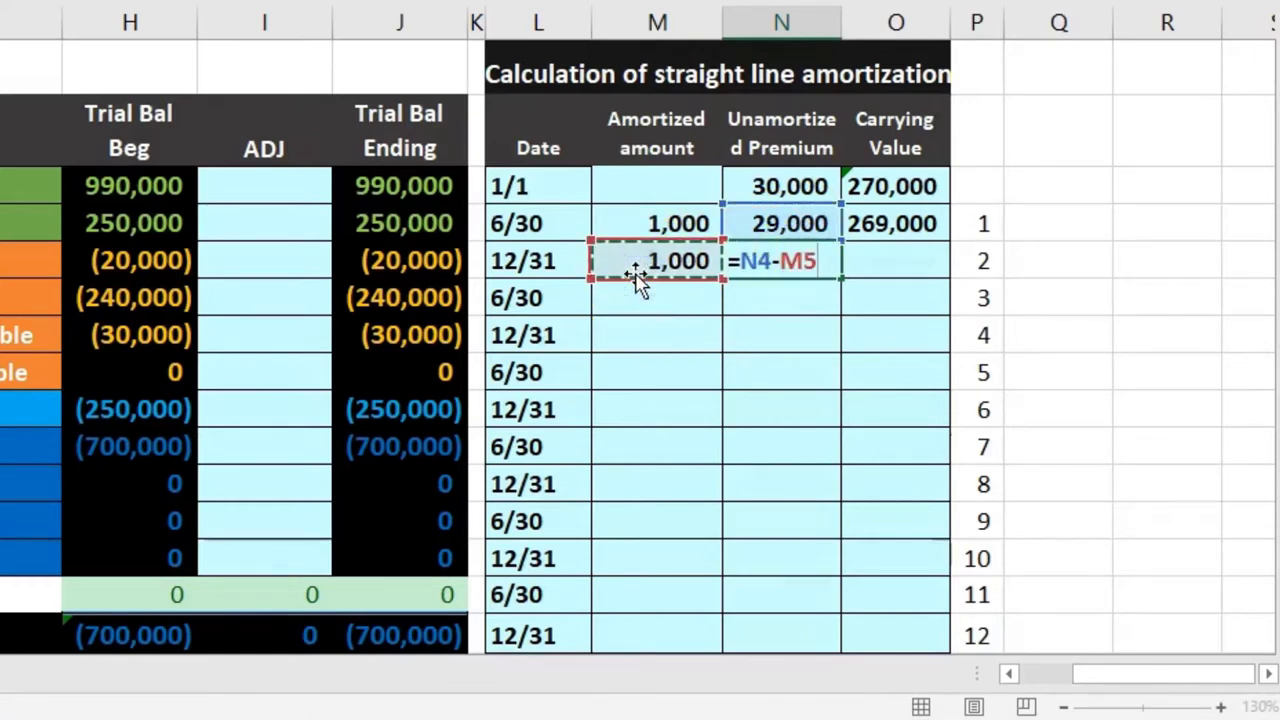
key("Return")
Calculate the first 12/31 carrying value as -H6+N5 and review it alongside the unamortized premium
left_click(870, 253)
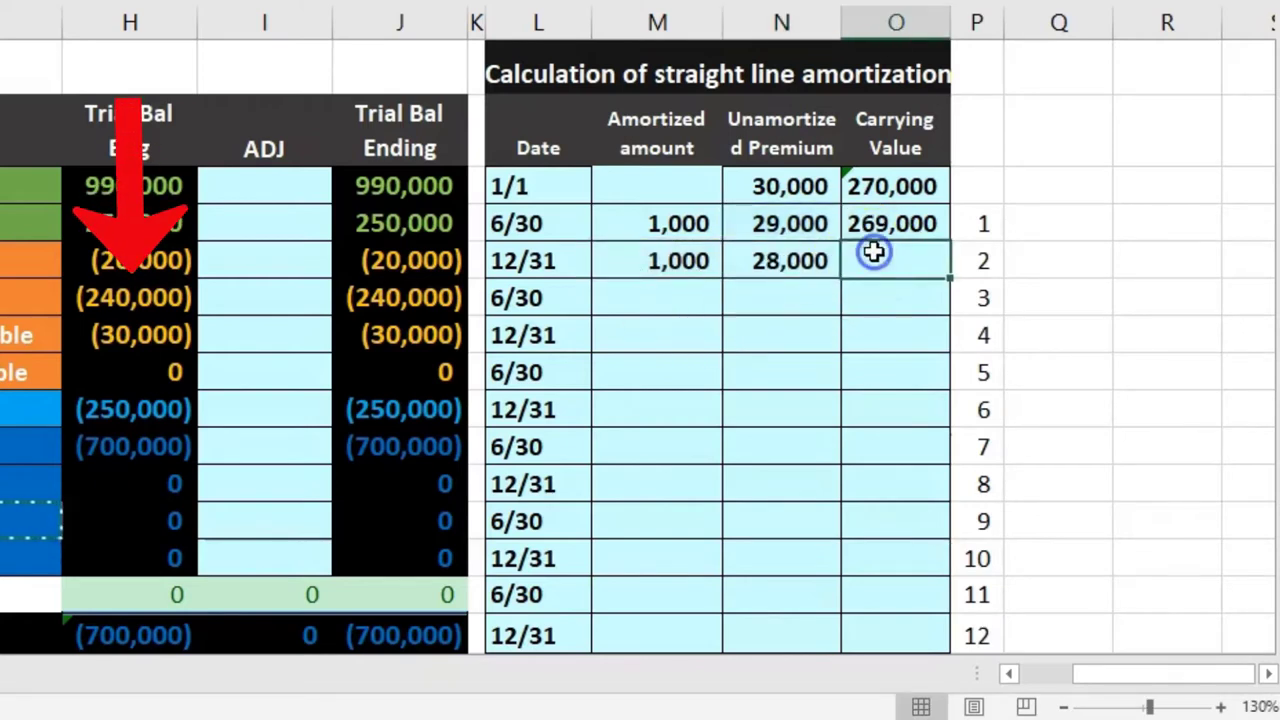
type("-")
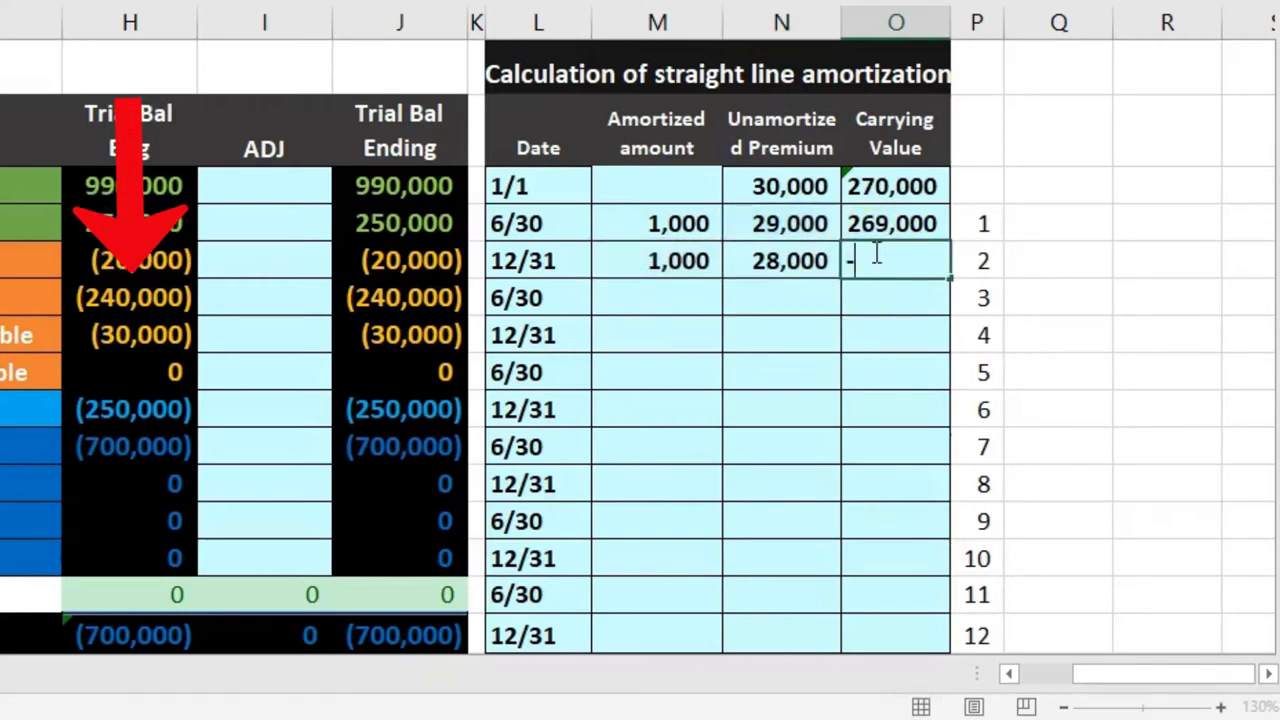
left_click(146, 293)
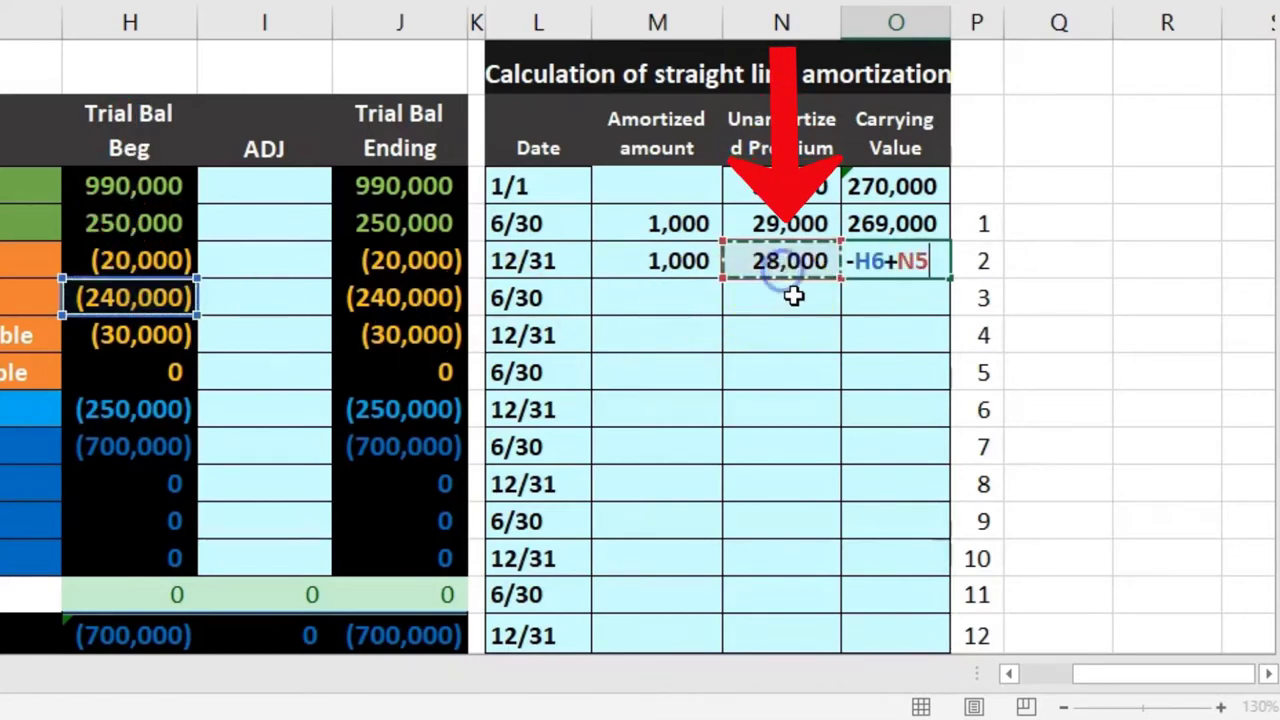
key("Return")
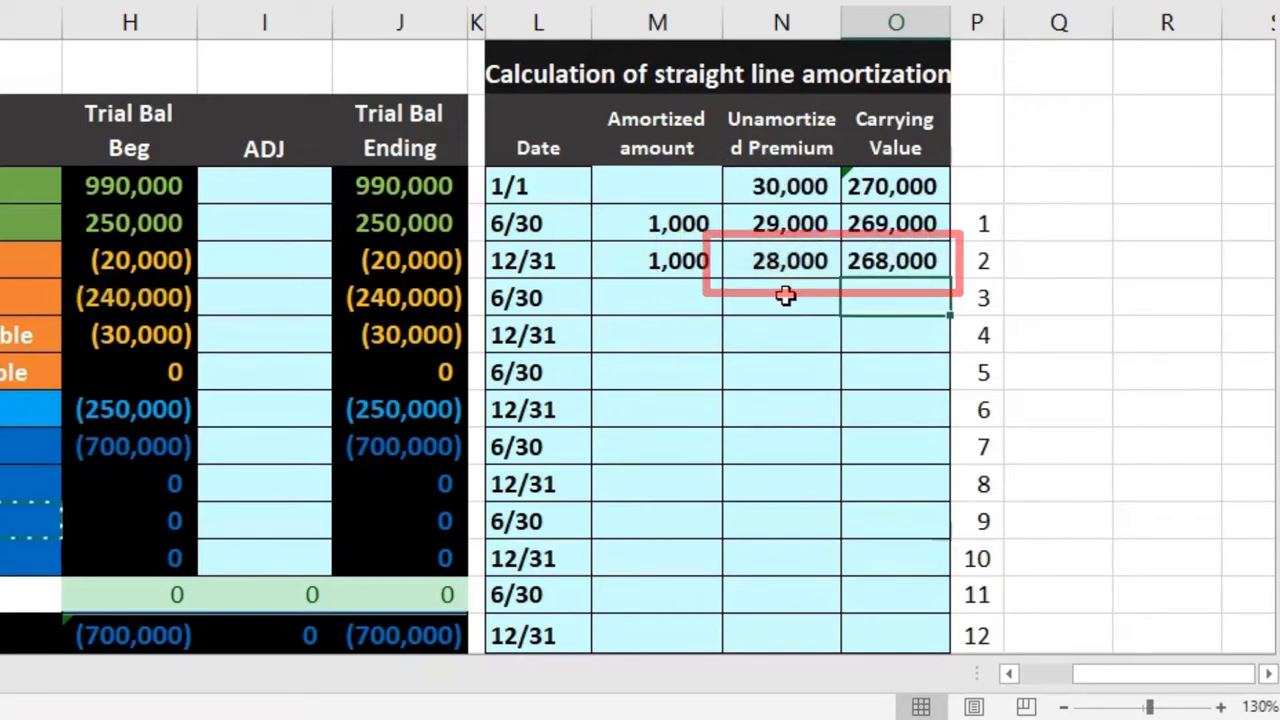
left_click(786, 260)
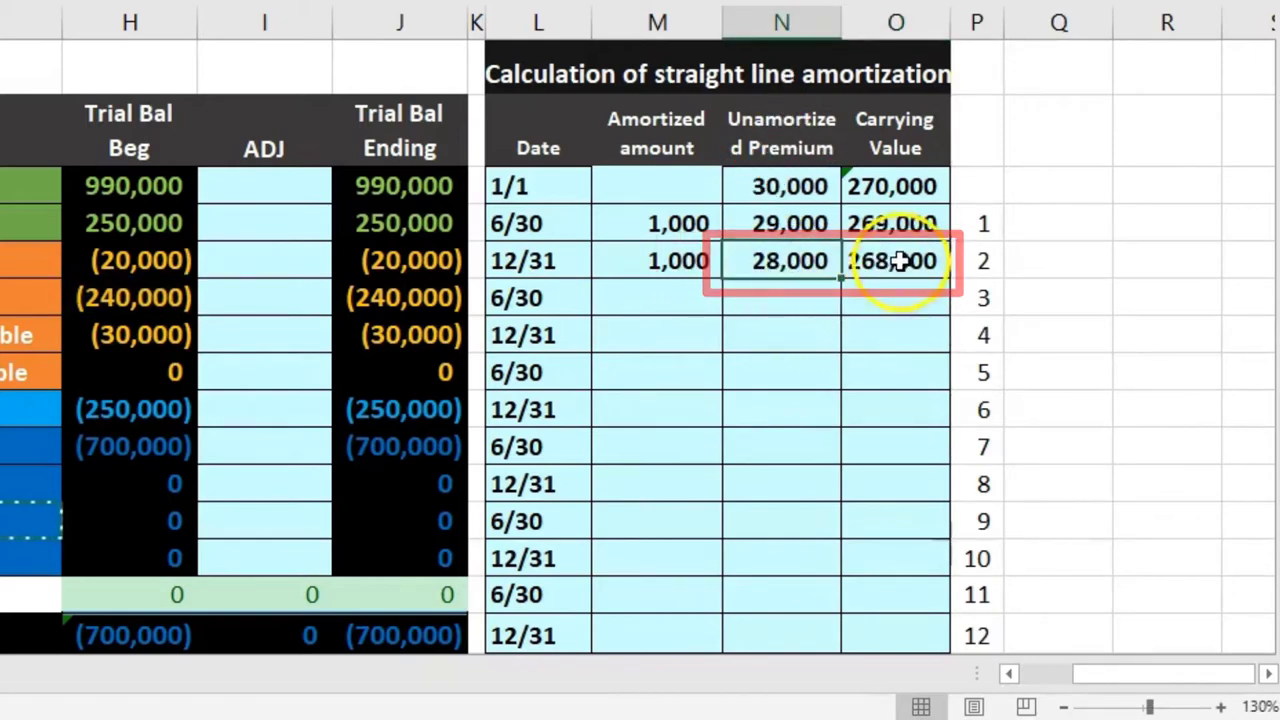
left_click(900, 262)
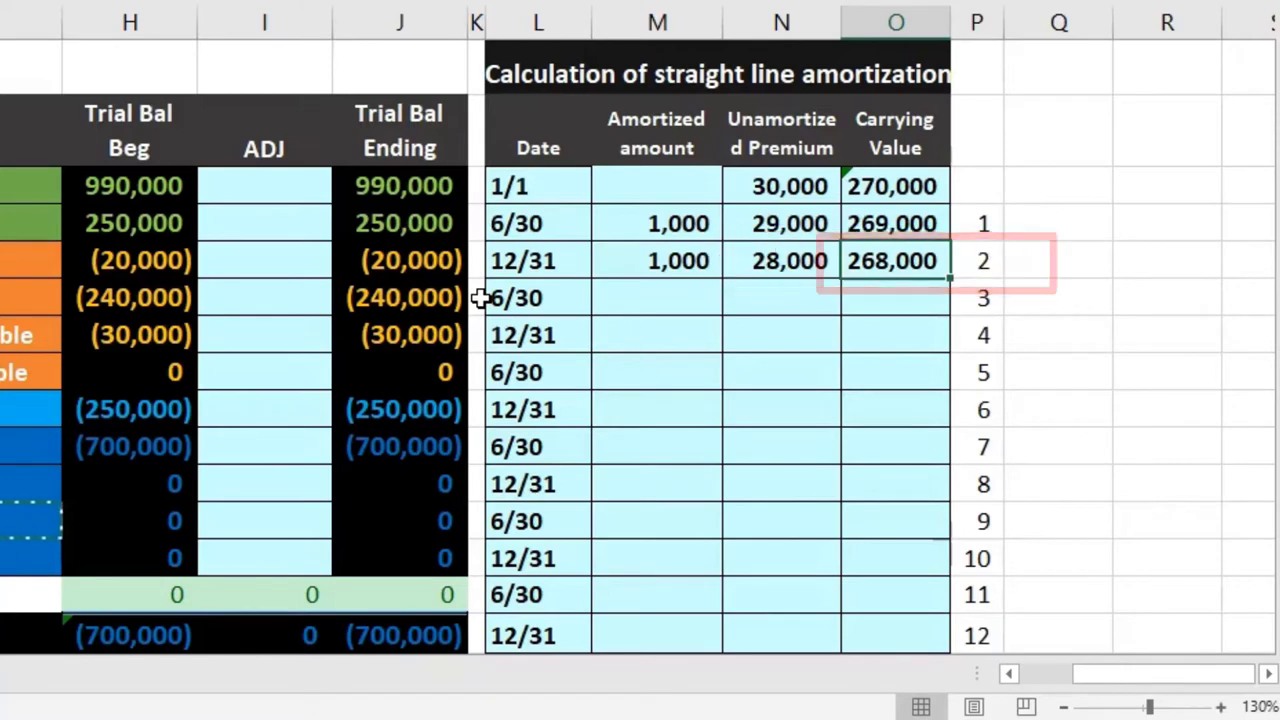
Fill the first 12/31 row's three formulas down to the second 6/30 and check the copied amortized amount and unamortized premium formulas
left_click(563, 277)
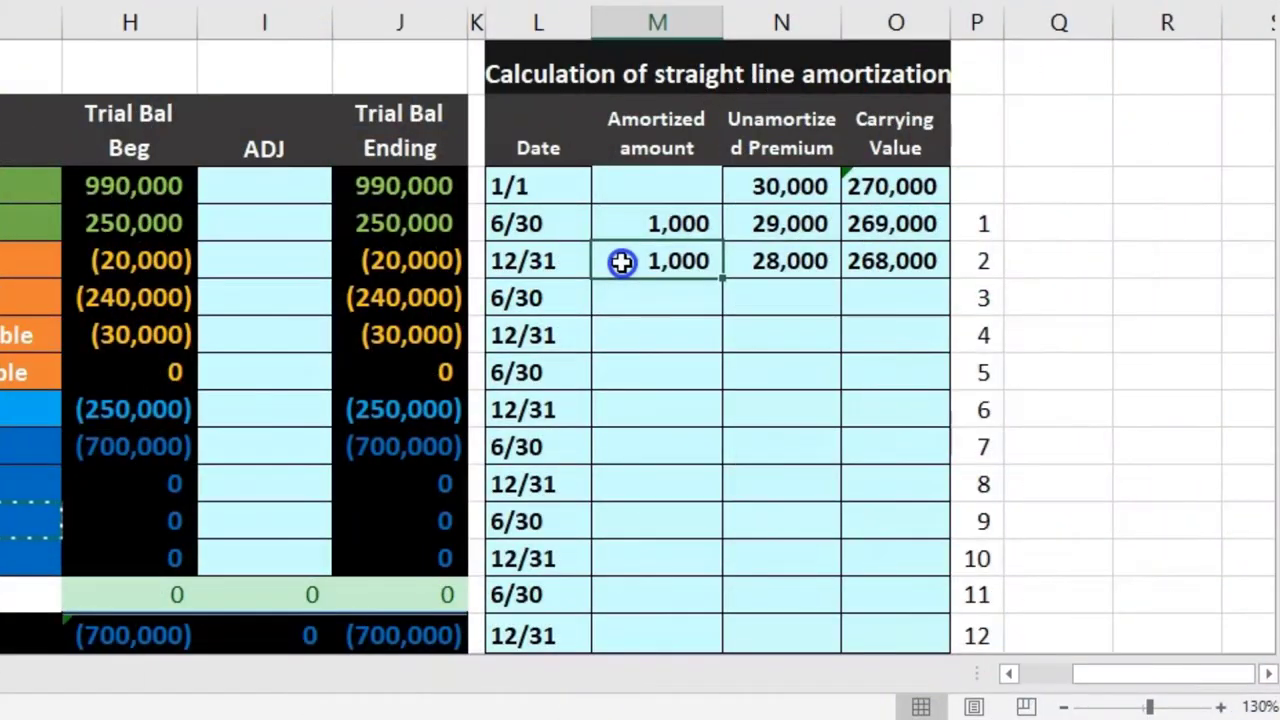
left_click_drag(622, 261, 877, 246)
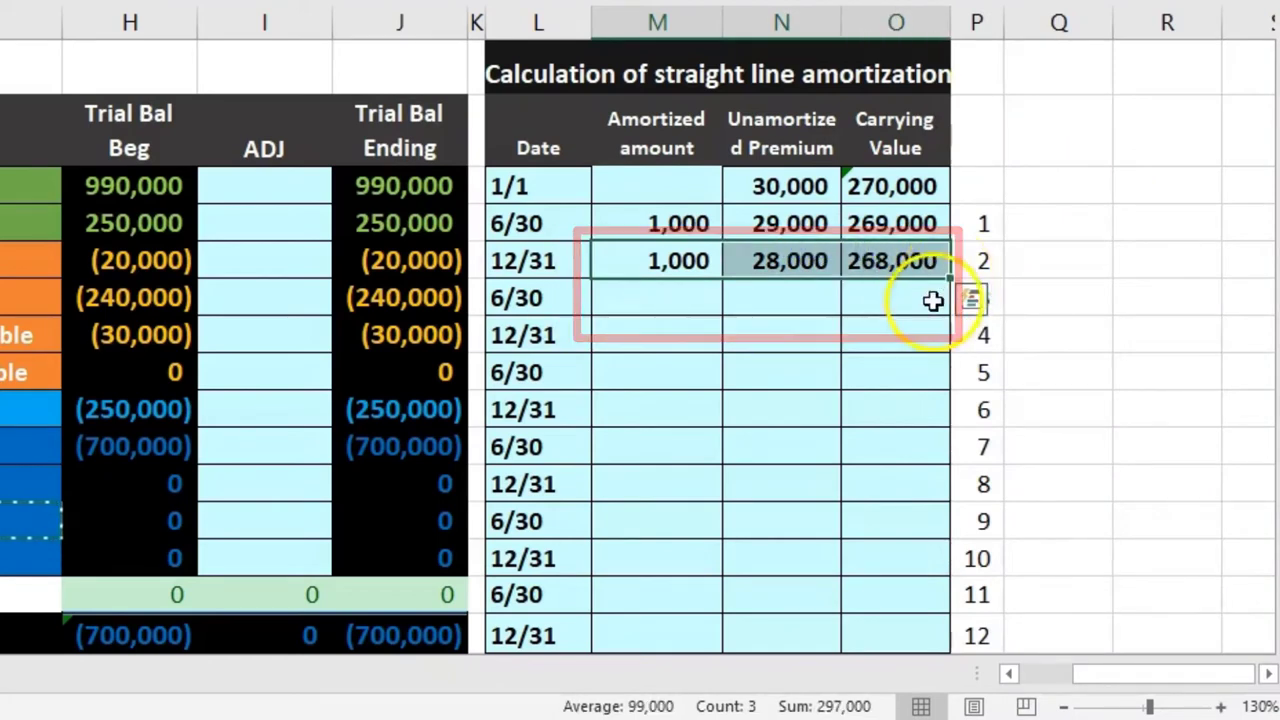
left_click_drag(951, 279, 954, 309)
left_click(668, 298)
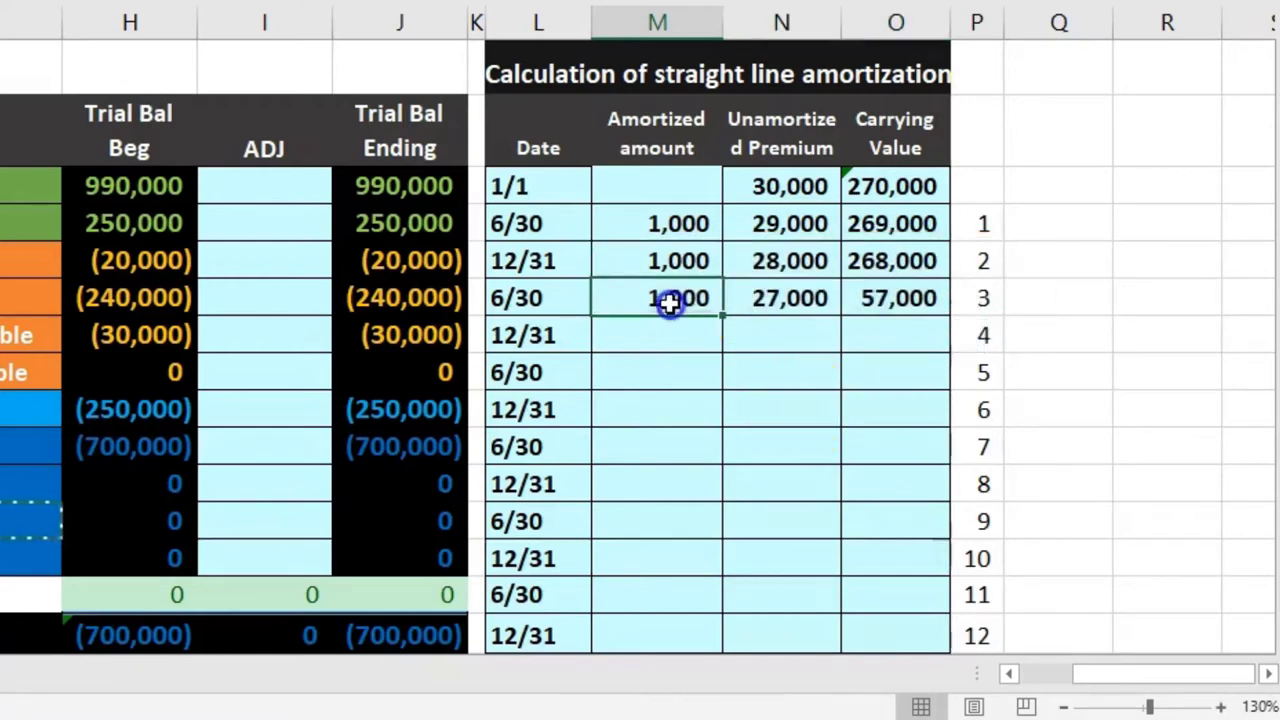
type("=M5")
key("Return")
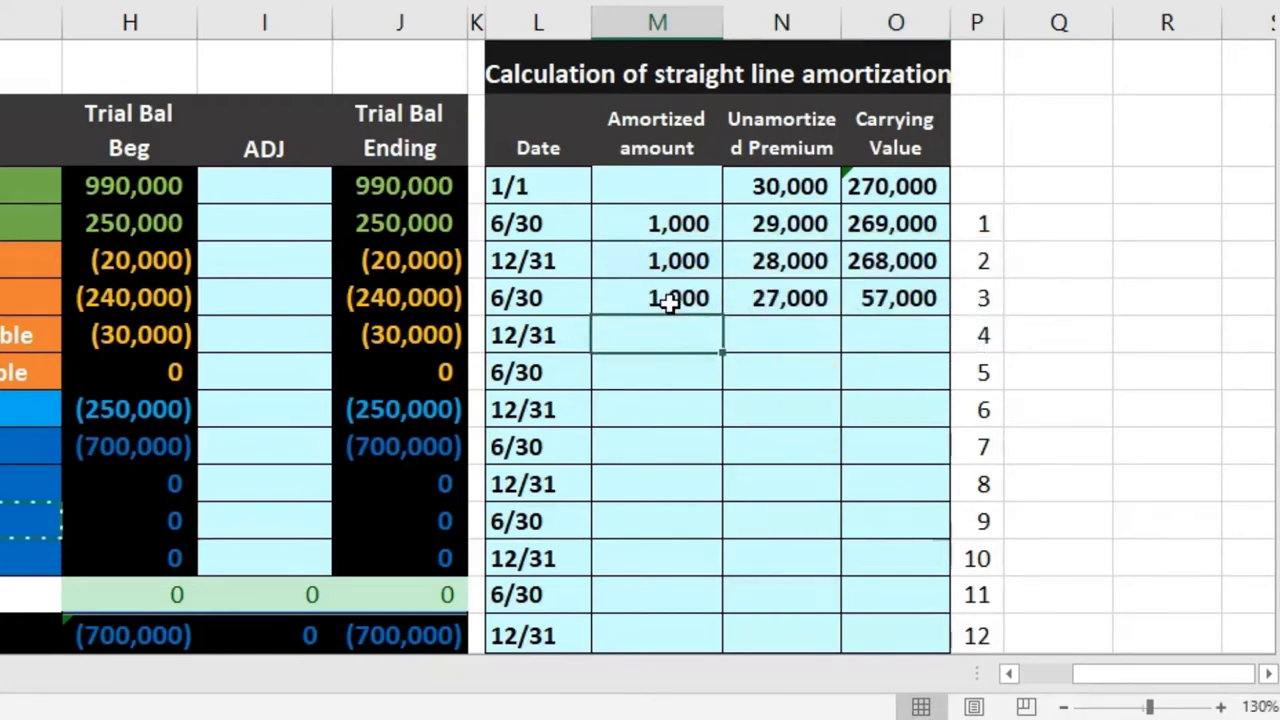
double_click(763, 300)
key("Return")
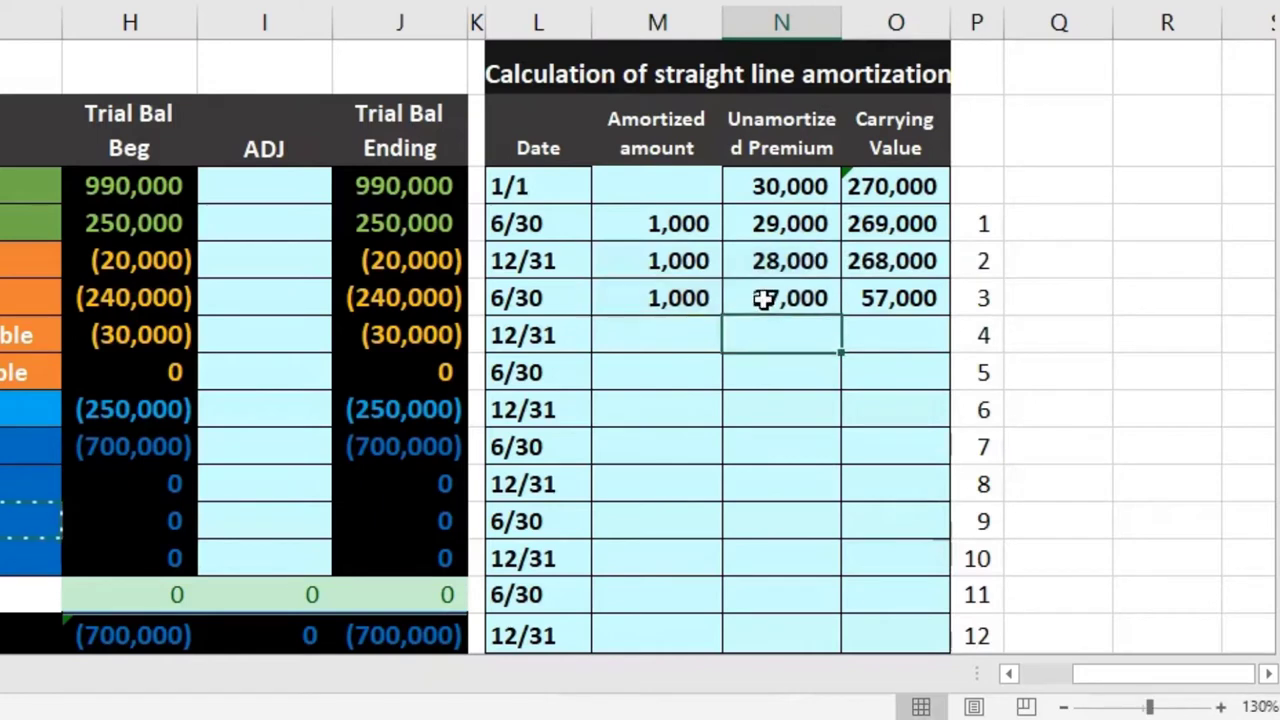
Inspect the second 6/30 carrying value formula and clear the three copied formulas in that row
left_click(871, 299)
double_click(895, 300)
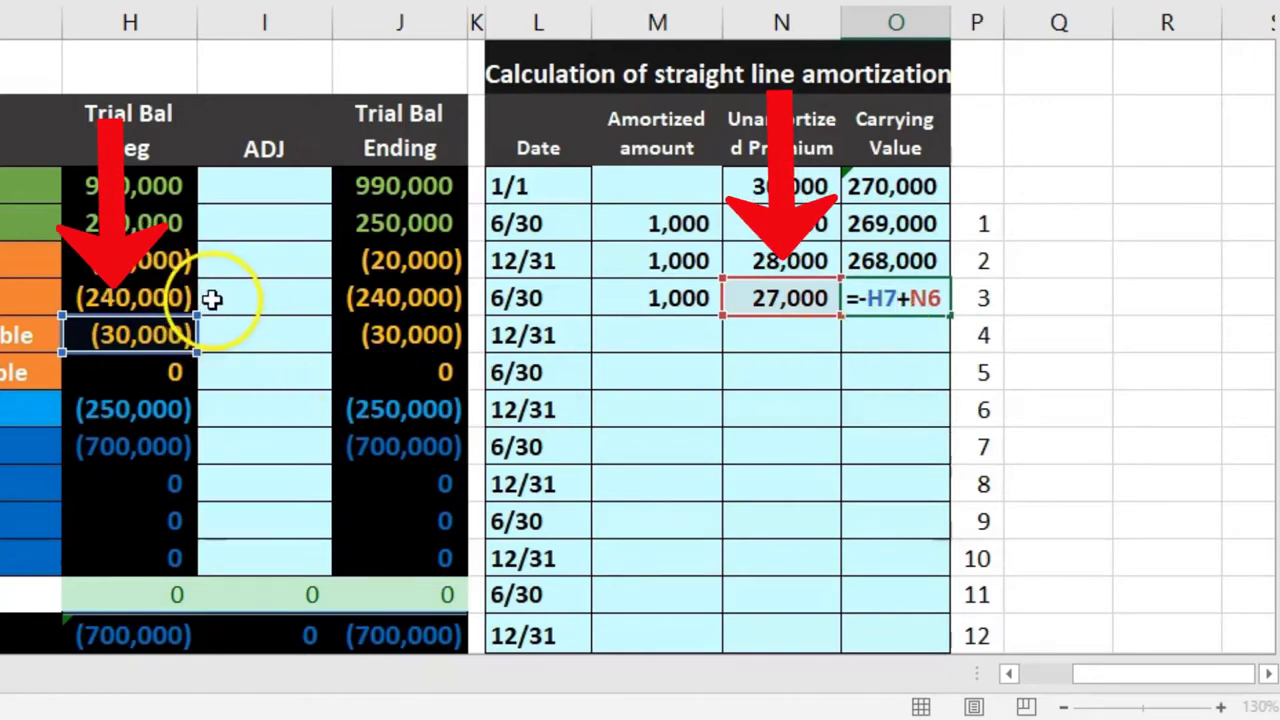
key("Return")
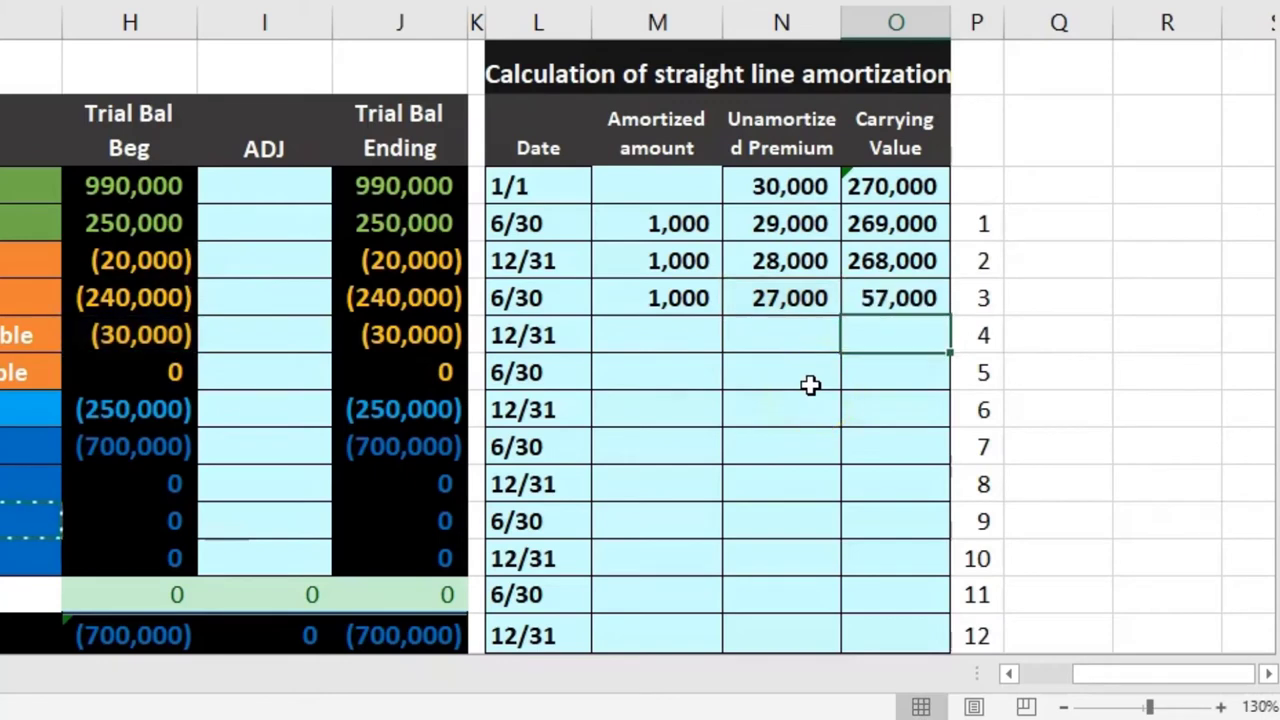
left_click_drag(686, 297, 871, 310)
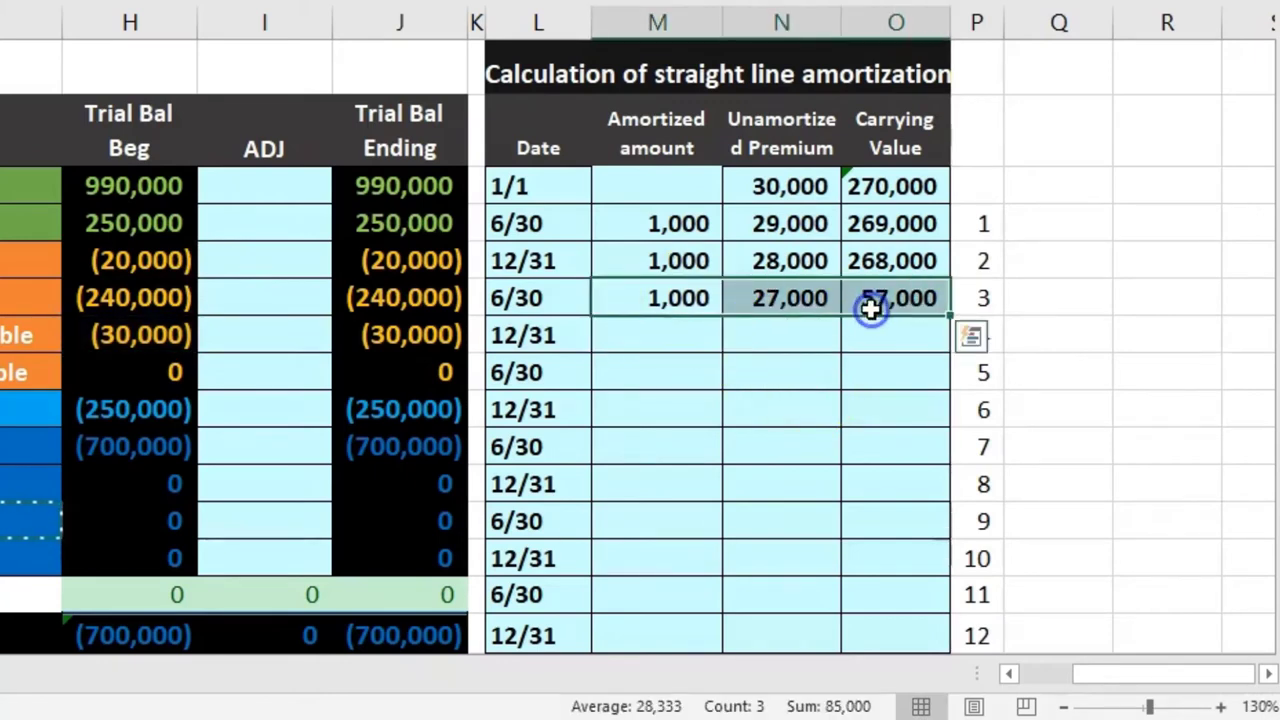
key("Delete")
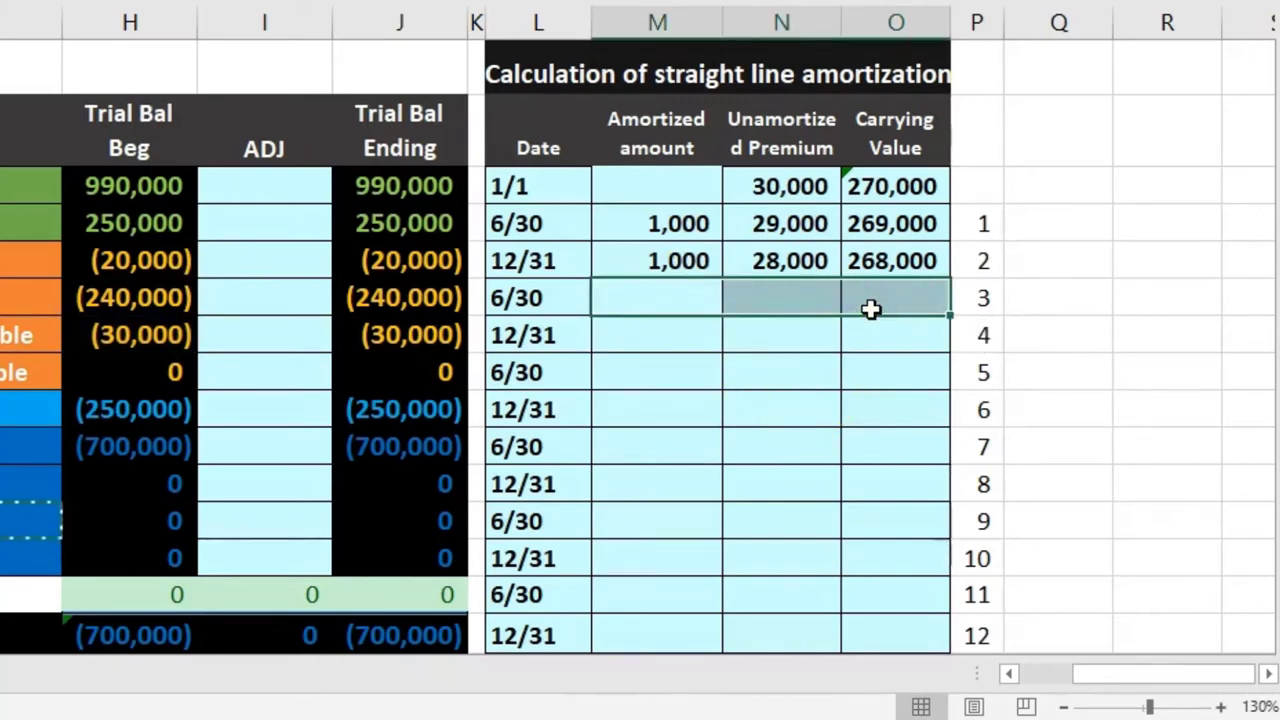
Make the first 12/31 carrying value's bonds payable reference absolute as =-$H$6+N5 and fill the row's three formulas down to the second 6/30
double_click(886, 261)
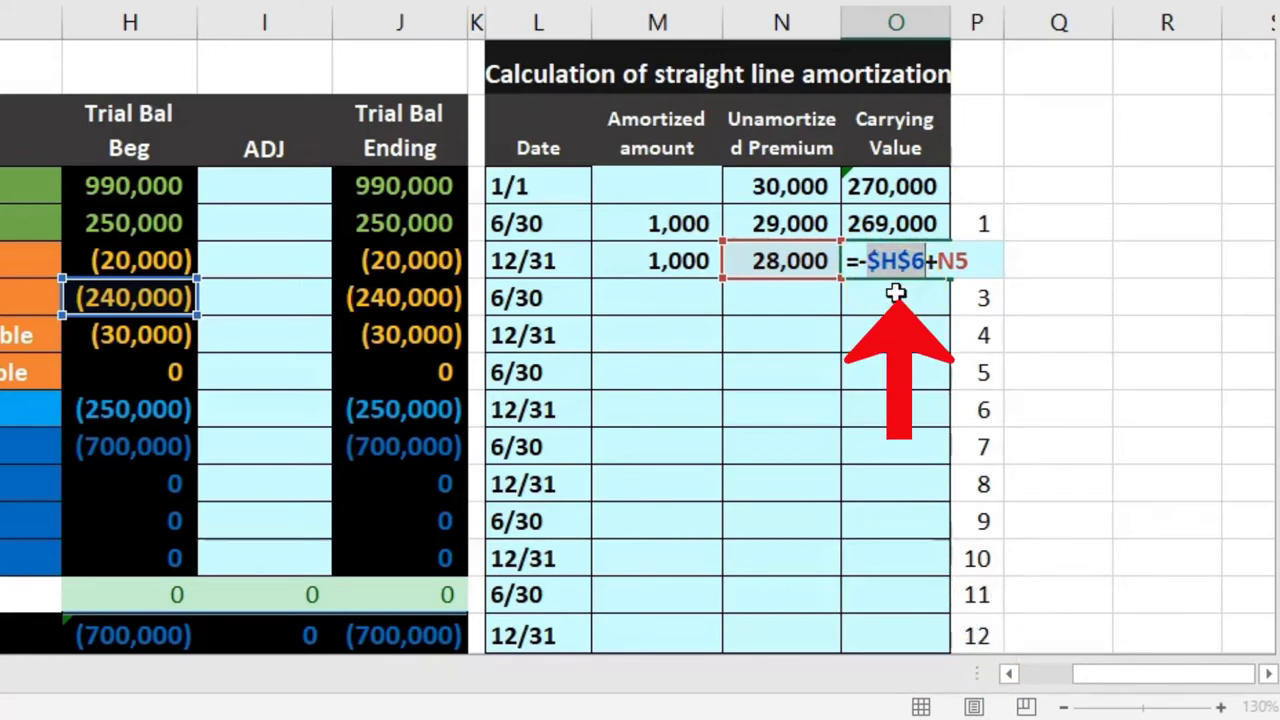
key("Return")
left_click_drag(686, 262, 870, 261)
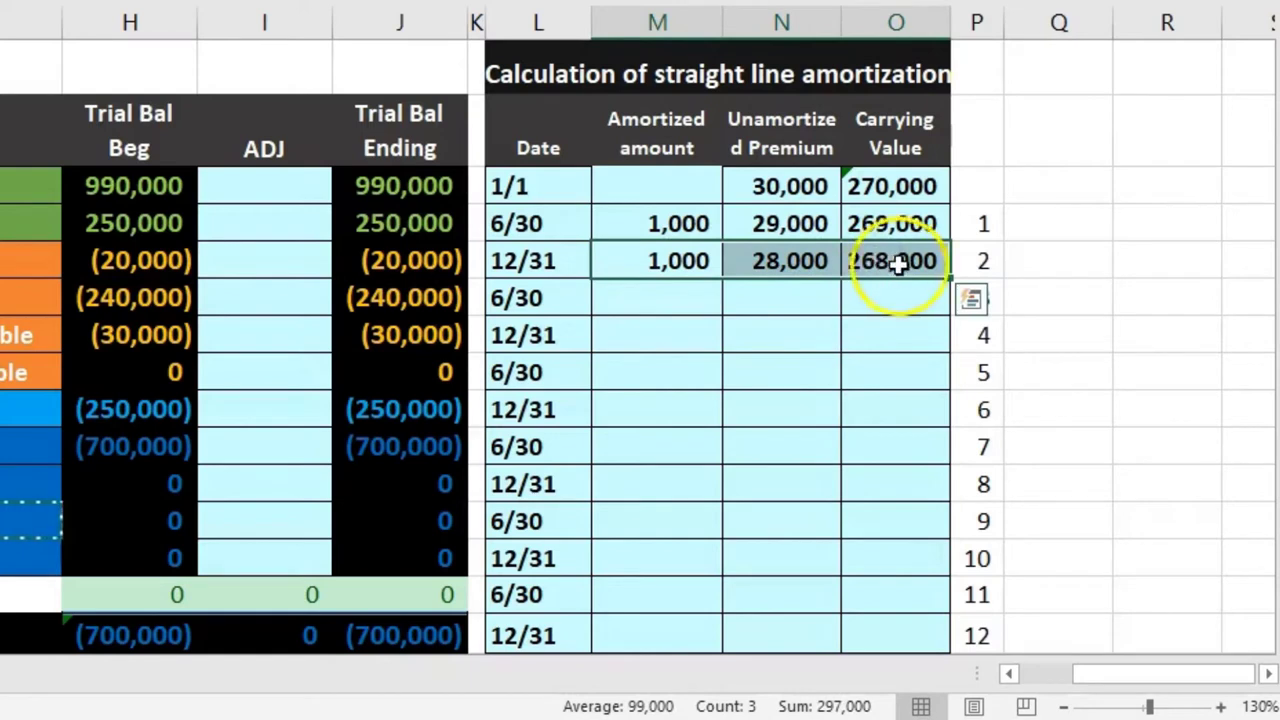
left_click_drag(950, 279, 944, 306)
Check the amortized amount, unamortized premium and carrying value formulas copied to the second 6/30 row
left_click(697, 296)
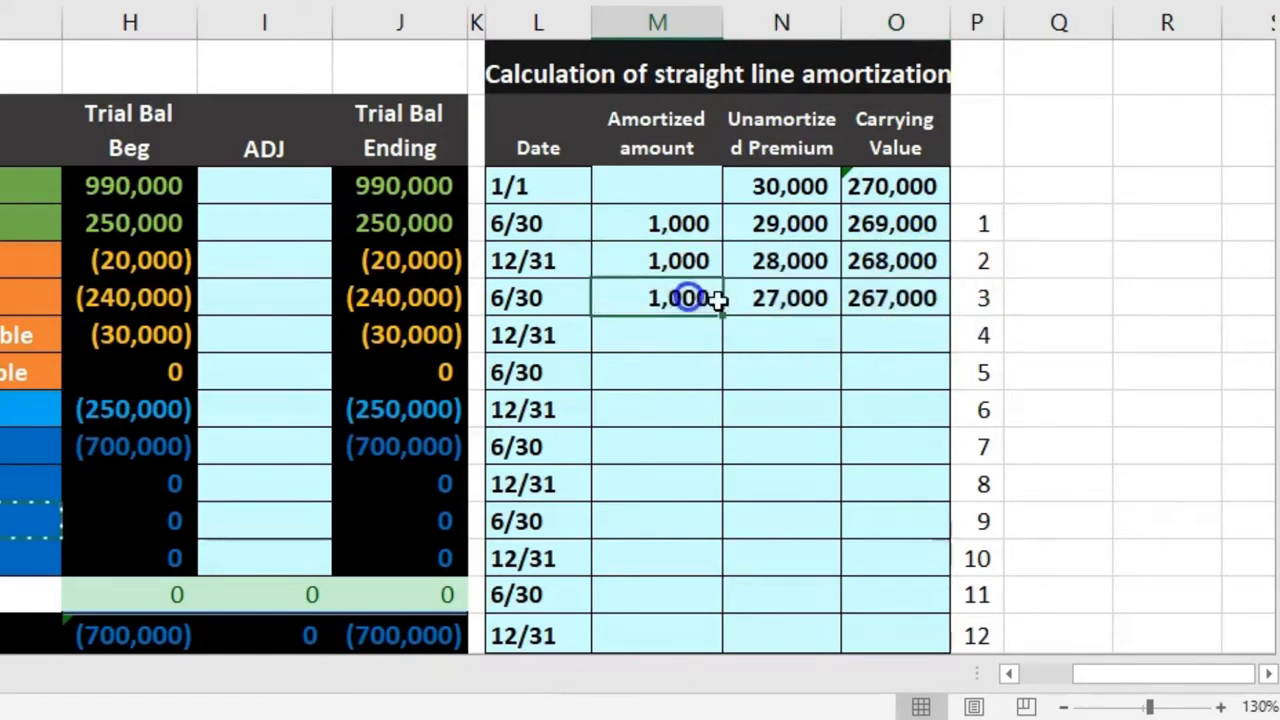
left_click(760, 296)
double_click(889, 297)
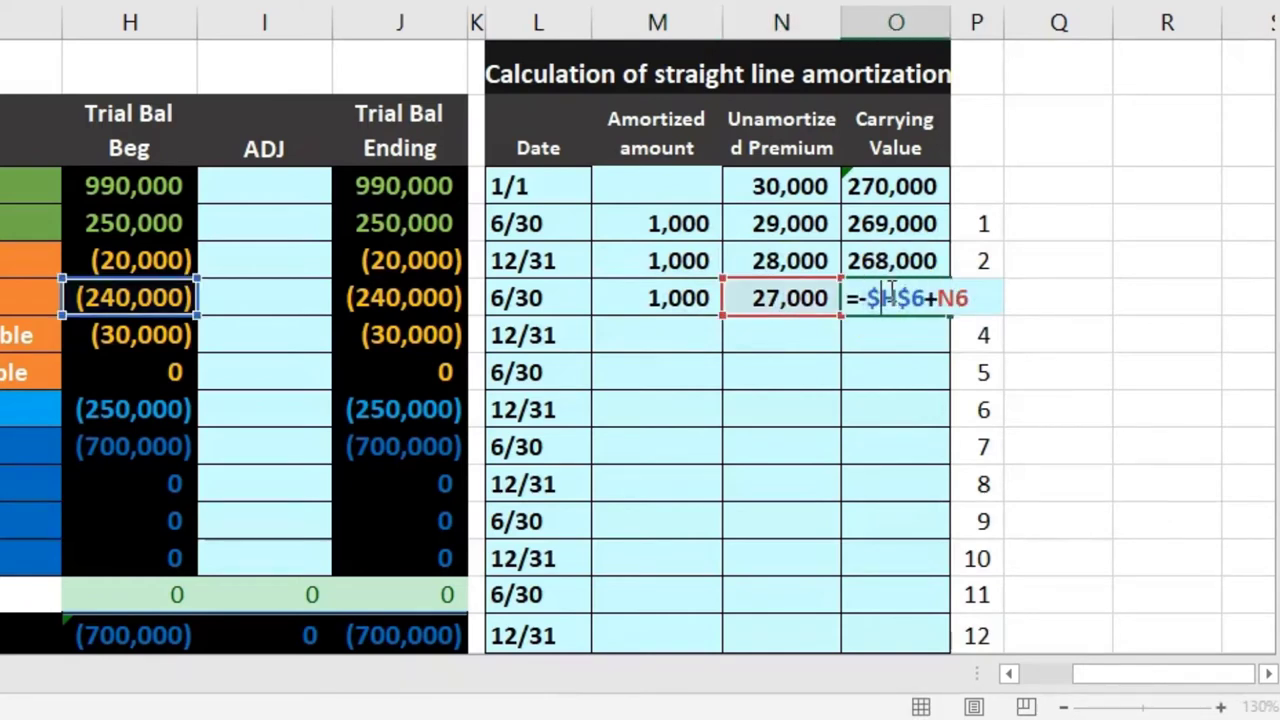
key("Return")
Fill the second 6/30 row's three formulas down through the final 12/31, period 30
left_click_drag(707, 298, 865, 313)
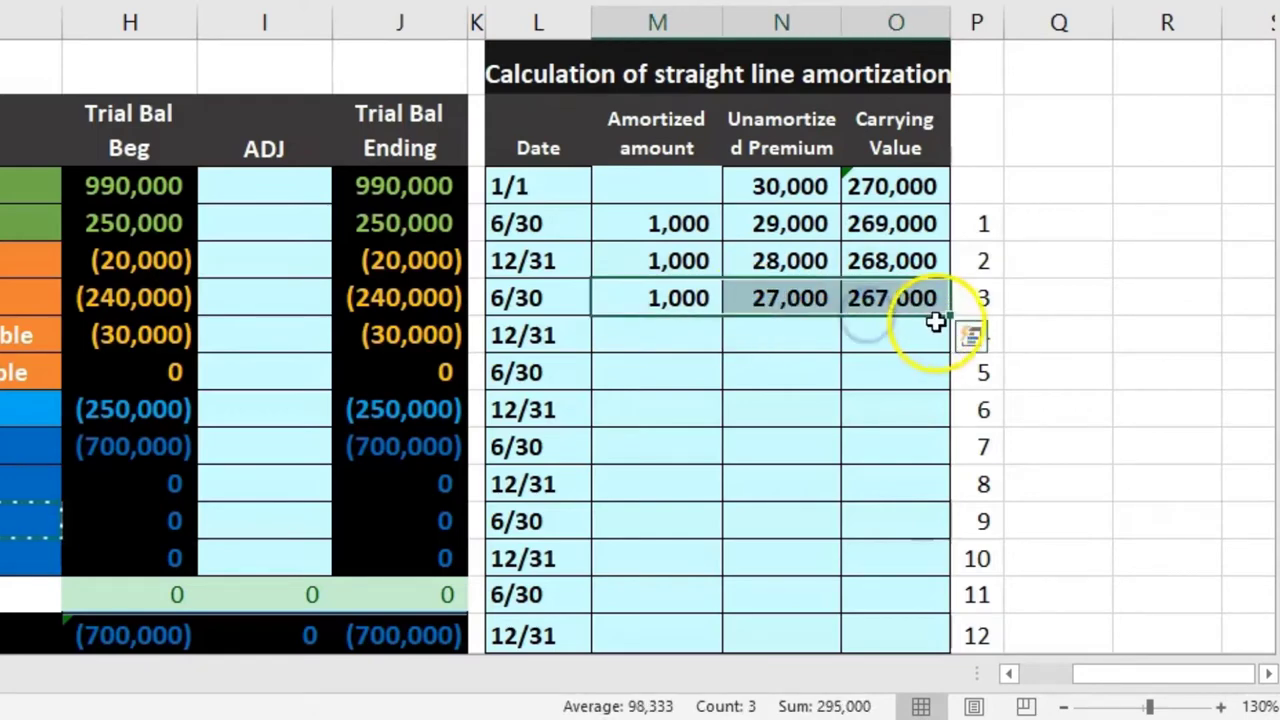
left_click_drag(947, 318, 950, 672)
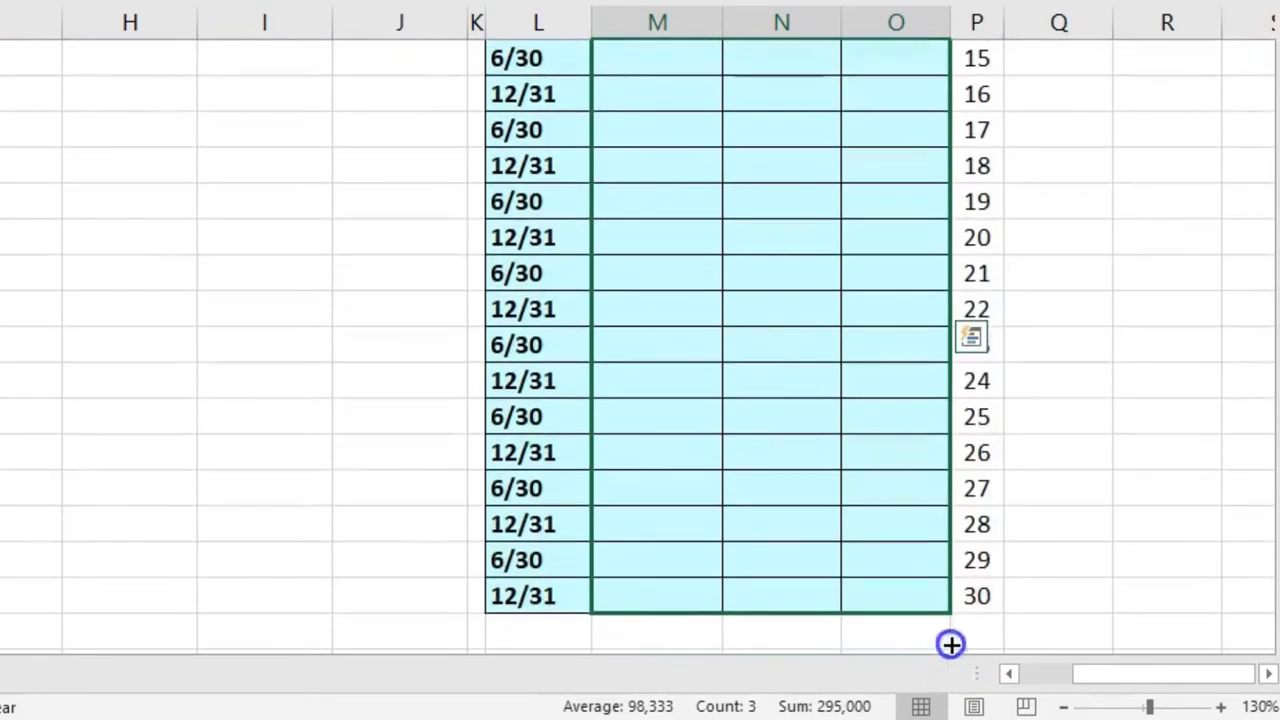
left_click_drag(951, 604, 951, 602)
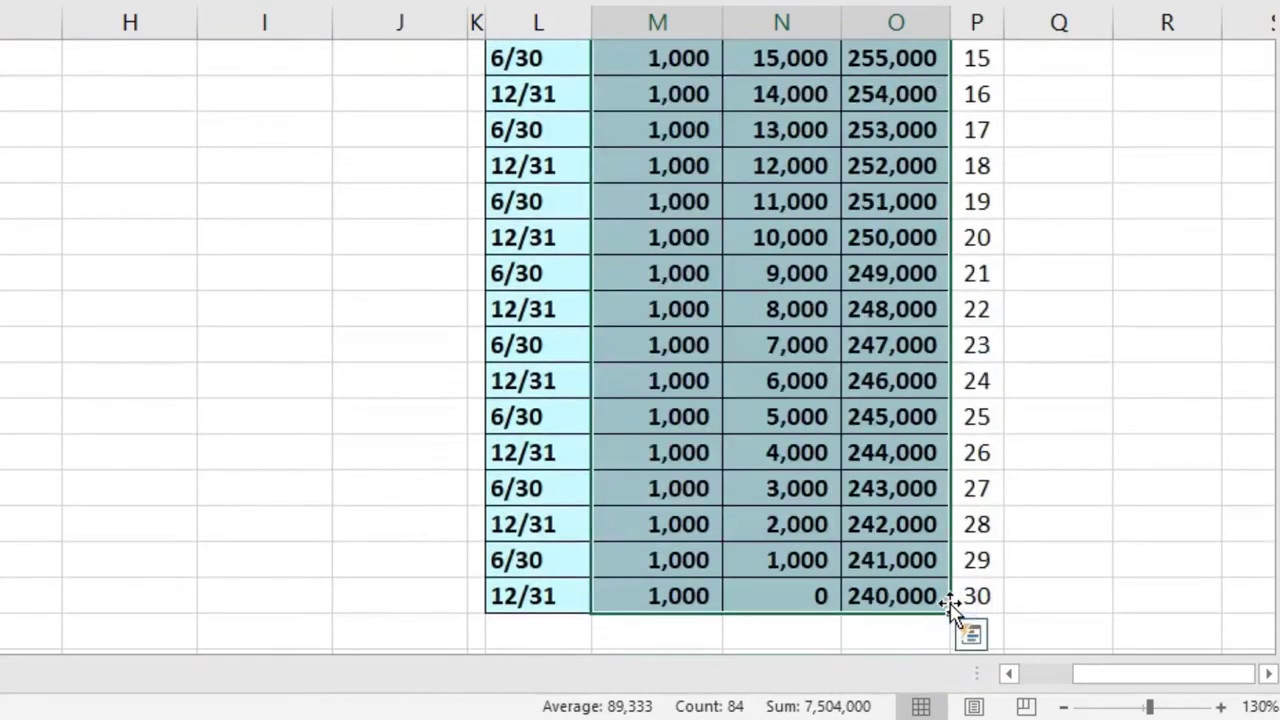
Check the final 12/31 row's unamortized premium and compare its carrying value with the ending Bonds Payable balance
scroll(893, 537, "down", 1)
left_click(823, 486)
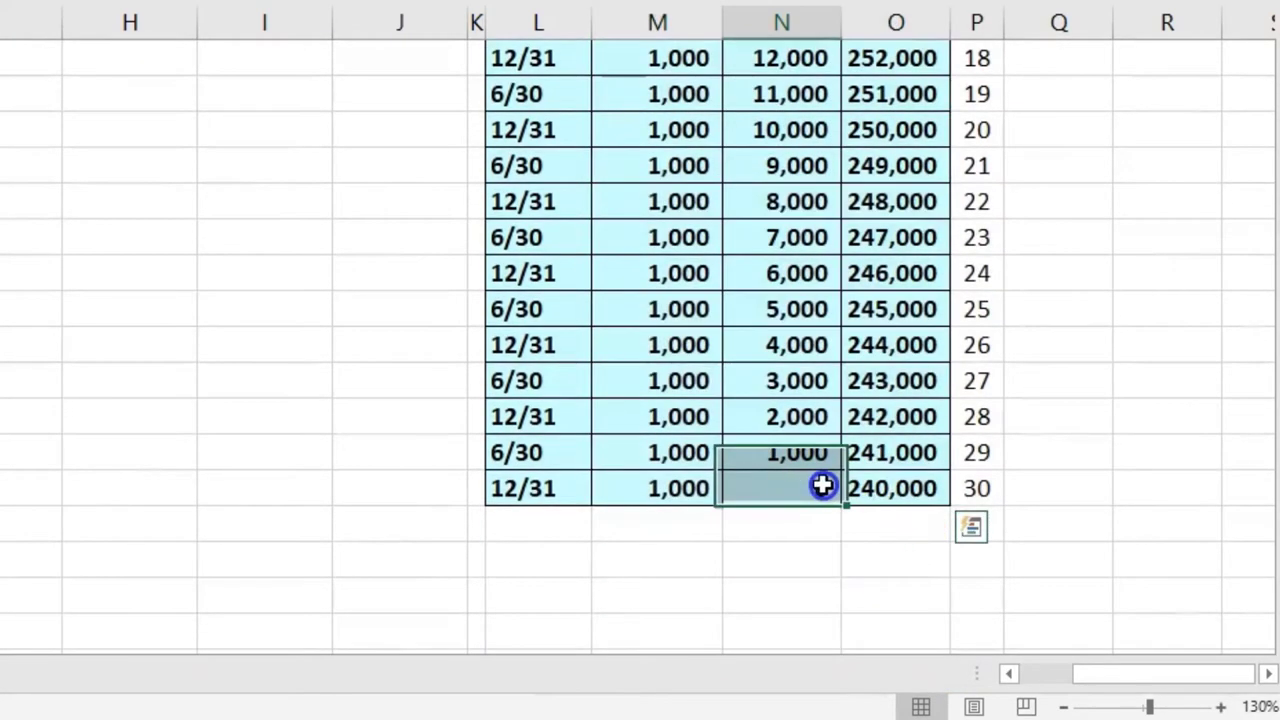
key("Delete")
key("ctrl+z")
left_click(995, 487)
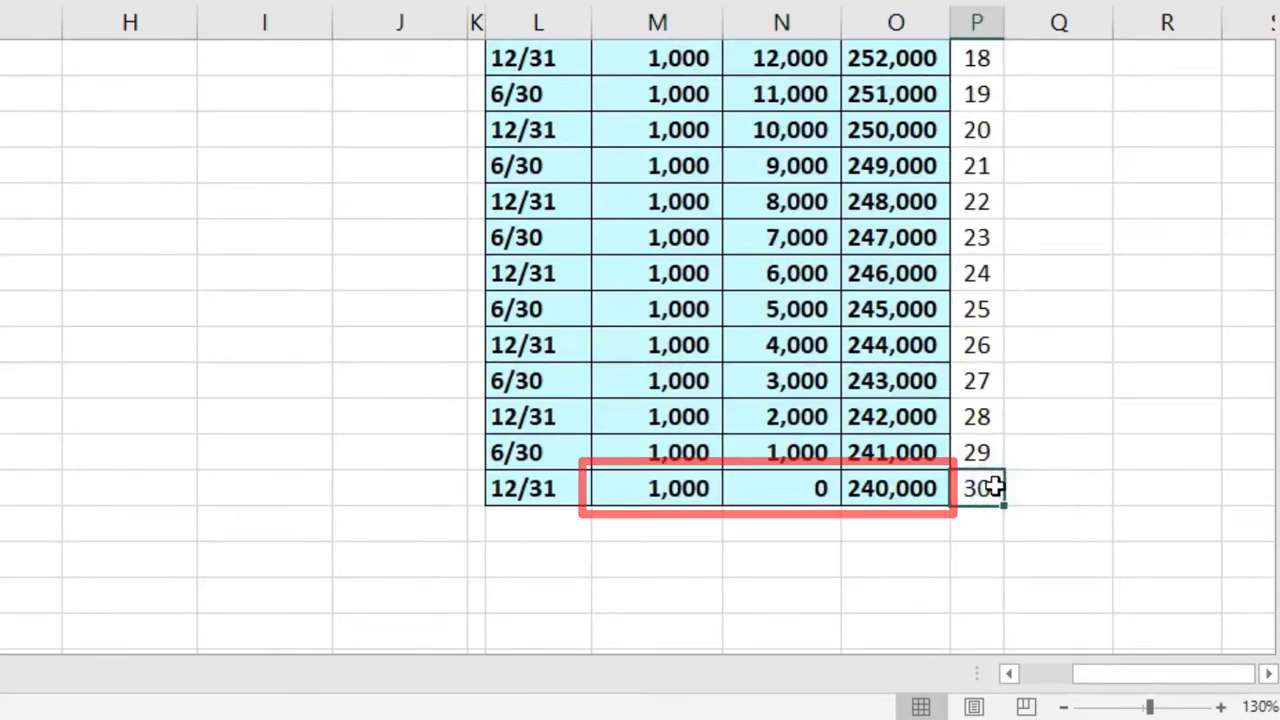
left_click(868, 490)
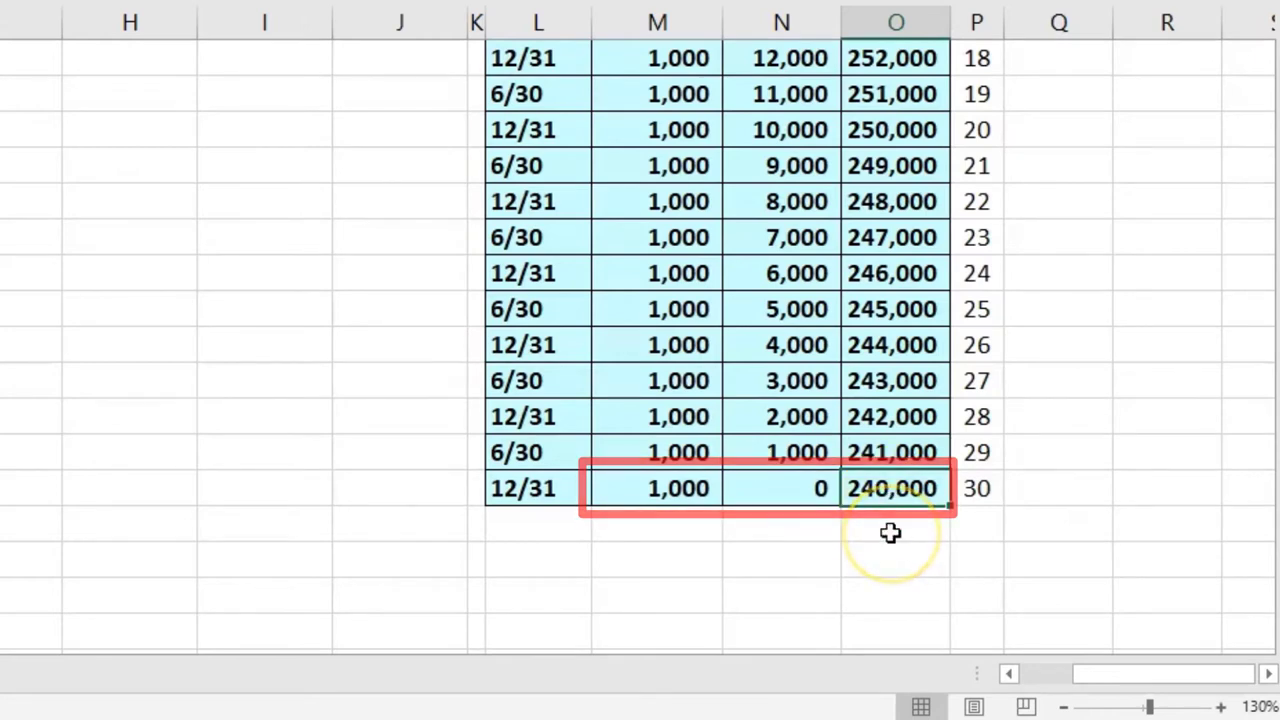
scroll(890, 533, "up", 7)
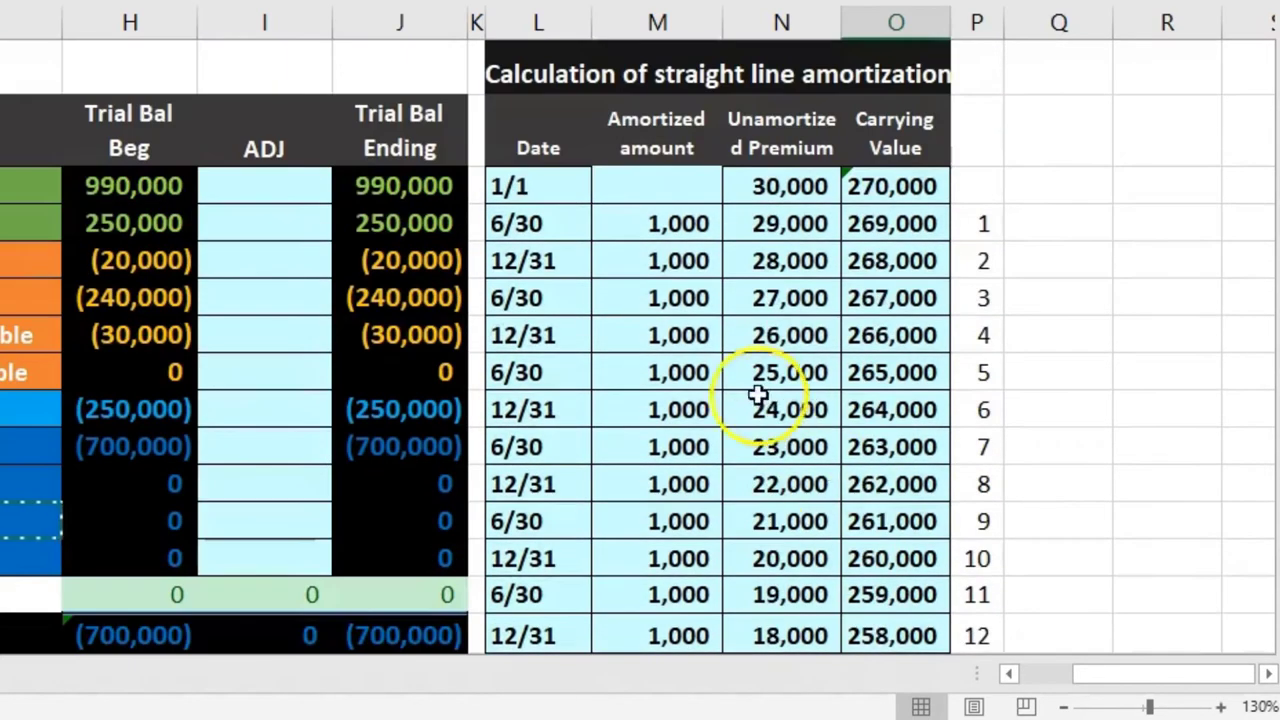
left_click(437, 295)
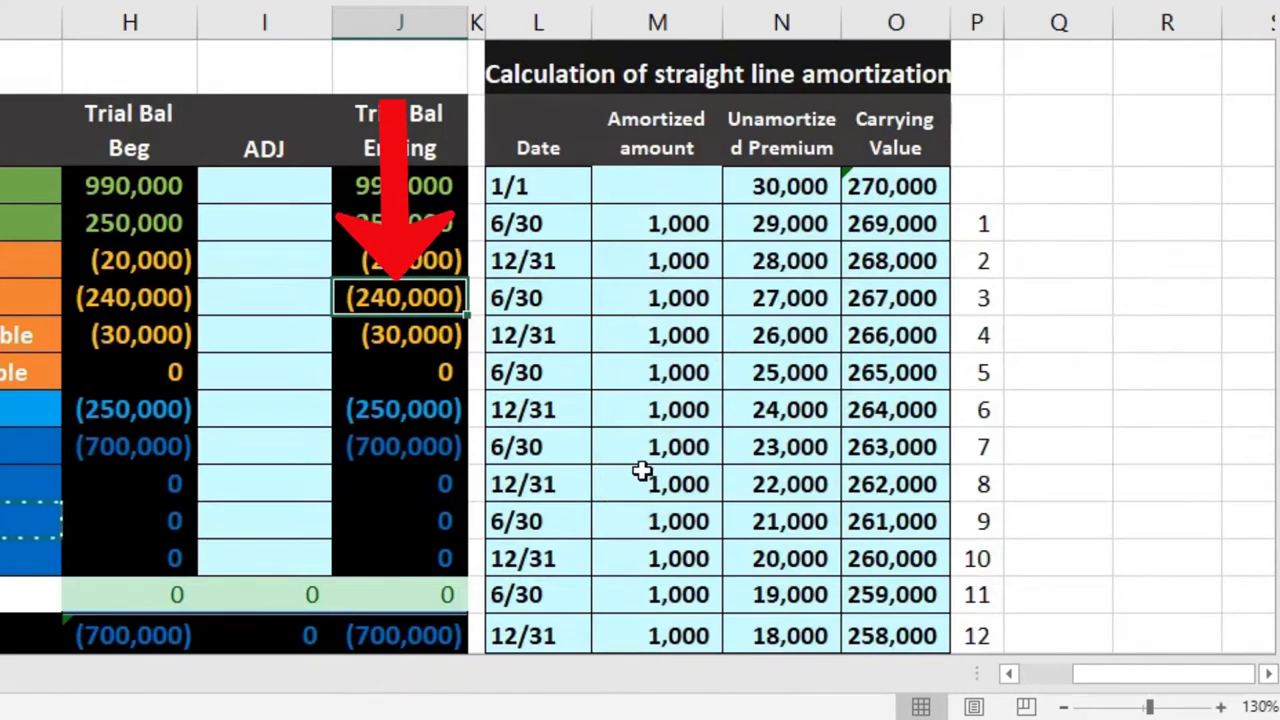
Go through the amortization table's semiannual dates from the first 6/30 to the 12/31 of period 10
left_click(551, 224)
key("Down")
key("Down")
key("Down")
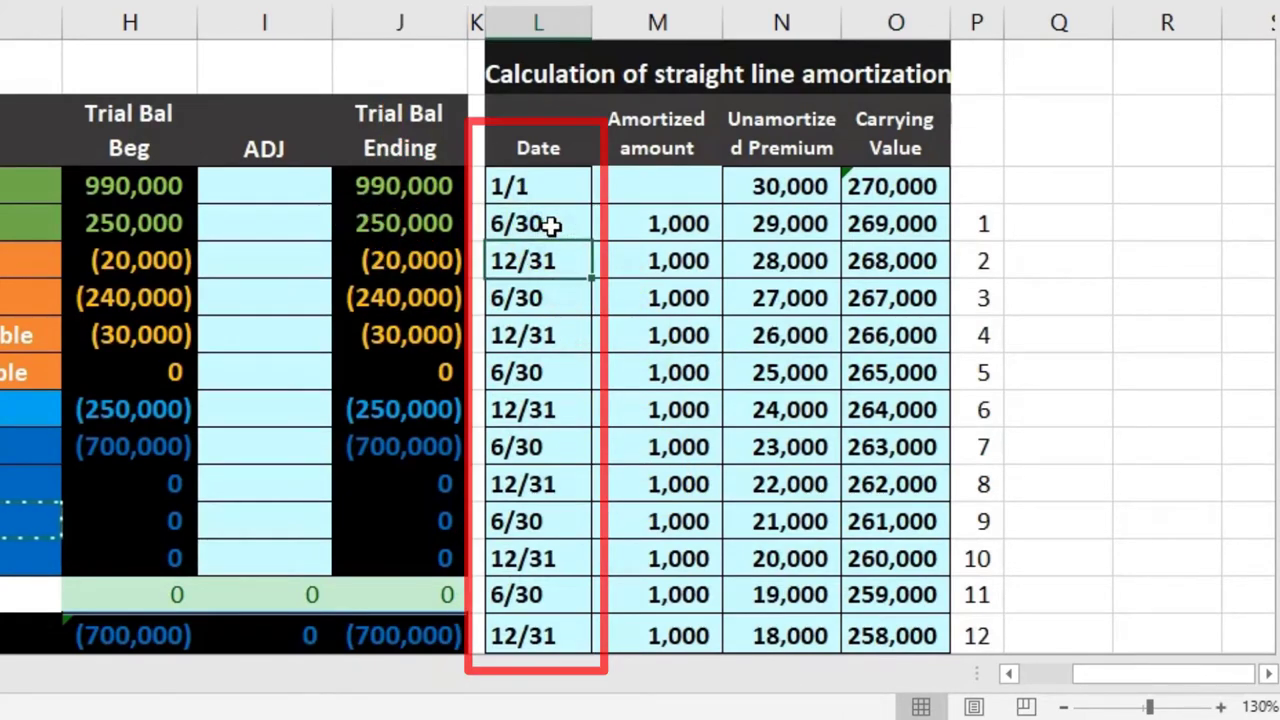
key("Down")
key("Down")
key("Down")
key("Down")
key("Down")
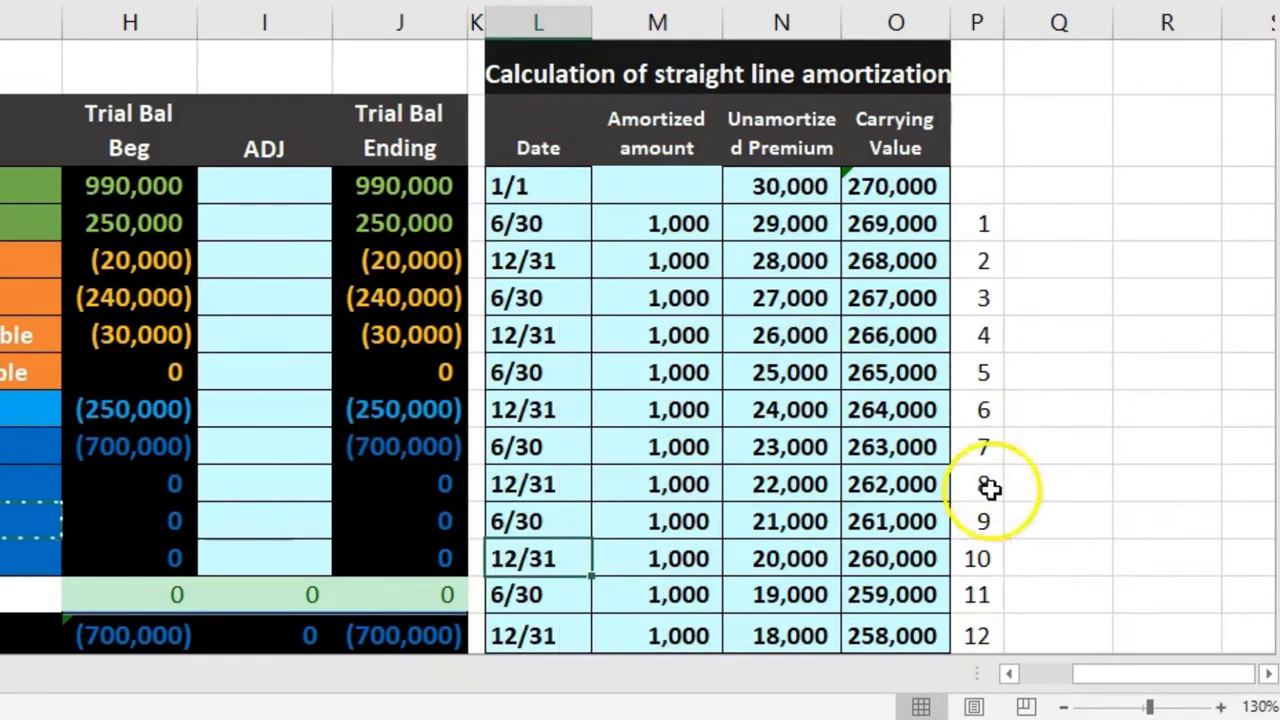
Copy the Cash account name from the trial balance into the second line of the 6/30 journal entry
left_click_drag(1128, 672, 1055, 672)
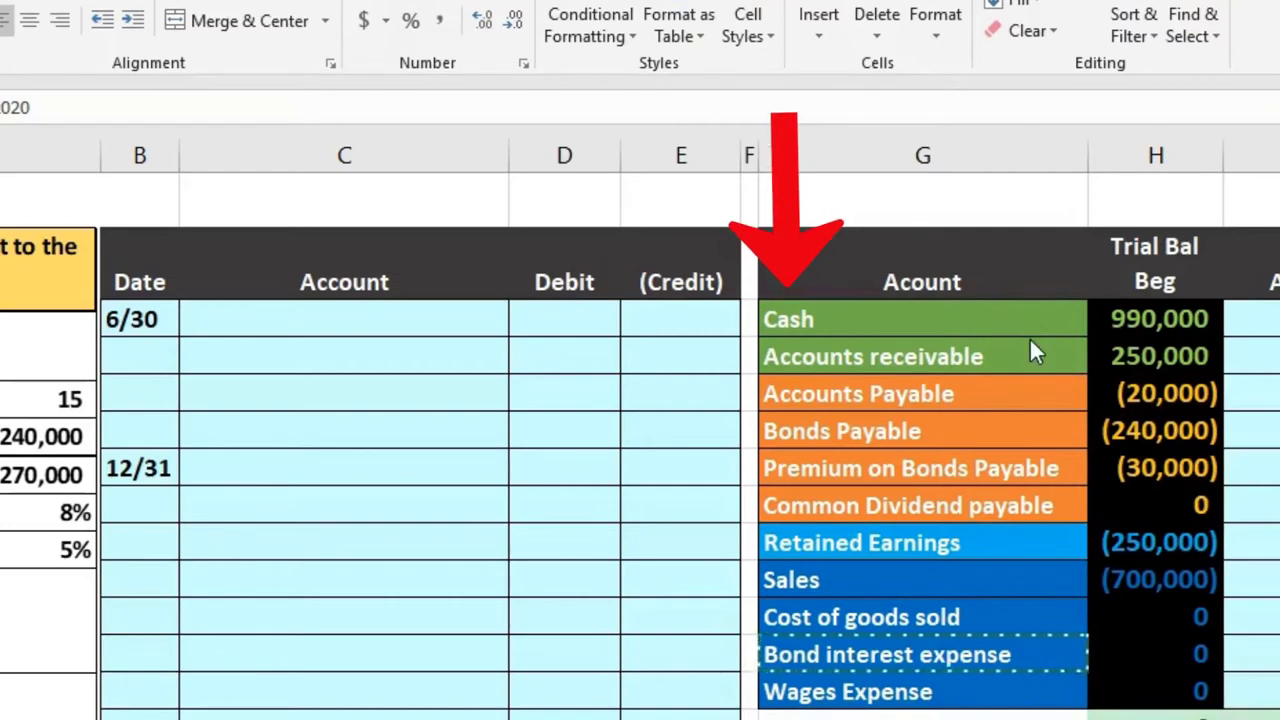
key("XF86Calculator")
left_click(971, 326)
right_click(931, 316)
left_click(949, 368)
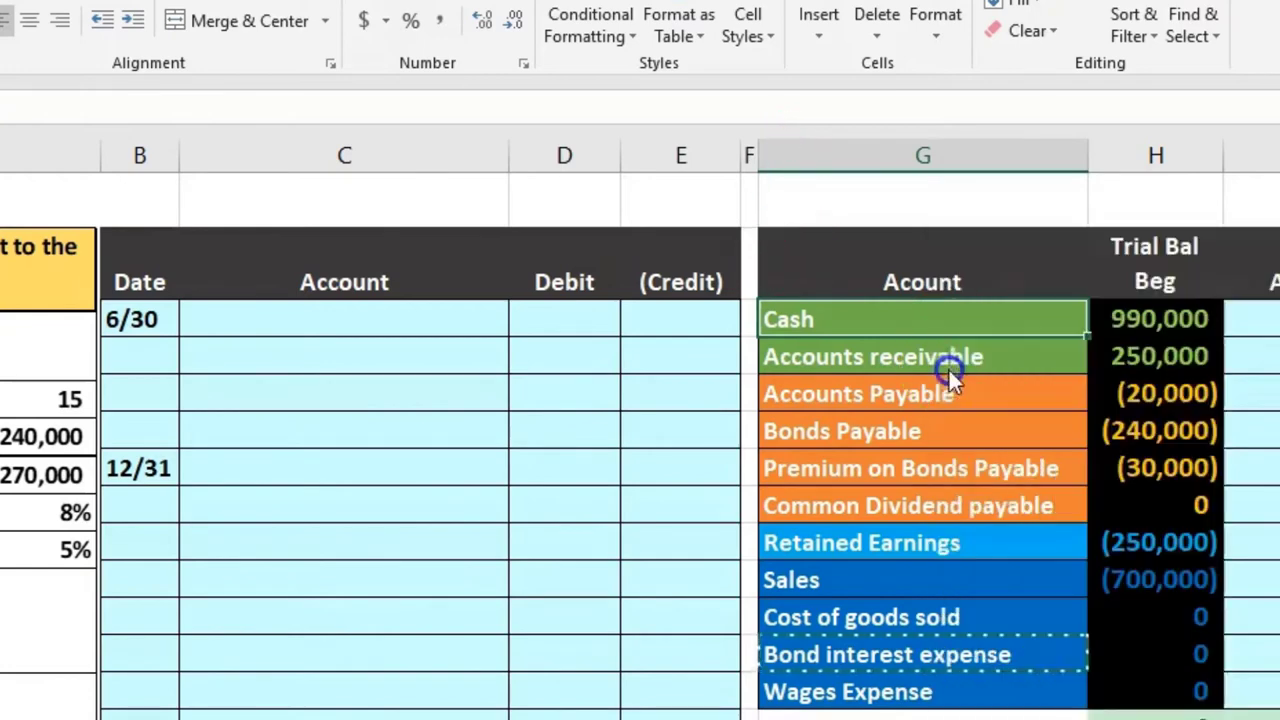
right_click(200, 360)
left_click(305, 482)
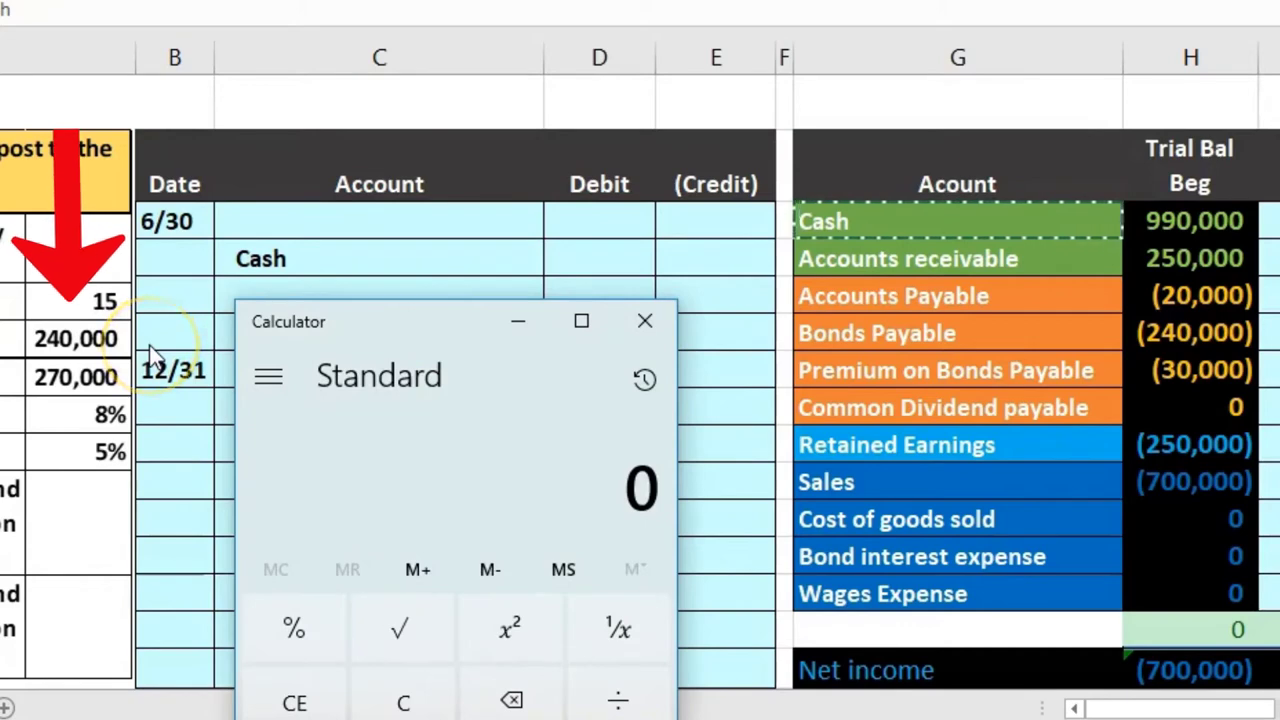
Work out the semiannual interest in Calculator by multiplying 240,000 by 0.08 and dividing the result by 2
type("0000")
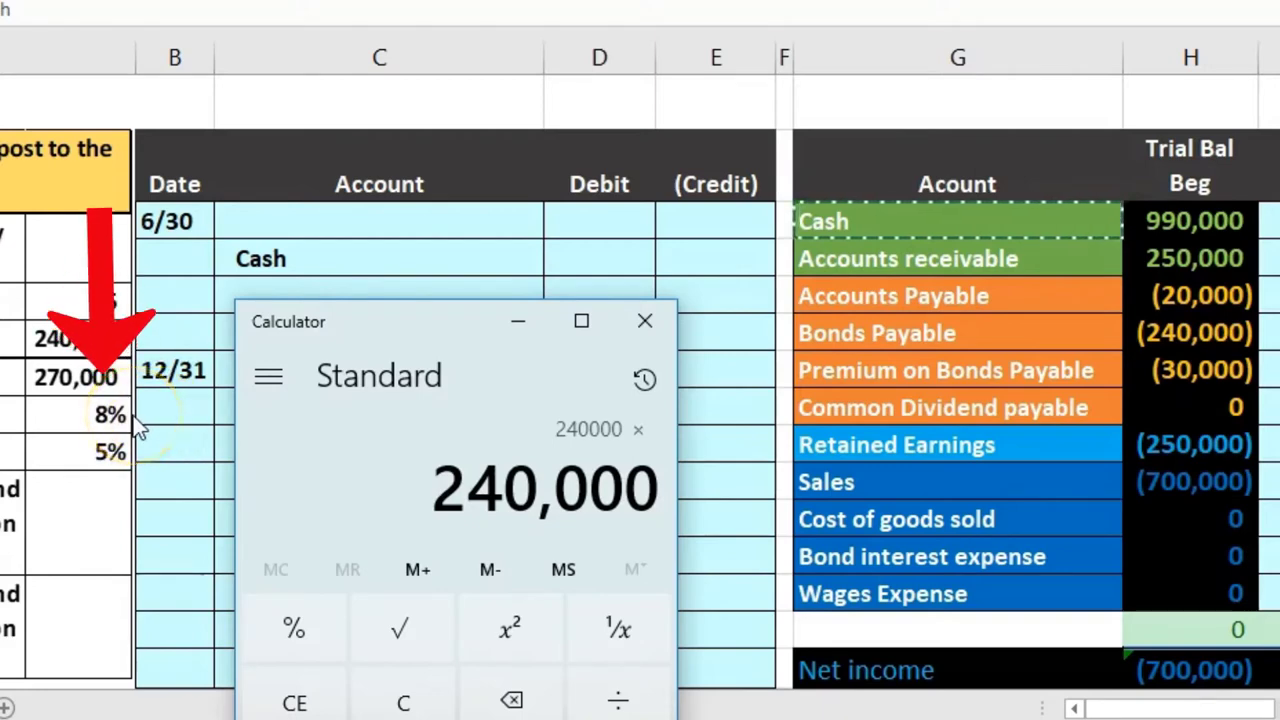
type(".08")
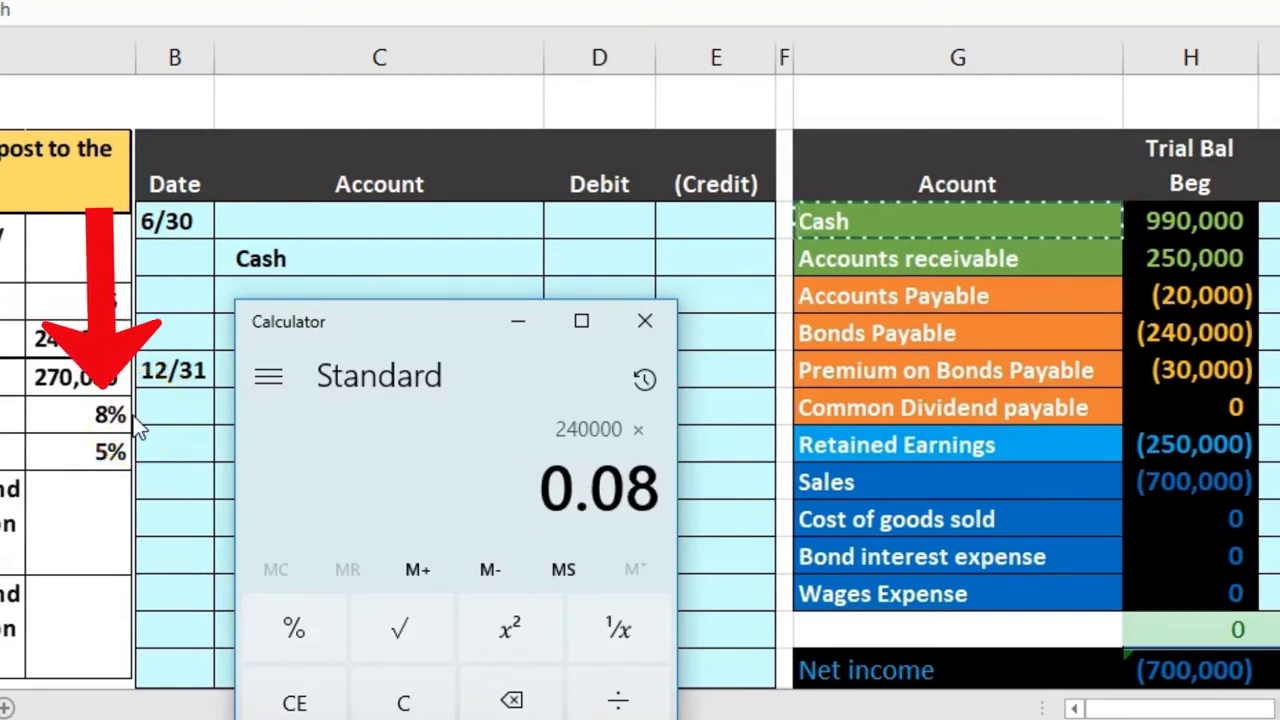
key("Return")
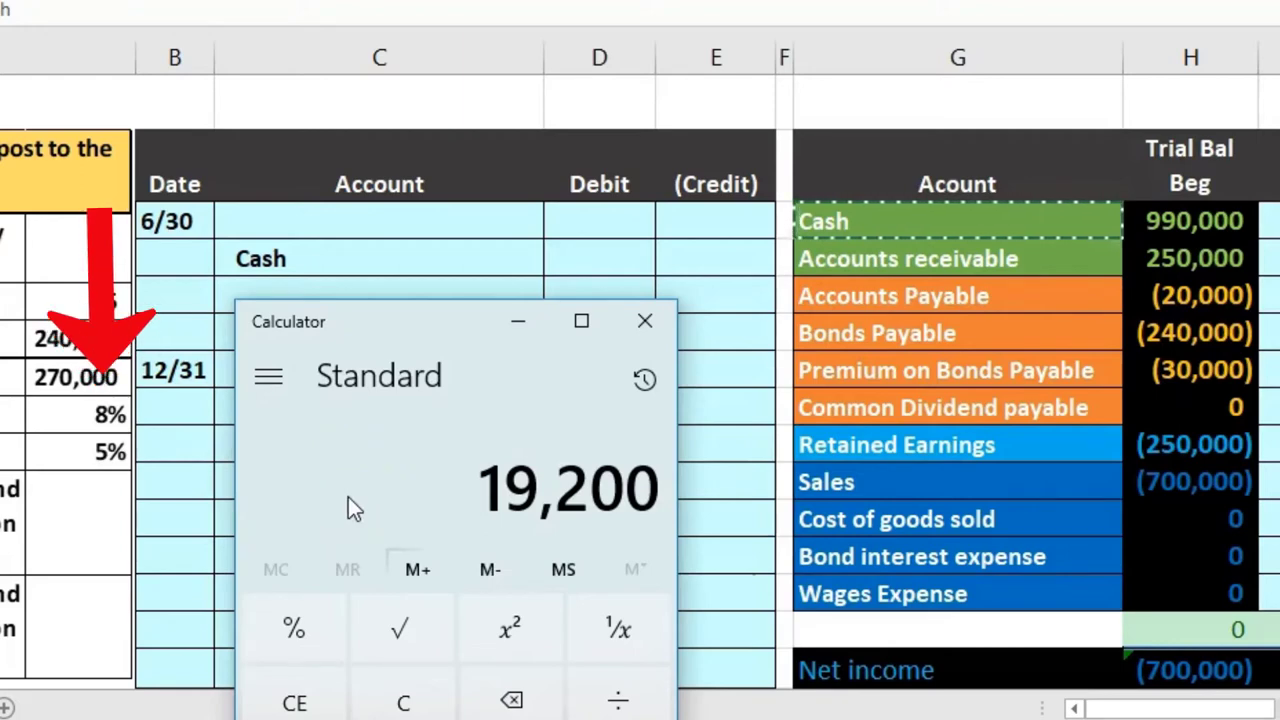
type("/2")
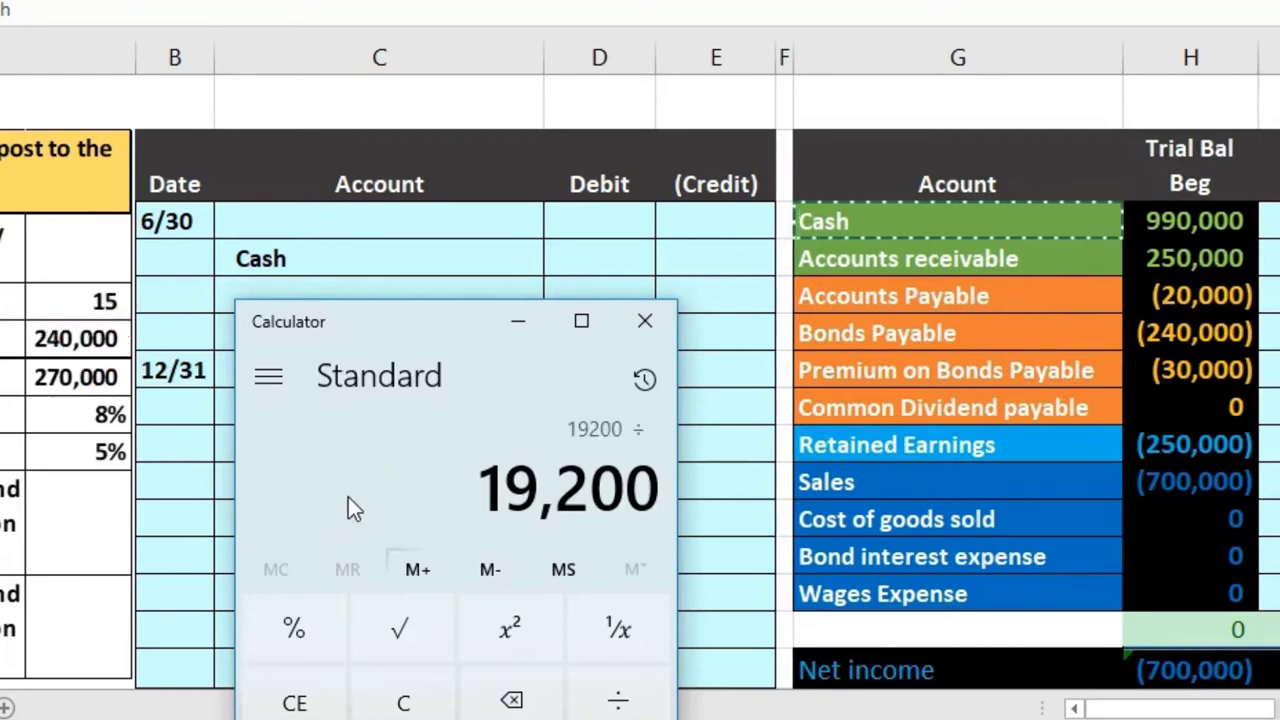
key("Return")
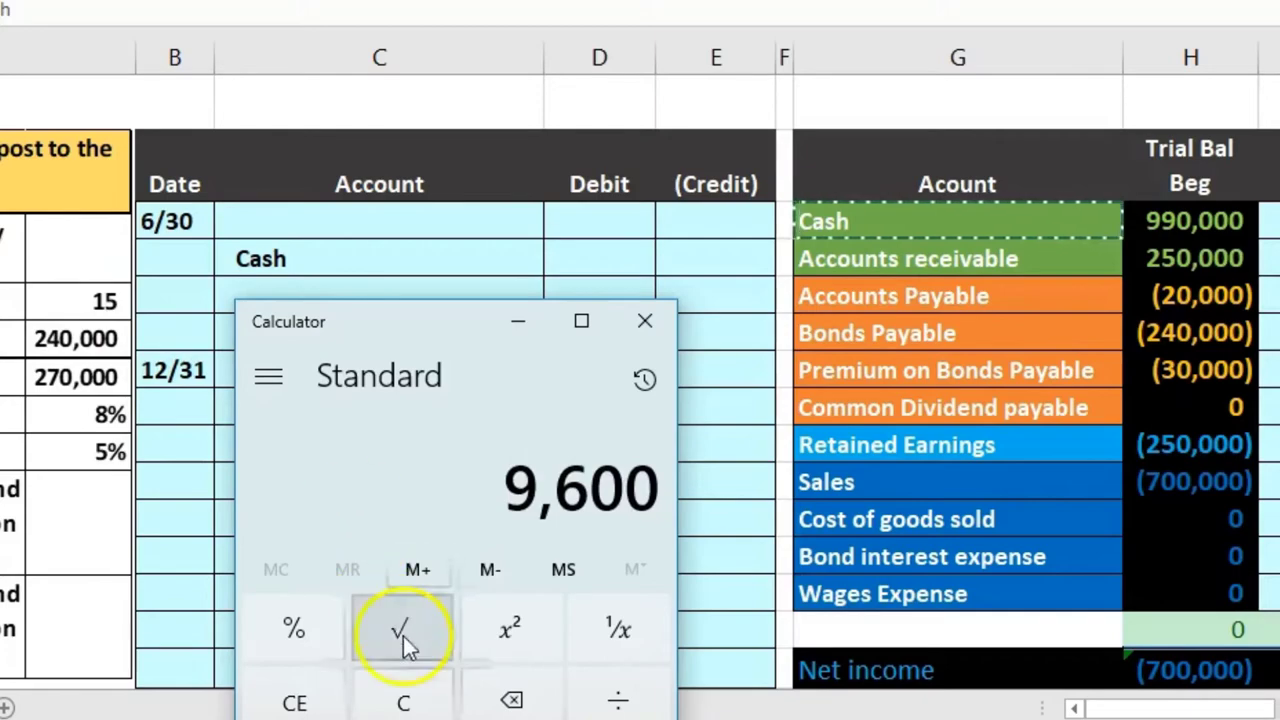
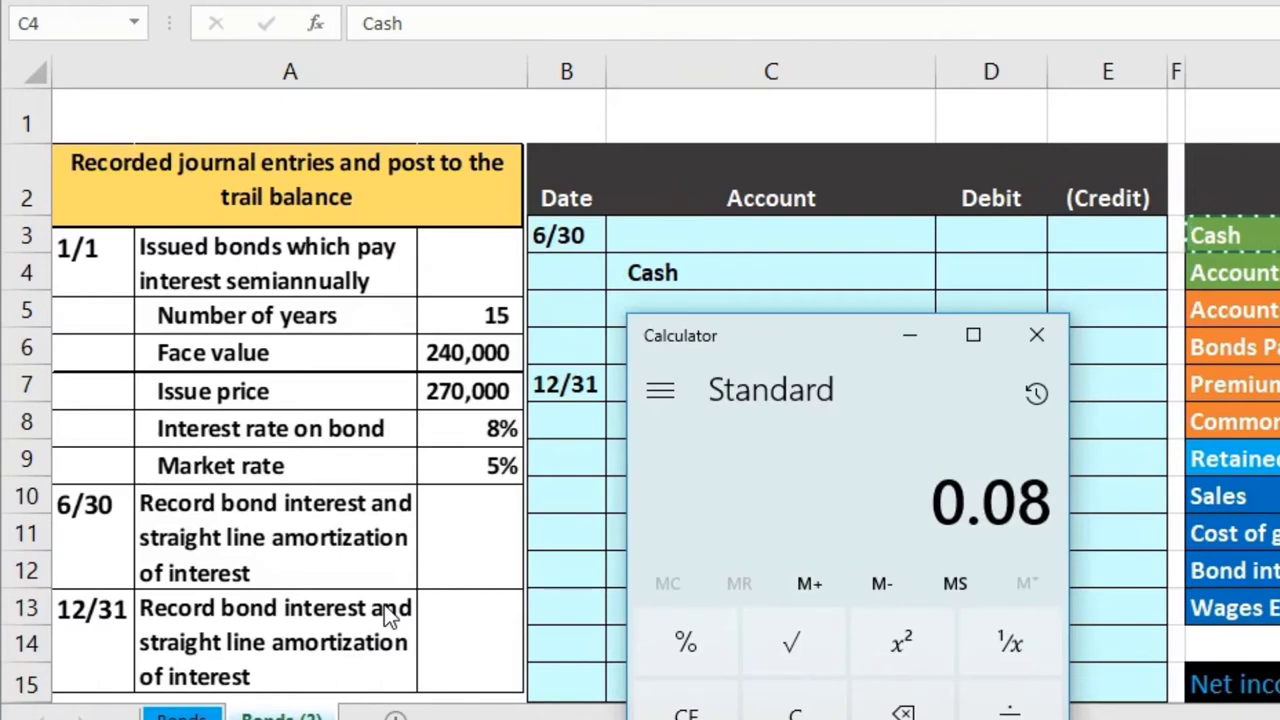
Recompute the semiannual interest by dividing 0.08 by 2 and multiplying by 240,000, and close Calculator
key("slash")
key("2")
key("Return")
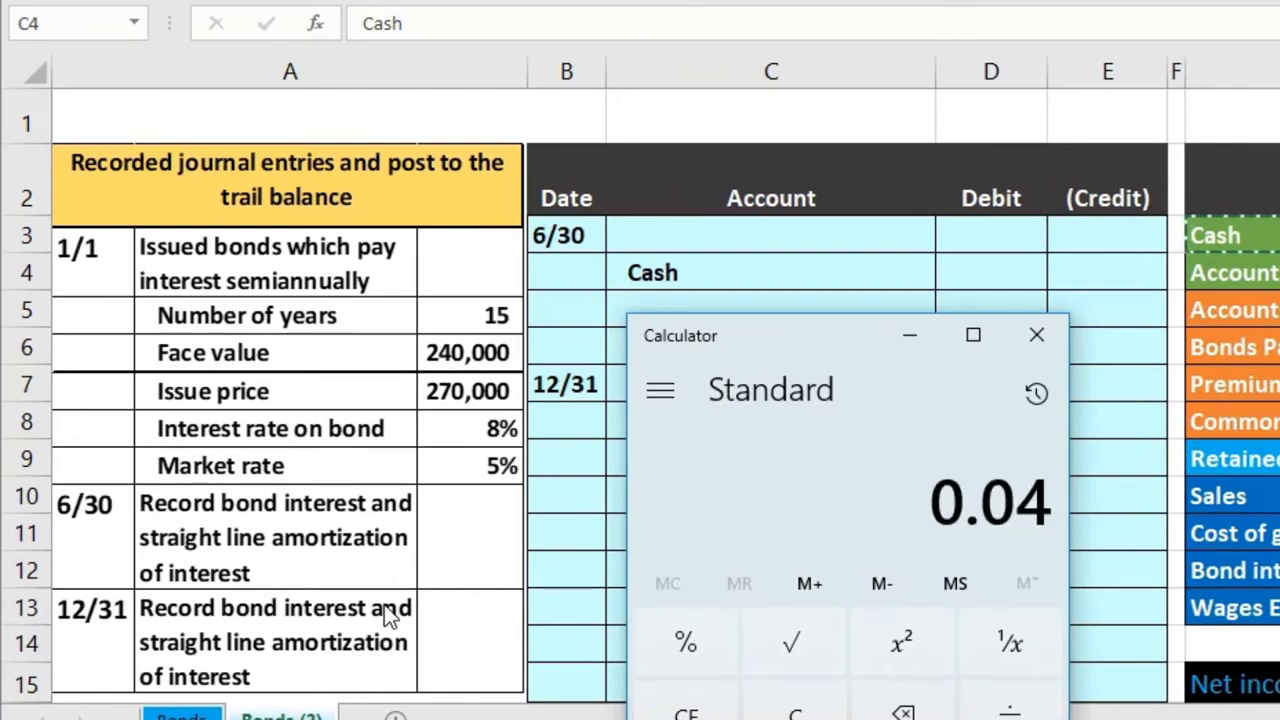
key("slash")
key("asterisk")
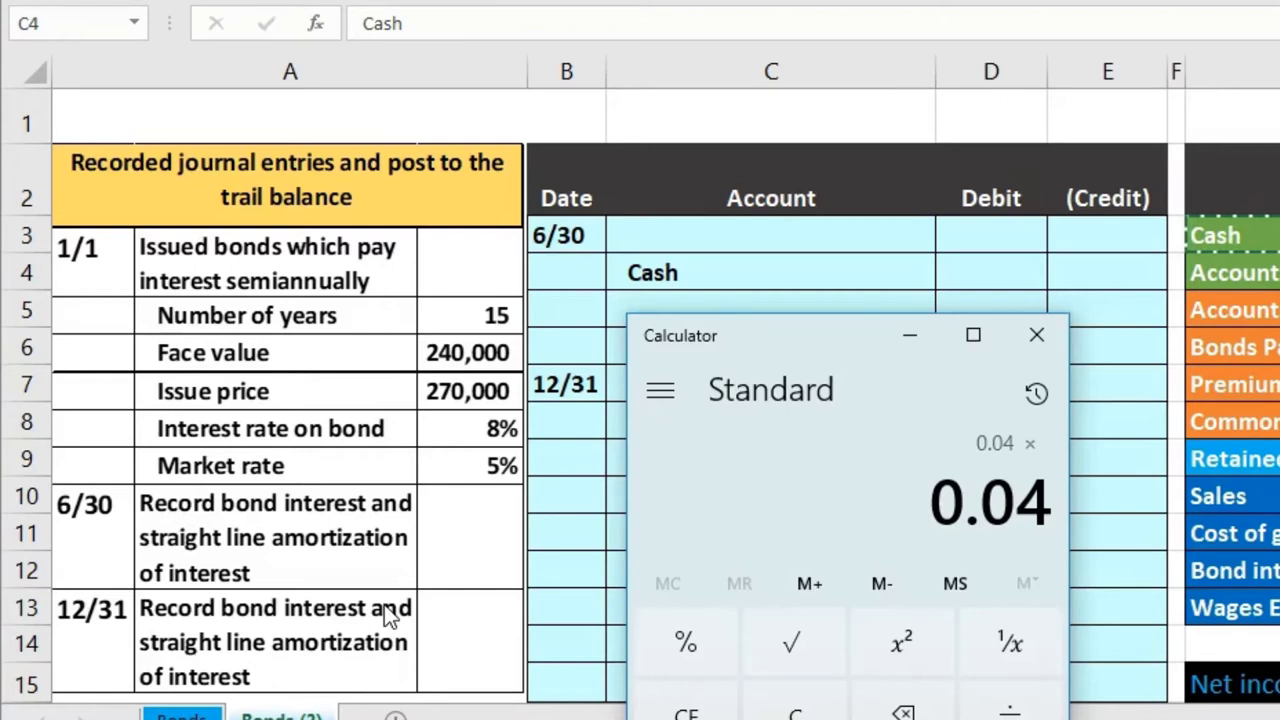
type("240000")
key("Return")
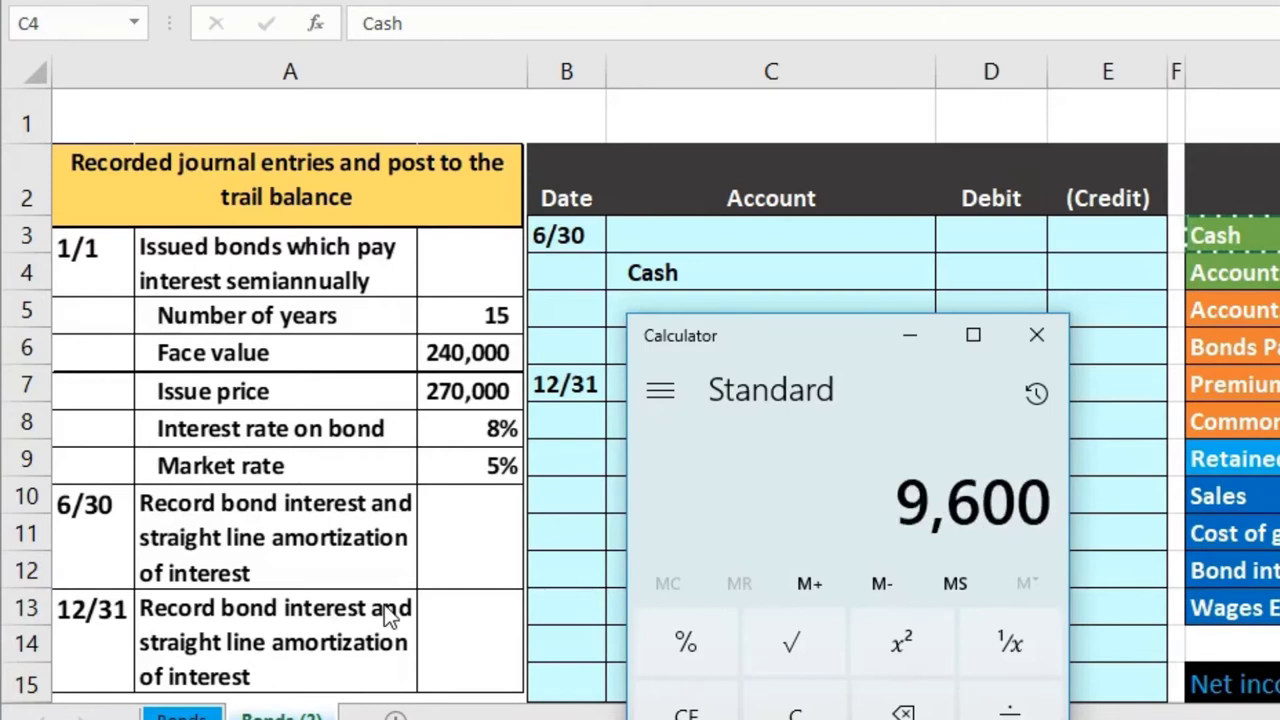
left_click(1055, 340)
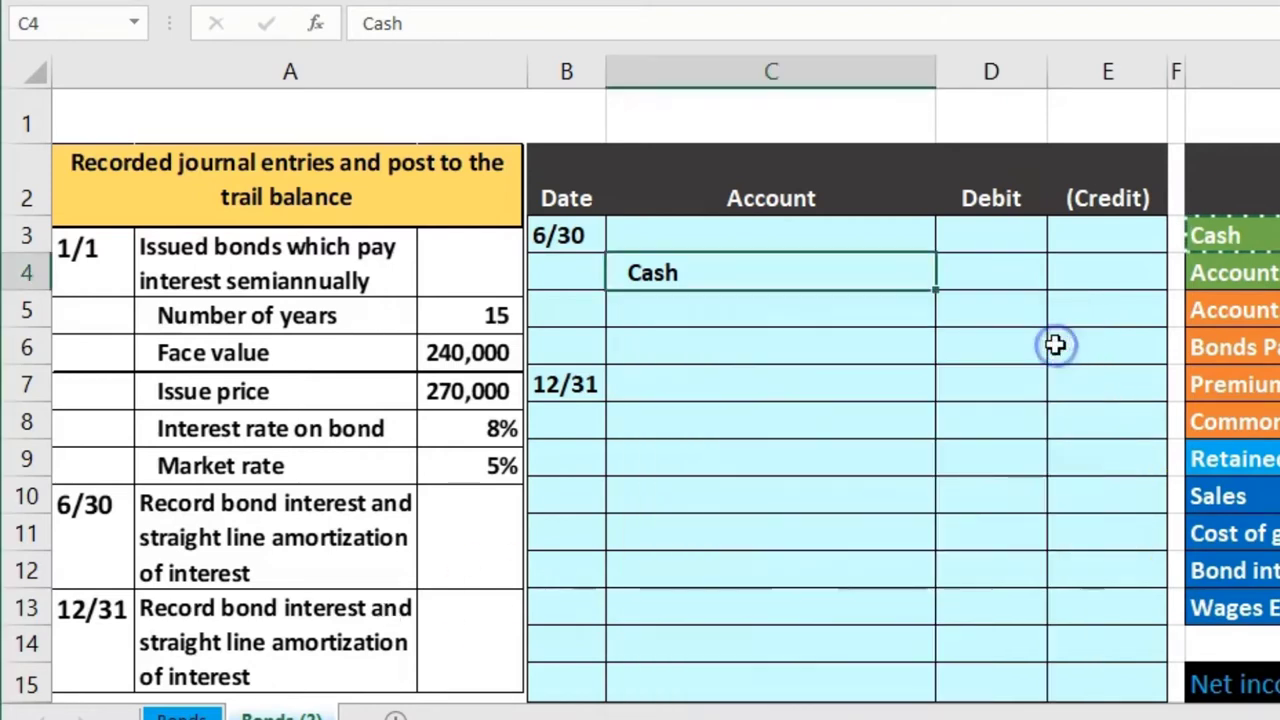
Enter the Cash credit of the 6/30 journal entry as the formula -240000*.08/2
left_click(1087, 277)
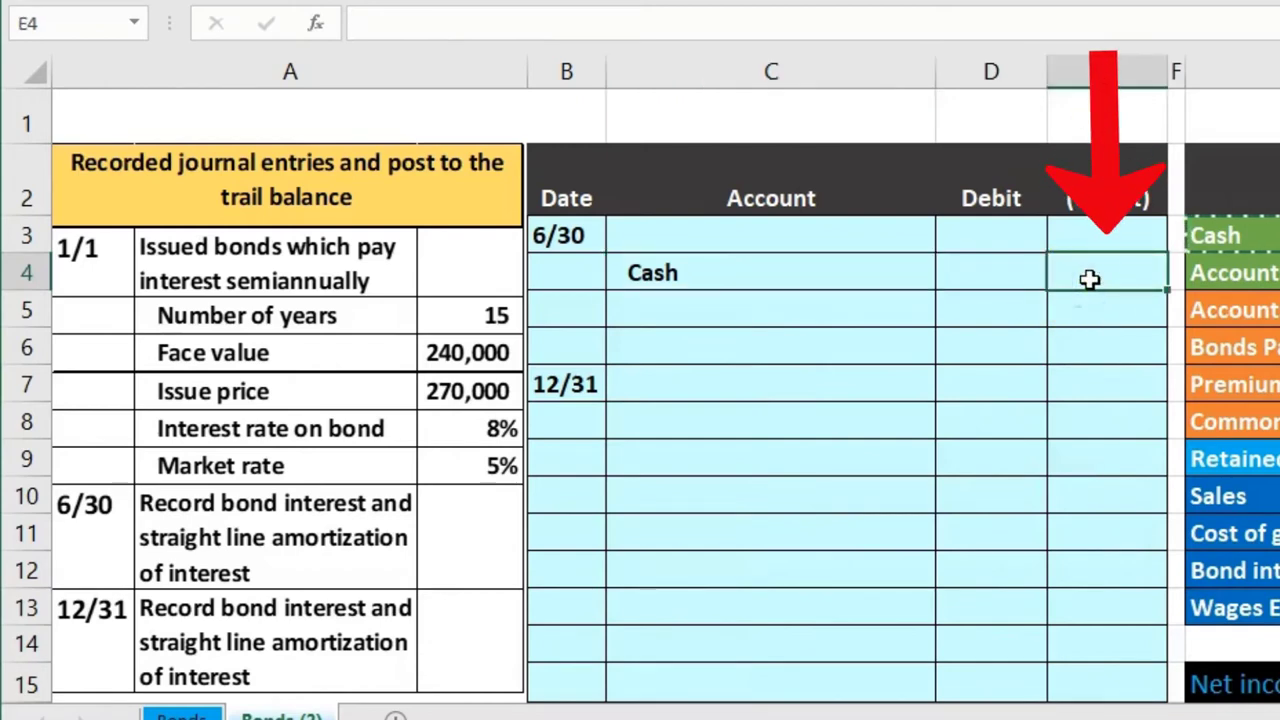
type("-")
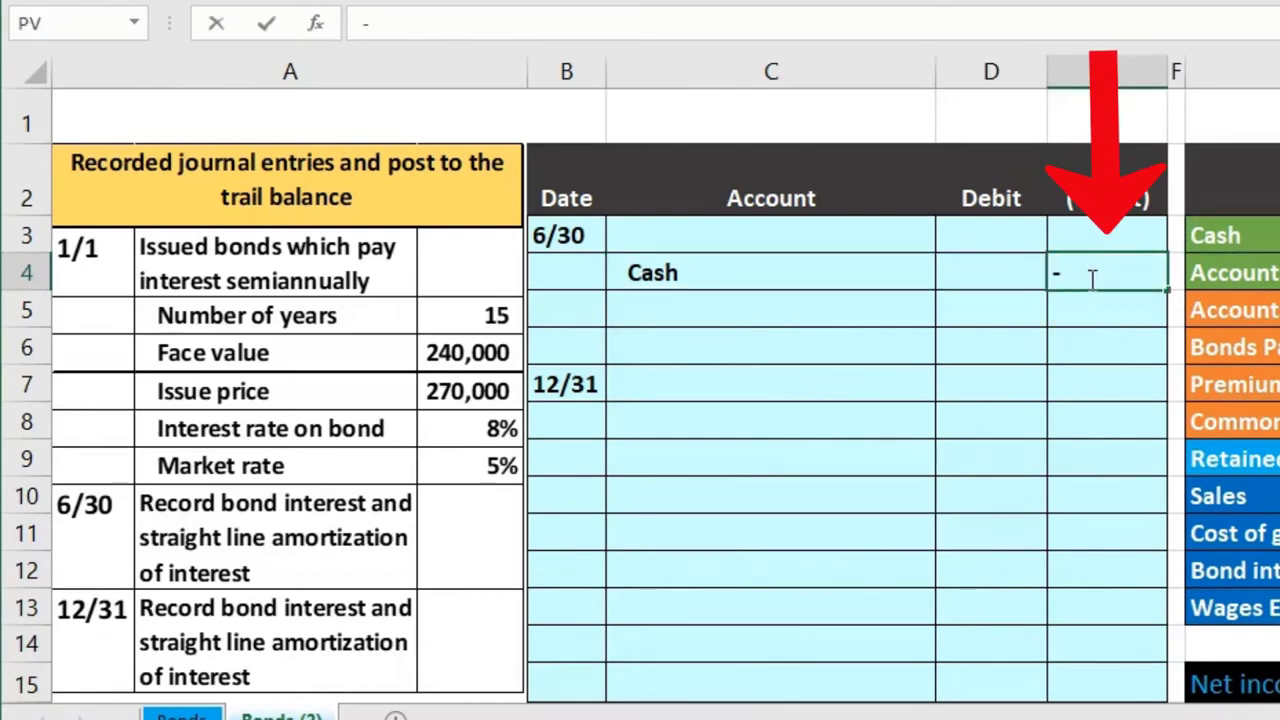
type("240000")
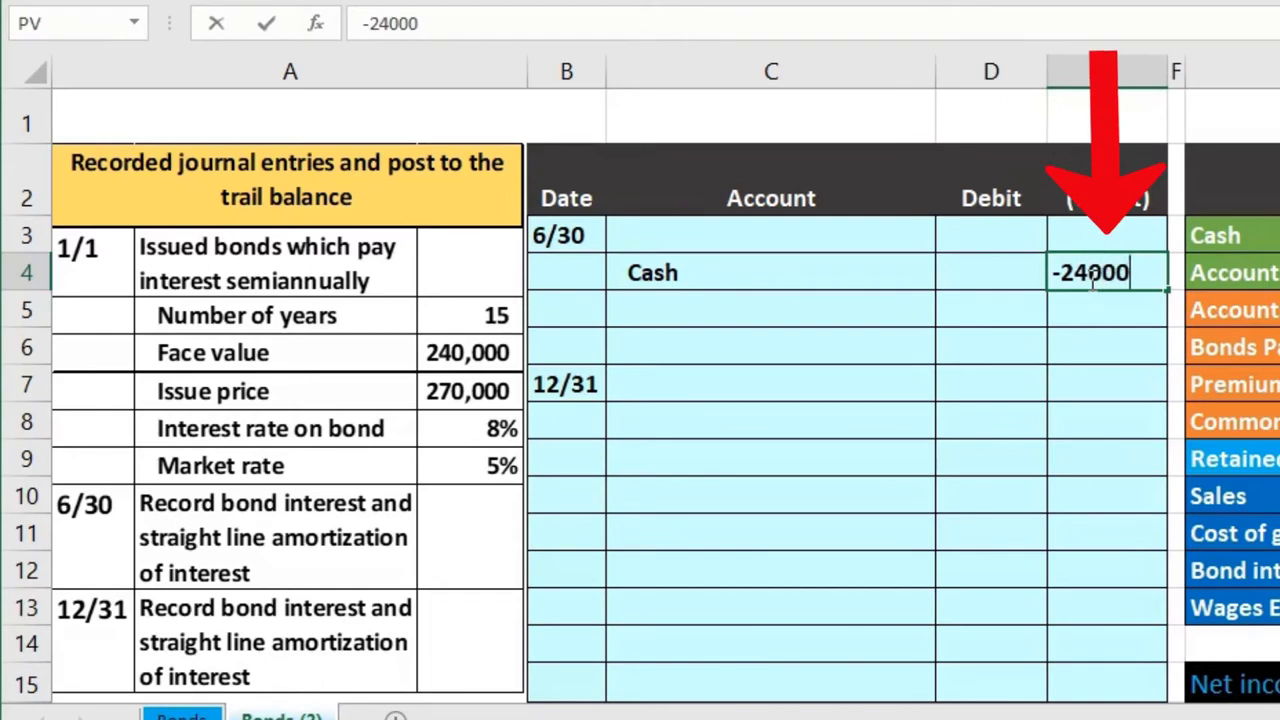
type("0*.08")
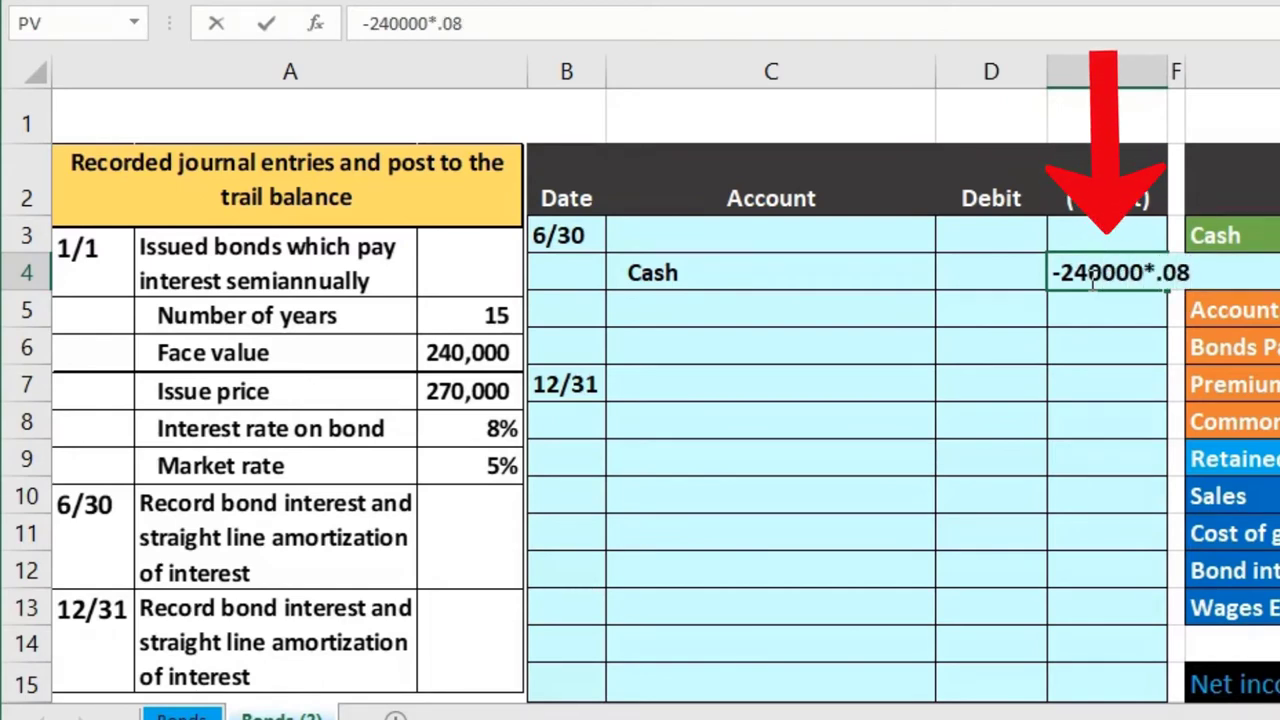
type("/2")
key("Return")
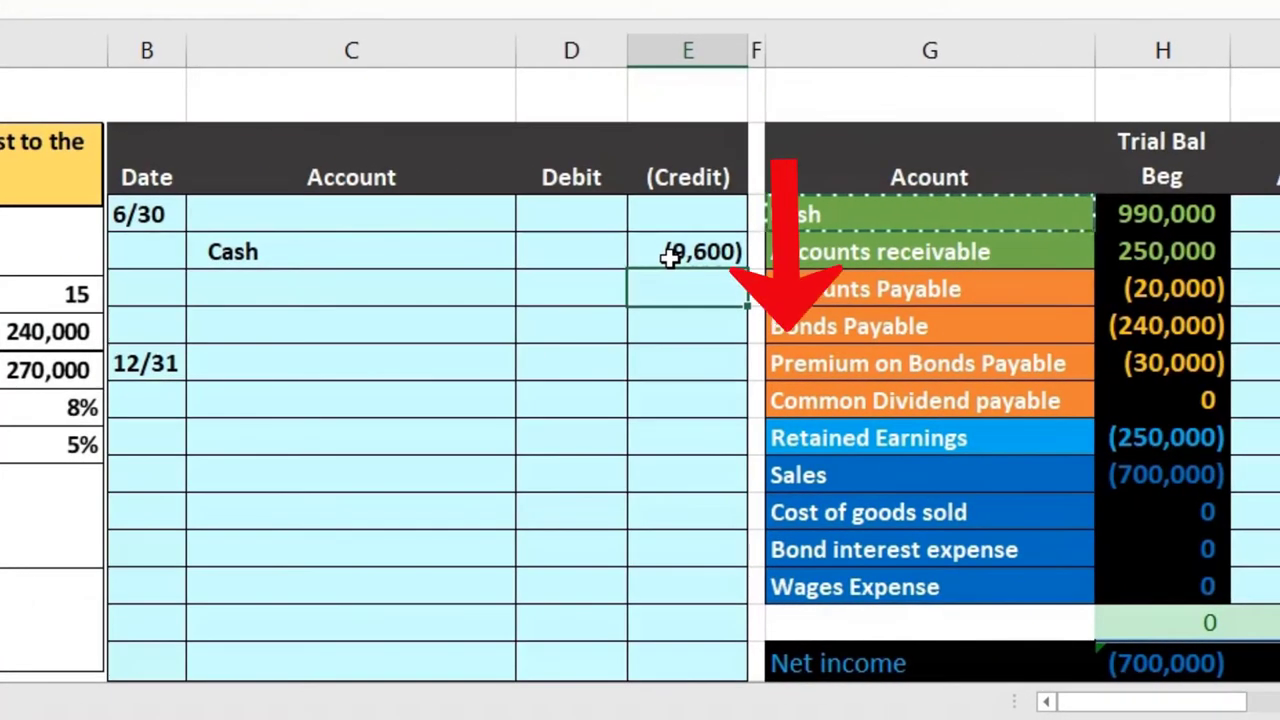
Copy the Premium on Bonds Payable account name from the trial balance into the third line of the 6/30 journal entry as values
left_click(944, 365)
right_click(951, 366)
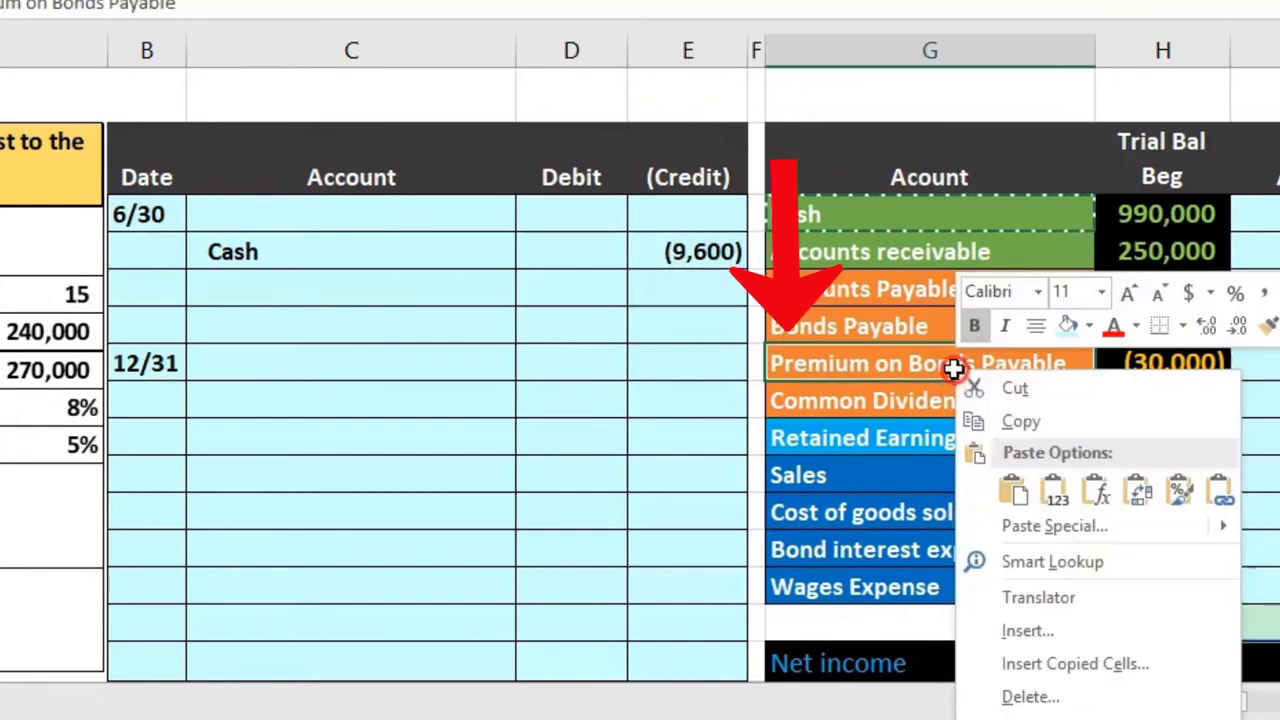
left_click(985, 412)
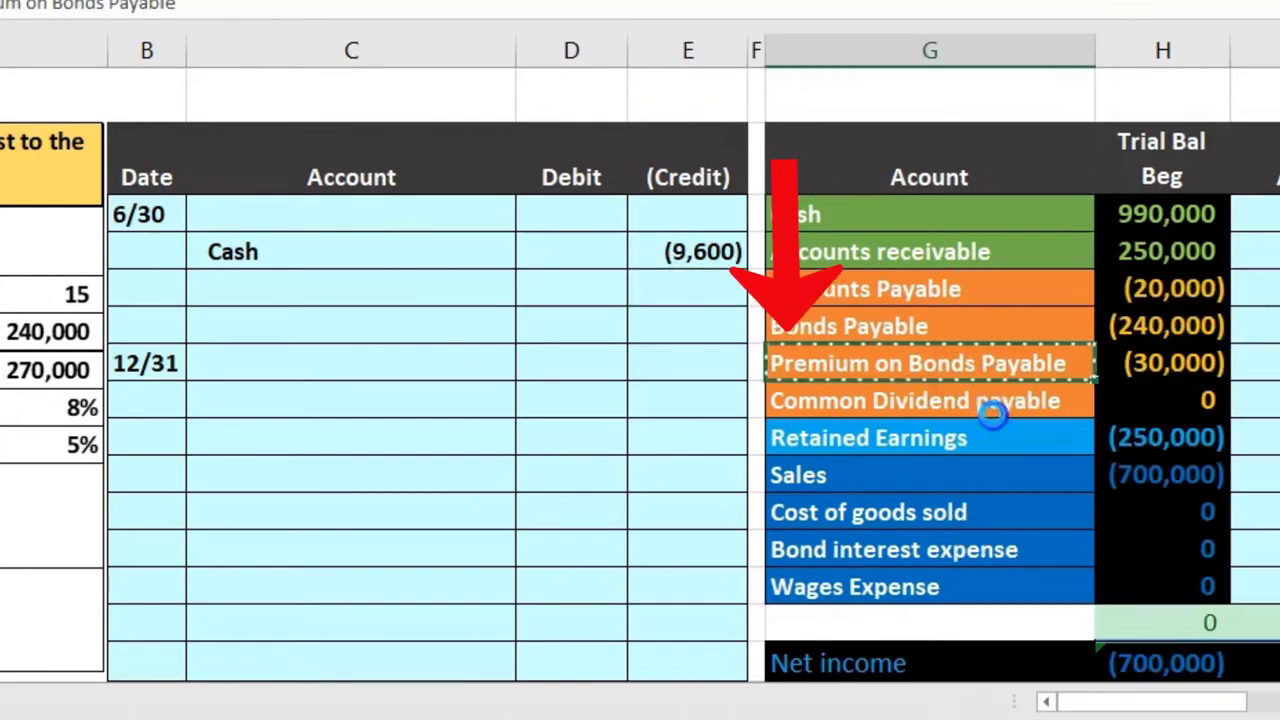
left_click(371, 296)
right_click(372, 296)
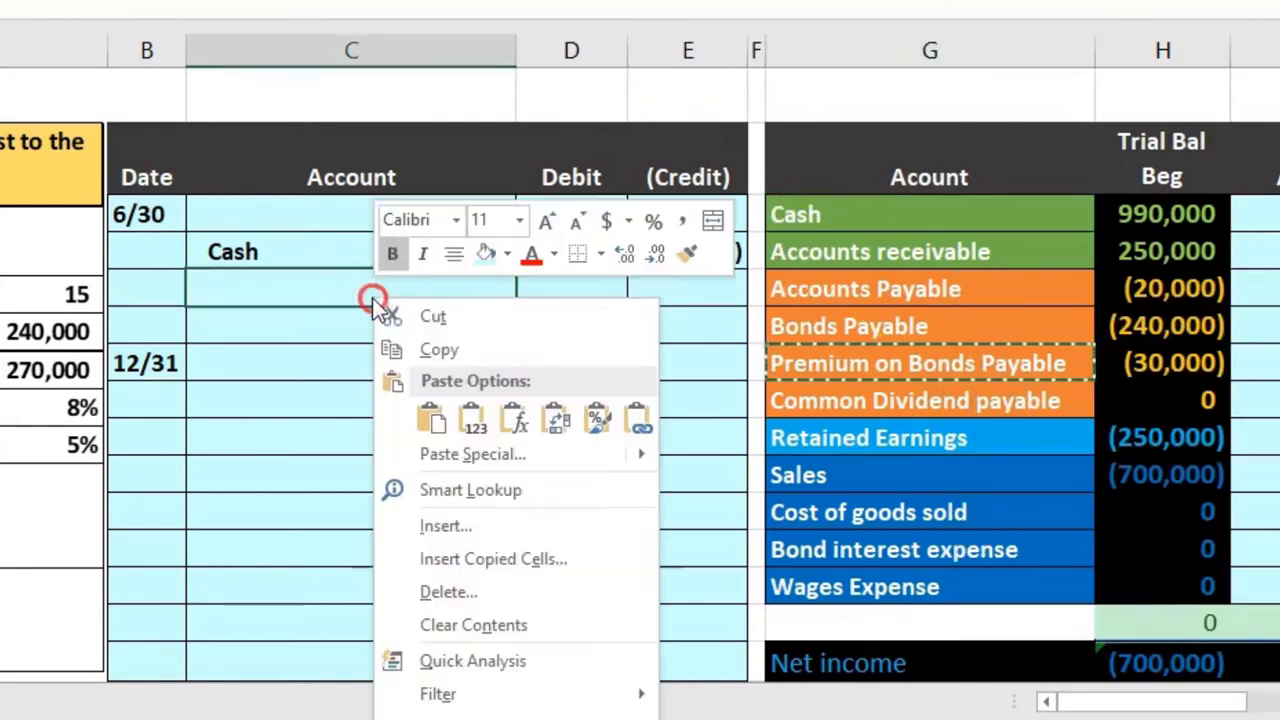
left_click(468, 414)
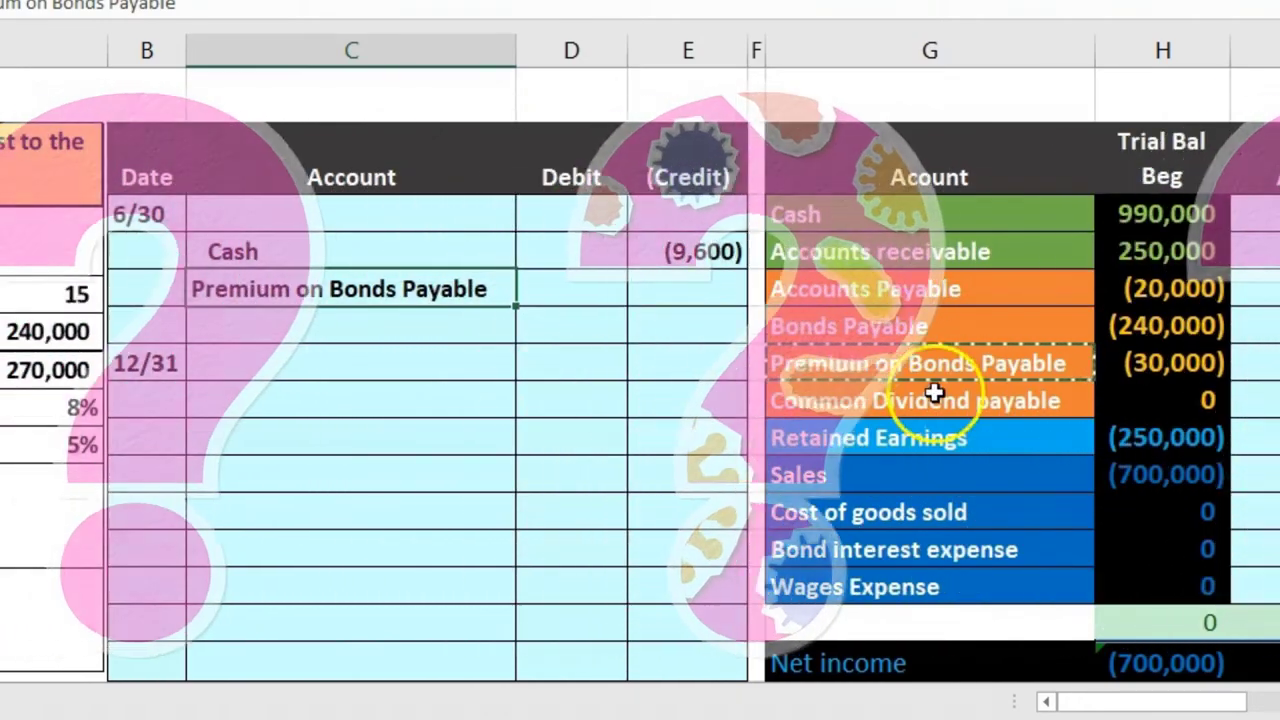
Examine the beginning trial balance amounts of Bonds Payable and Premium on Bonds Payable, separately and together
left_click(1175, 363)
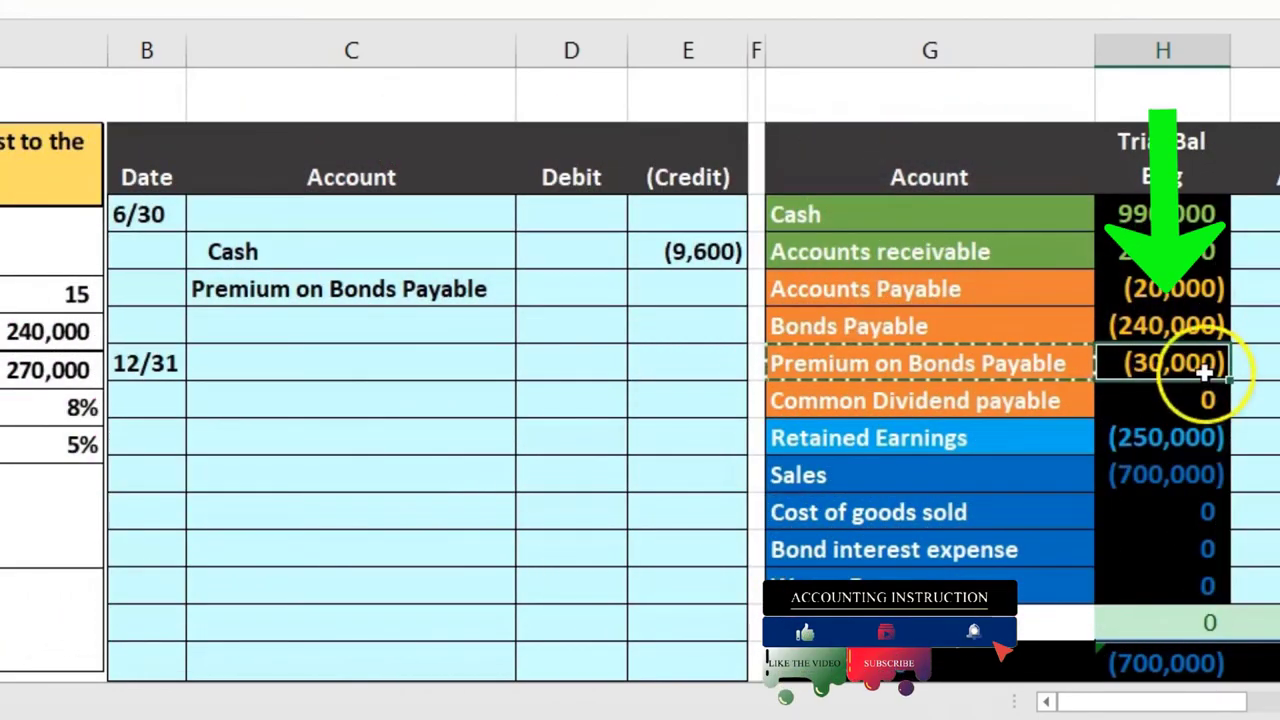
left_click(1166, 326)
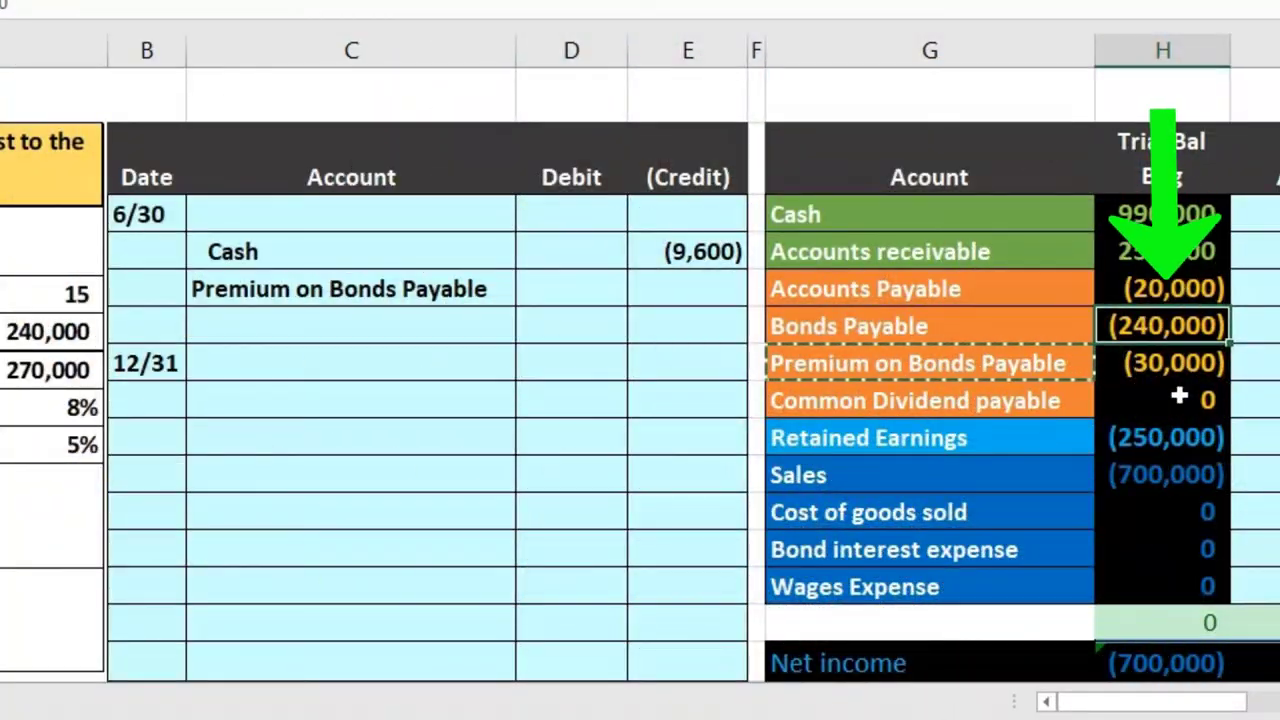
left_click(1178, 375)
left_click(1168, 347)
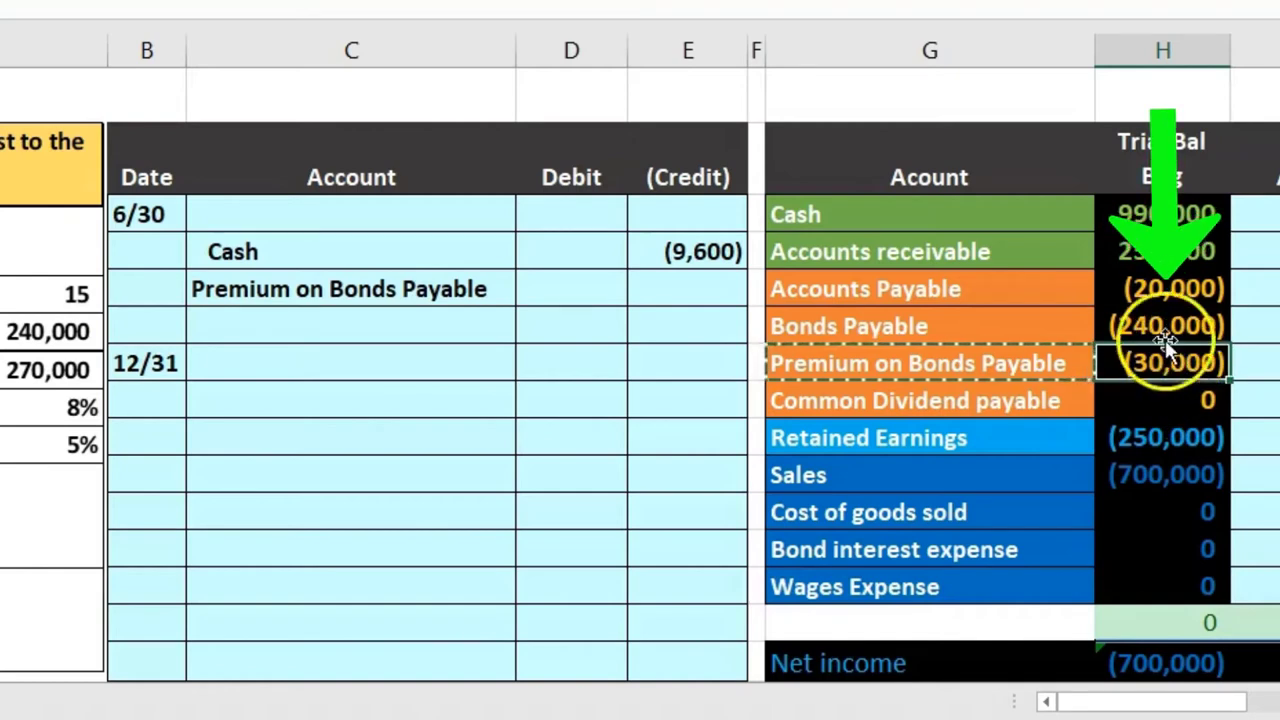
left_click_drag(1143, 323, 1163, 363)
key("ctrl+v")
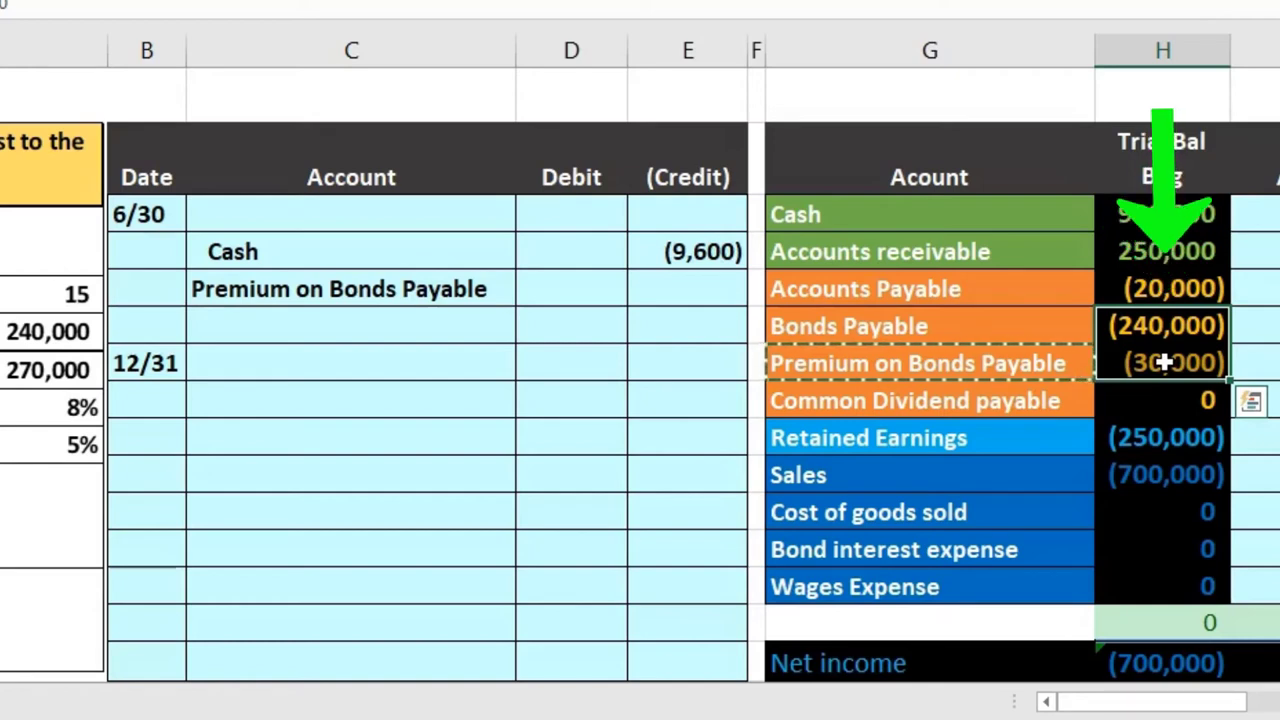
left_click(1163, 320)
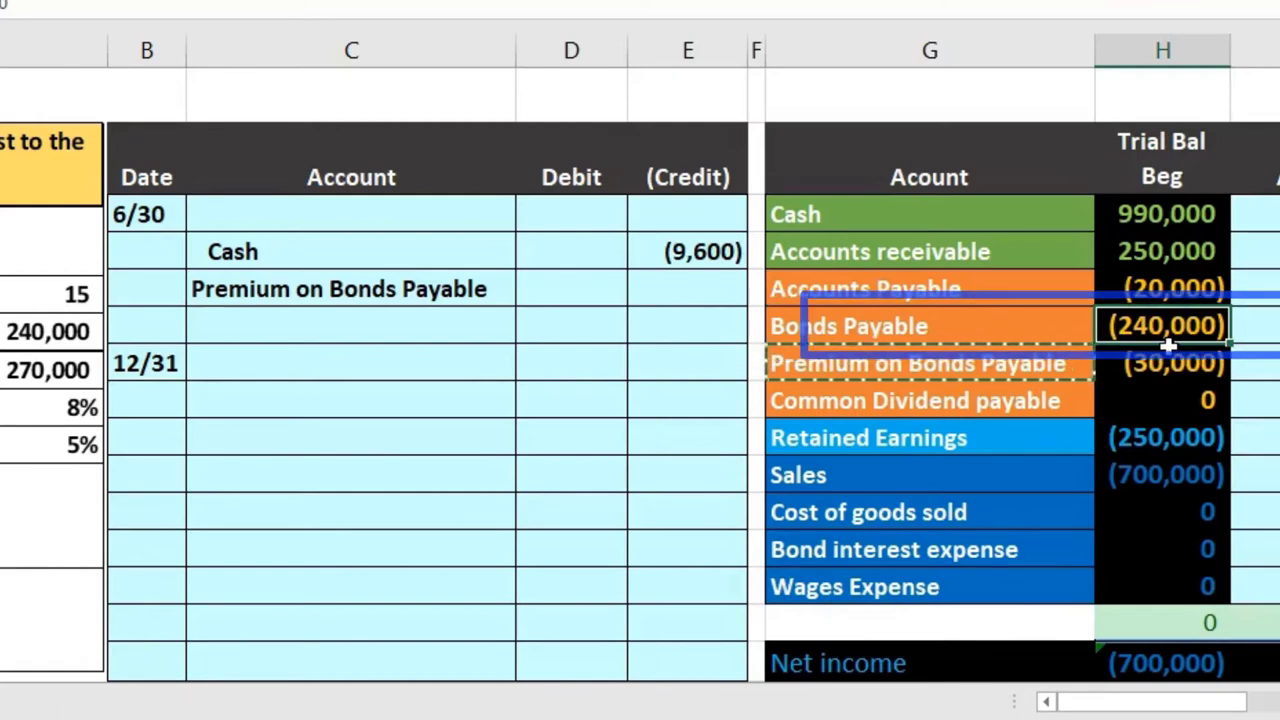
left_click(1160, 364)
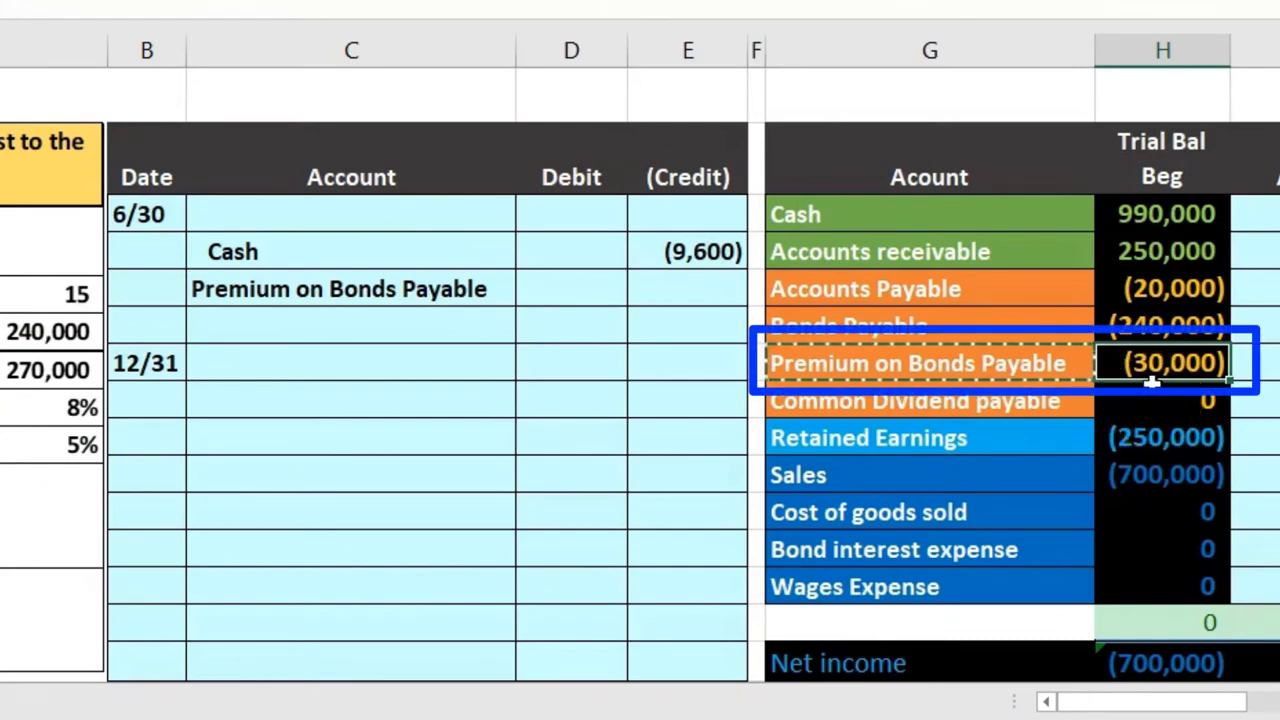
Link the Premium on Bonds Payable debit in the 6/30 entry to the first 6/30 amortized amount with =M4
left_click(608, 285)
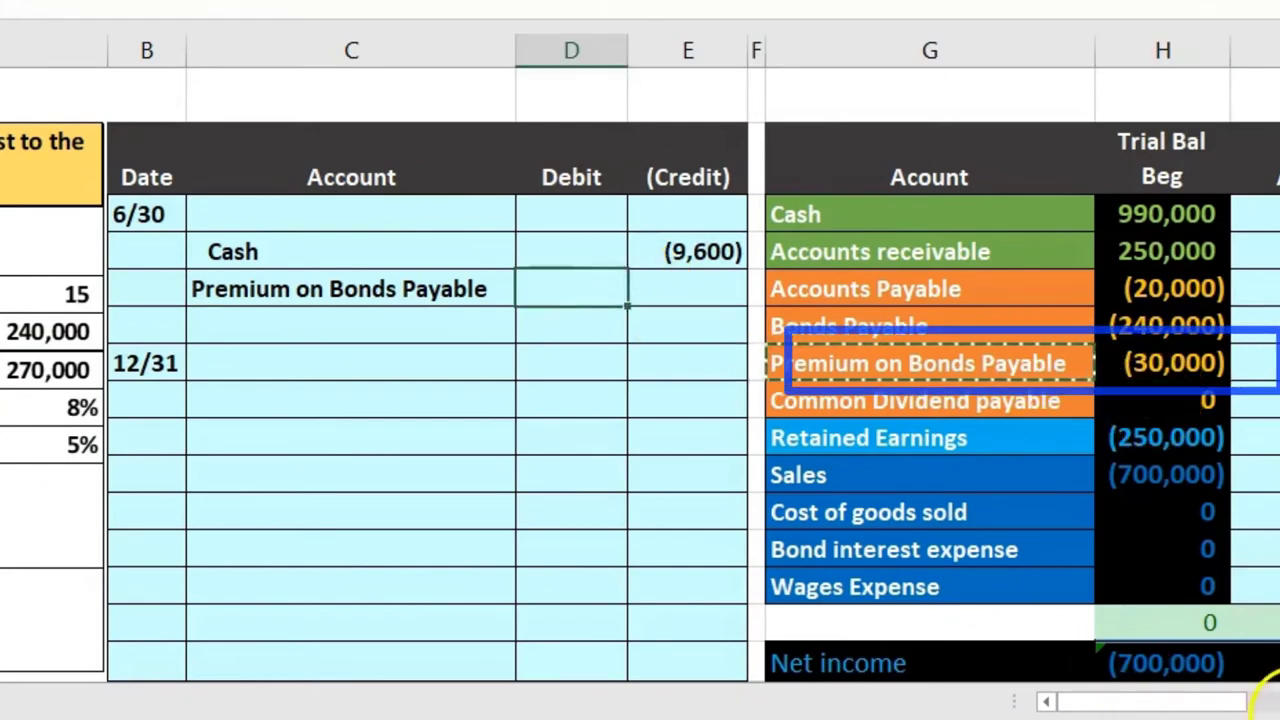
scroll(1257, 700, "right", 2)
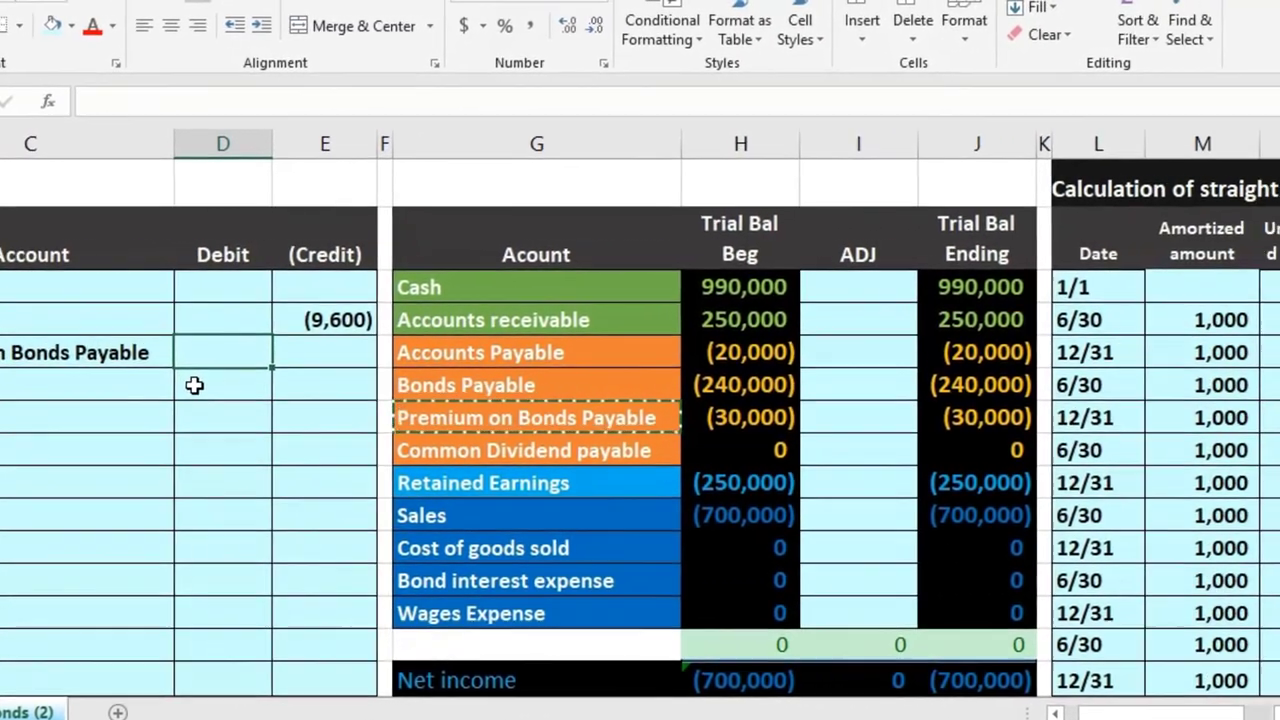
type("=")
left_click(1152, 321)
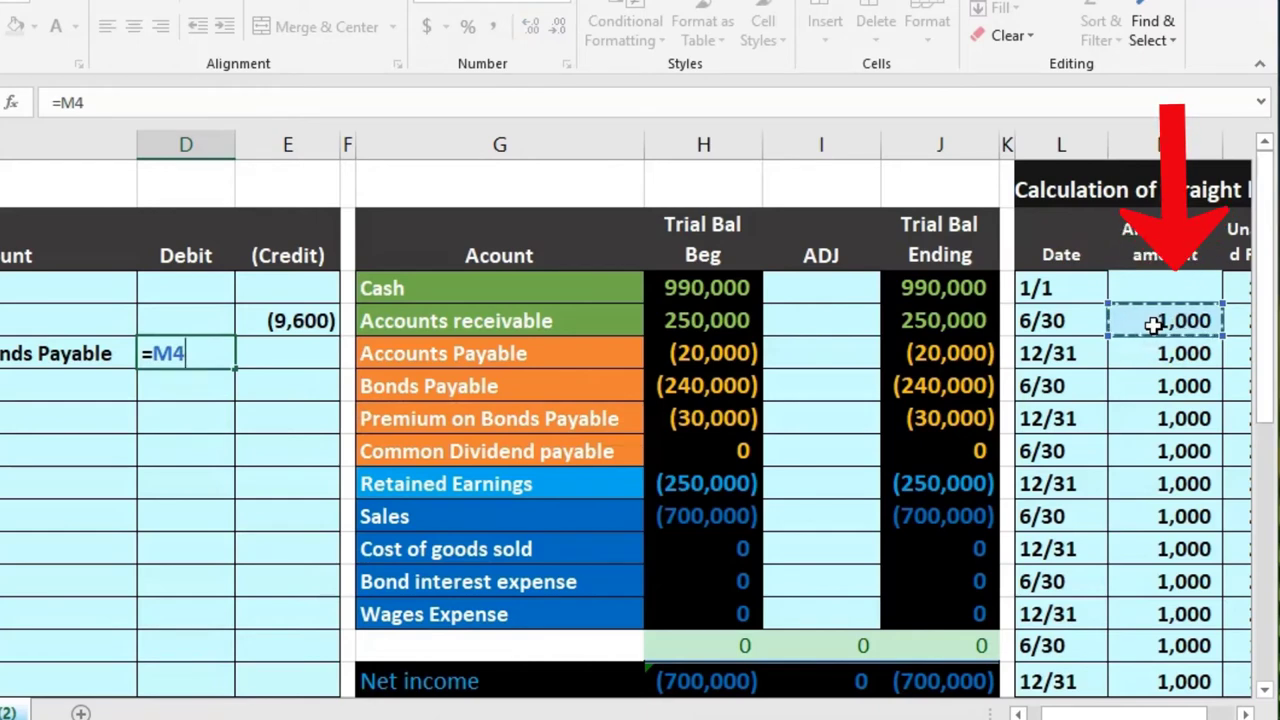
key("Return")
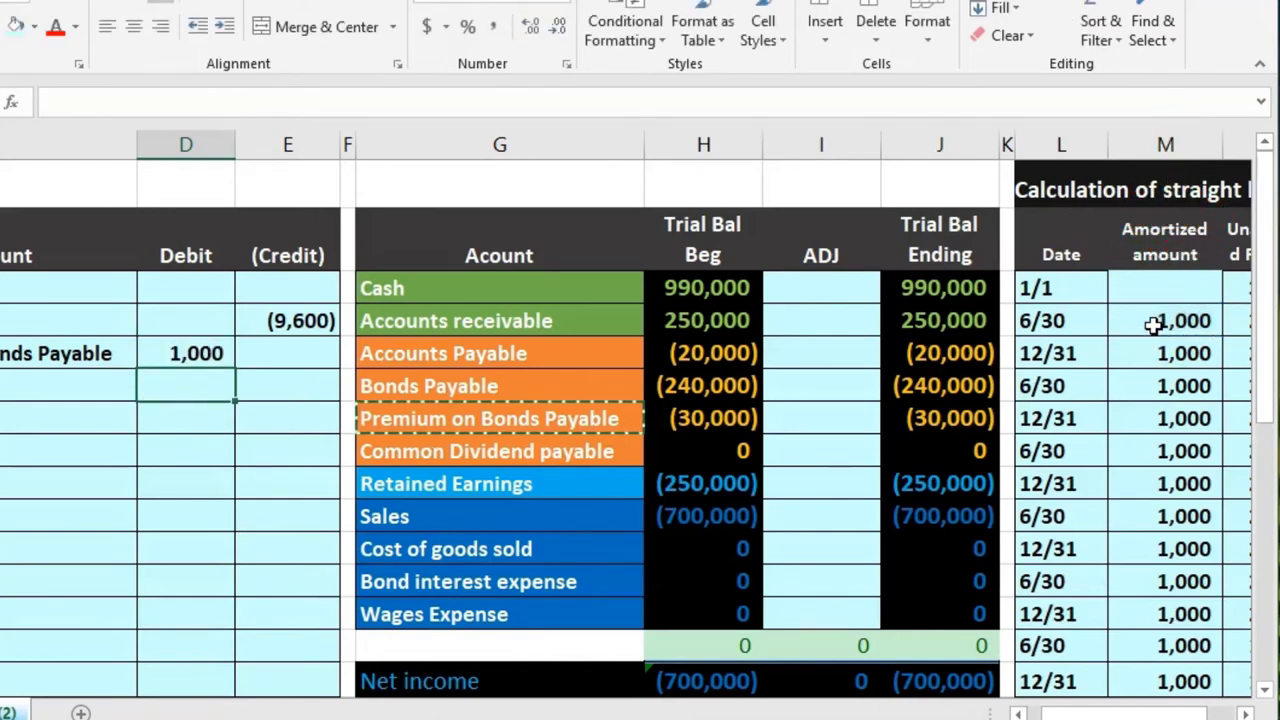
Copy the Bond interest expense account name from the trial balance into the first line of the 6/30 journal entry as values
left_click(581, 585)
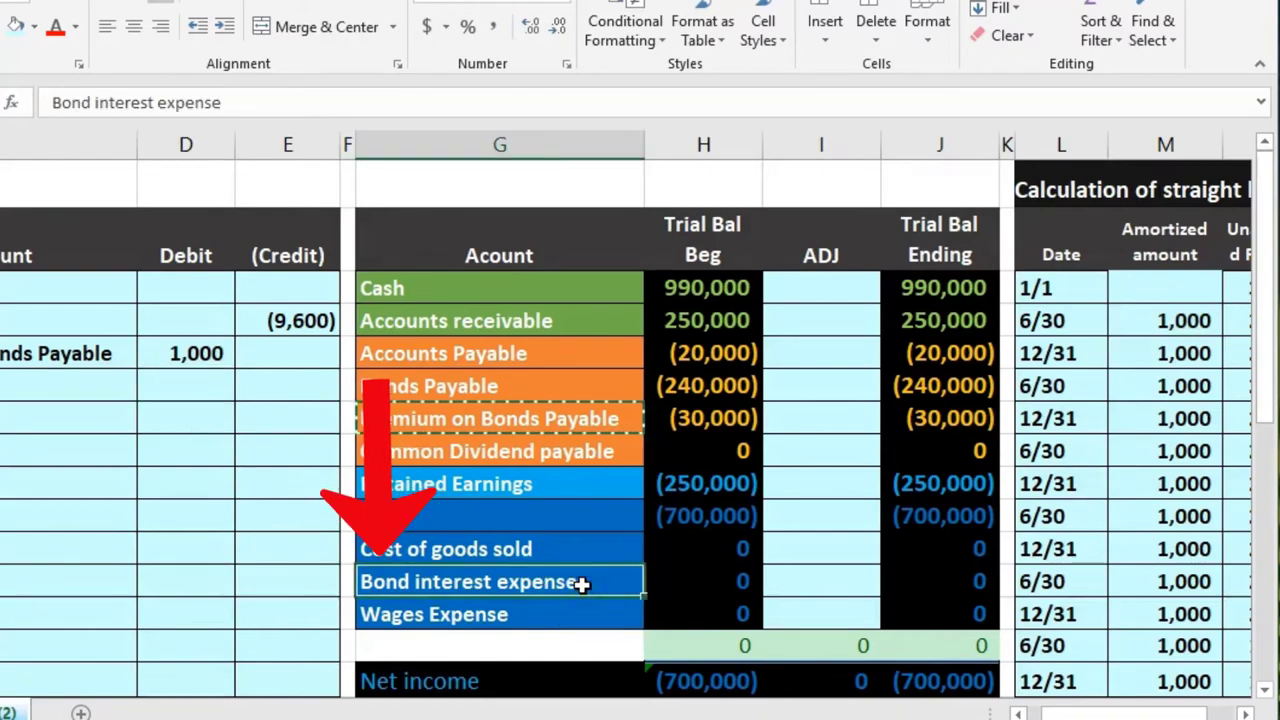
right_click(581, 585)
left_click(625, 55)
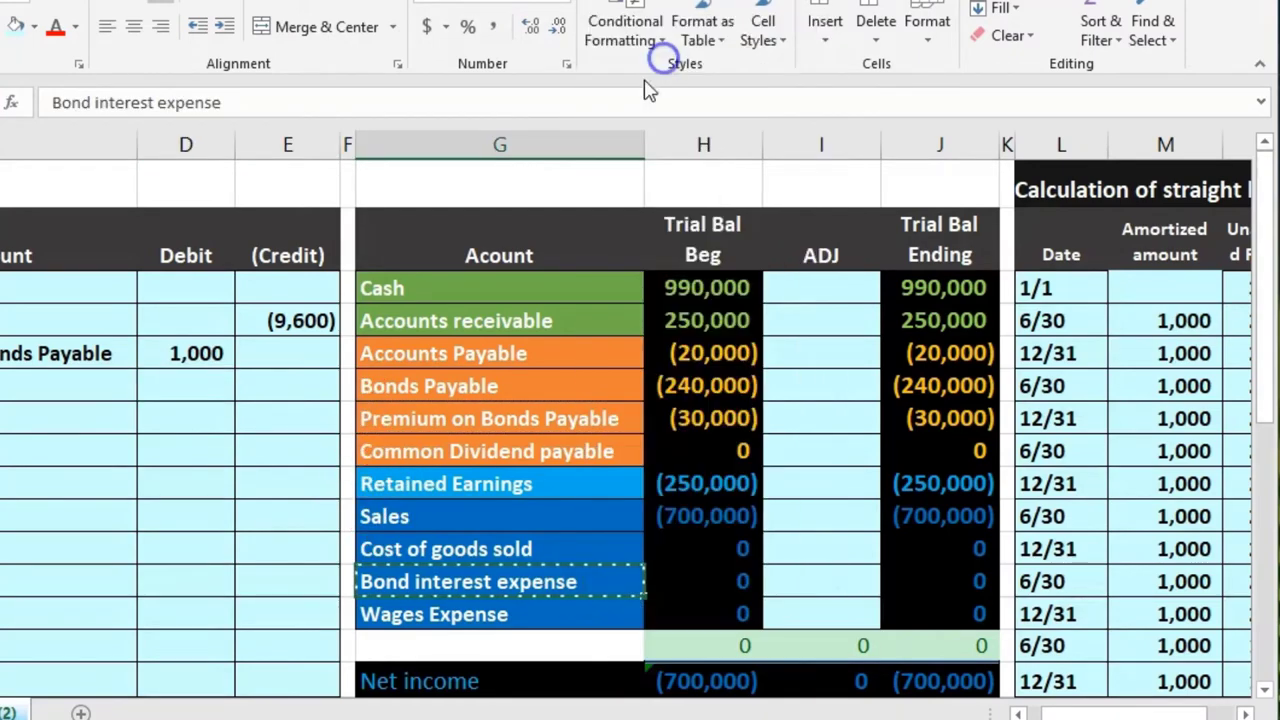
left_click(40, 287)
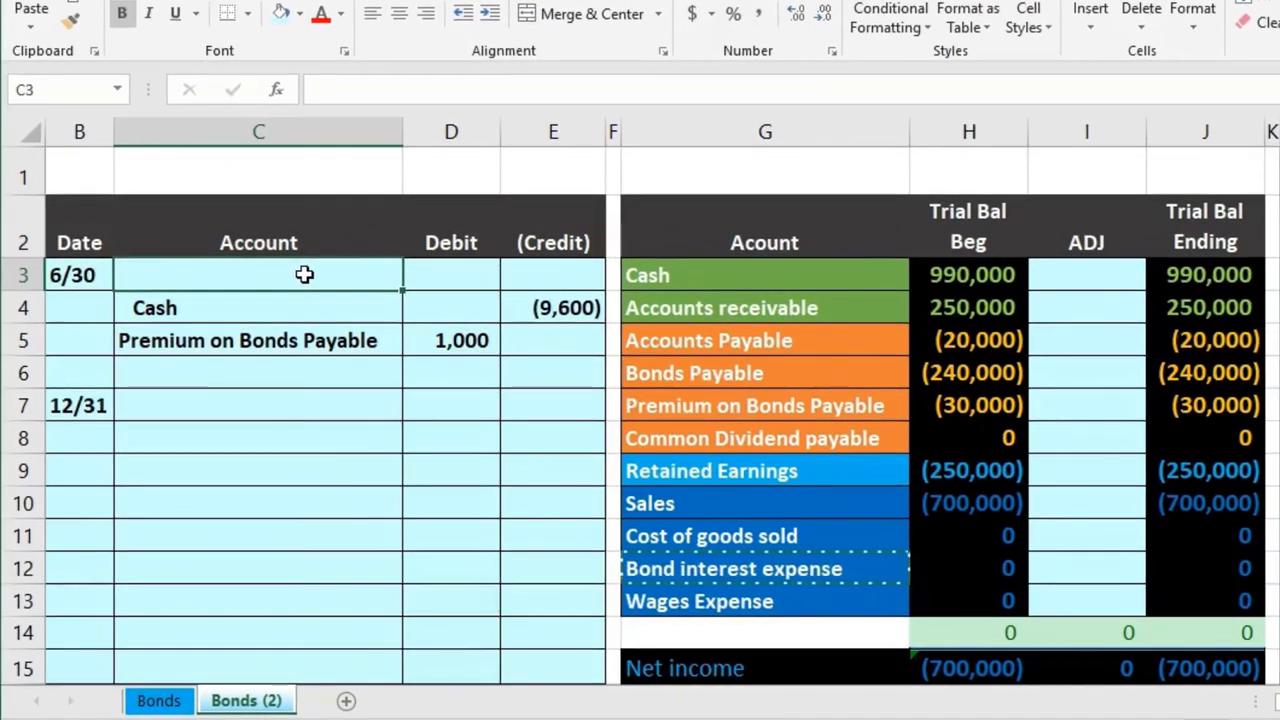
right_click(304, 274)
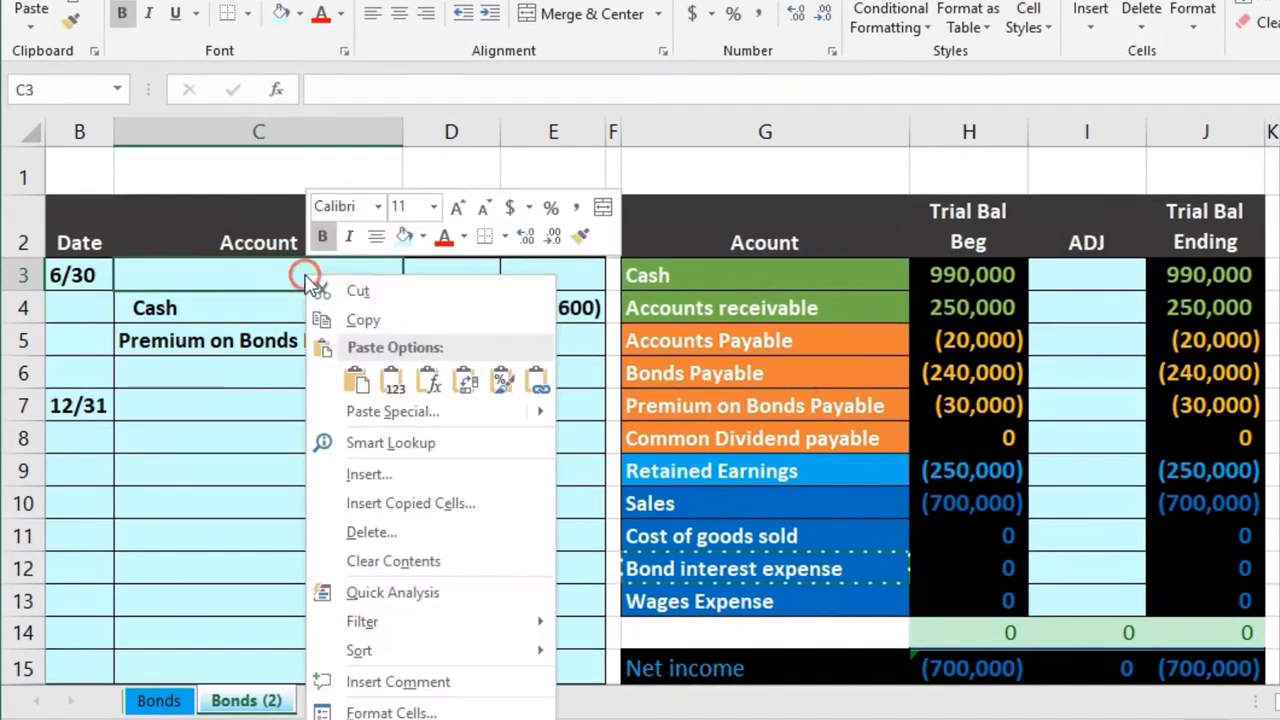
left_click(385, 390)
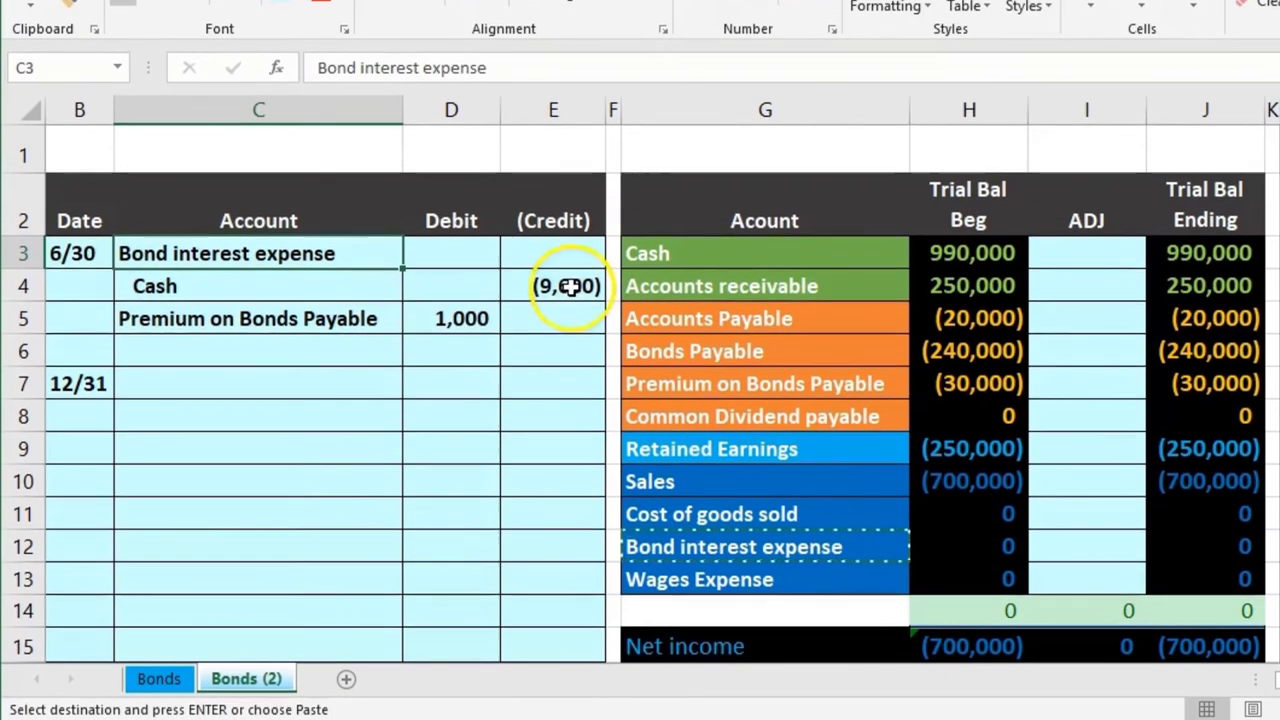
Enter the Bond interest expense debit as the negative sum of the entry's other two lines, -SUM(D4:E5)
left_click_drag(565, 292, 471, 306)
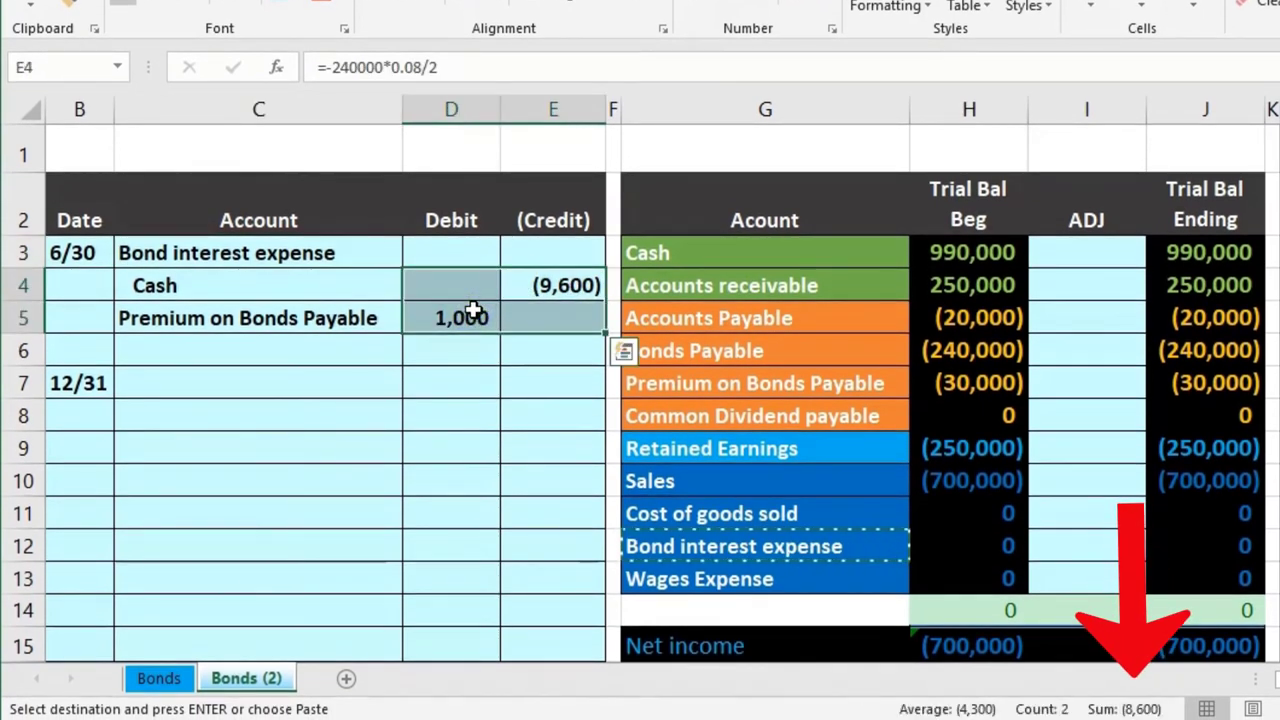
left_click(472, 249)
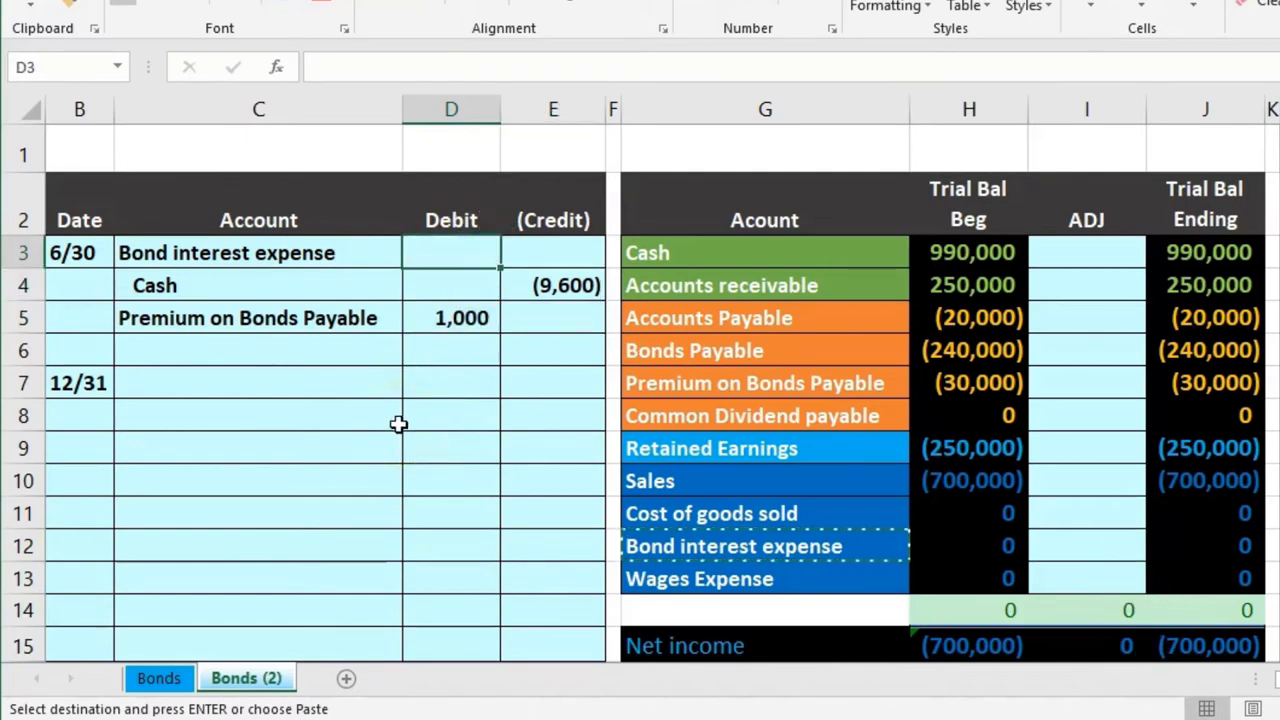
type("-s")
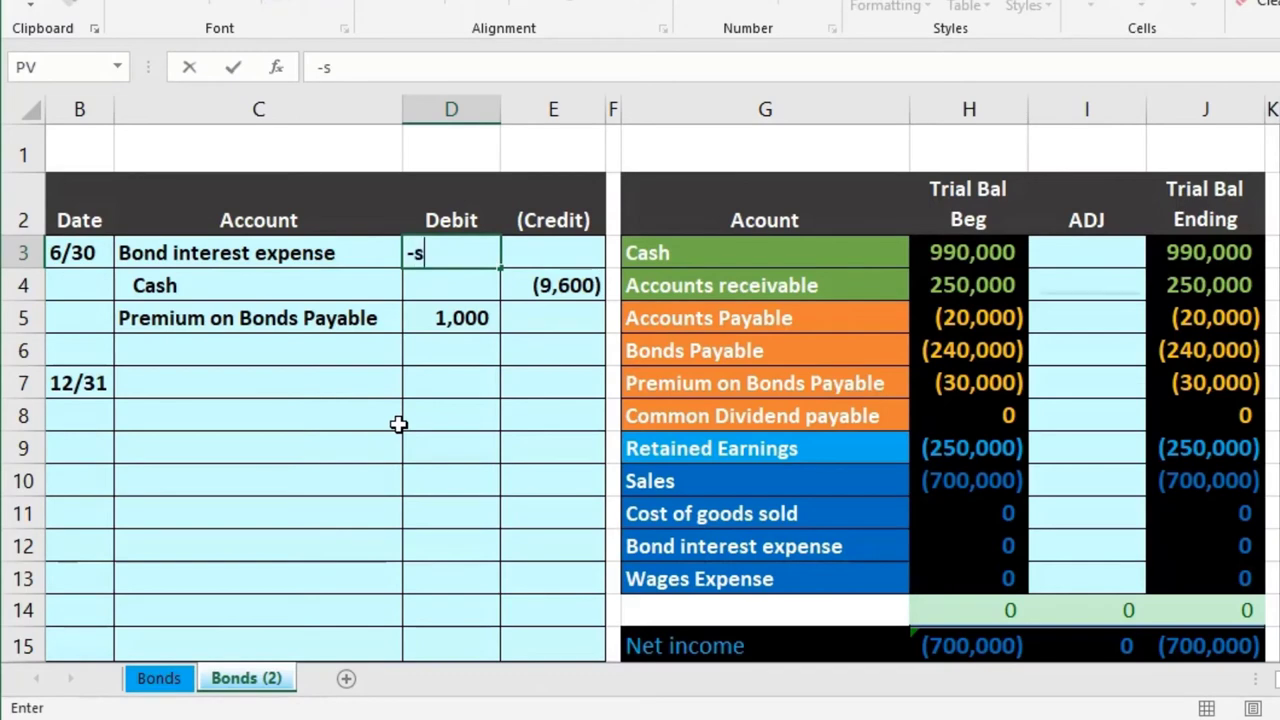
type("um")
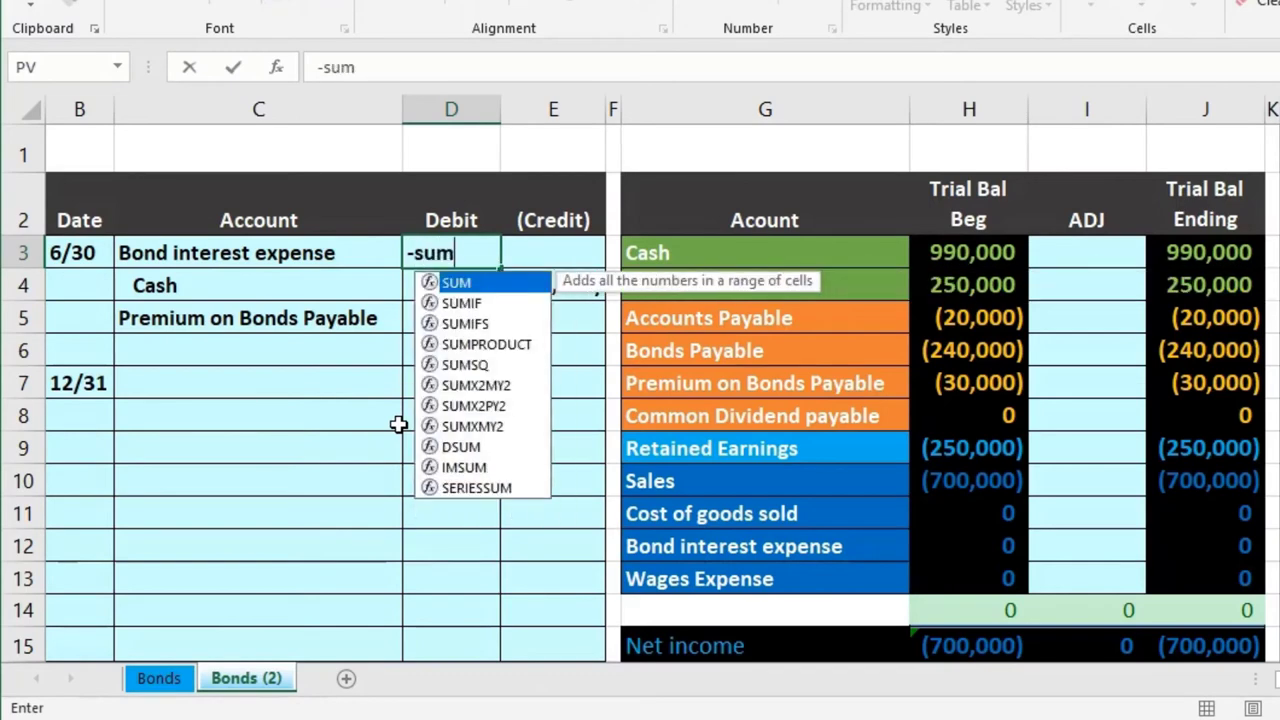
double_click(456, 284)
left_click_drag(547, 322, 660, 218)
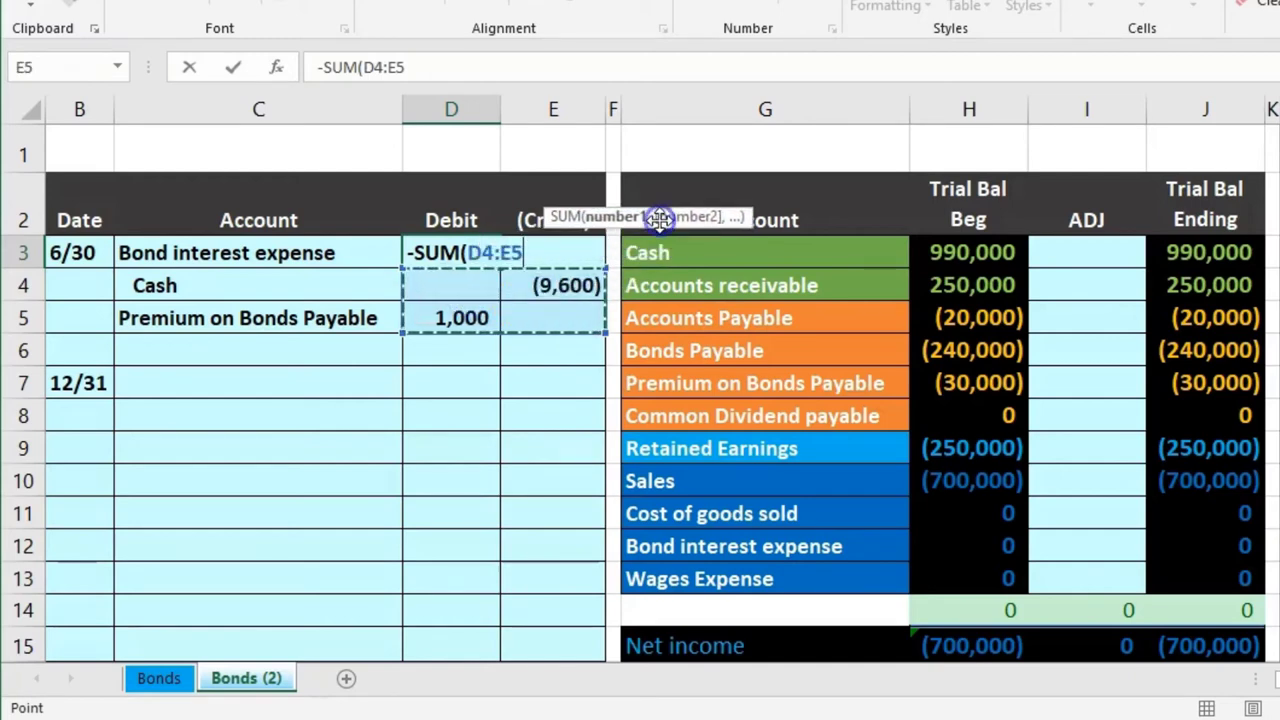
key("Return")
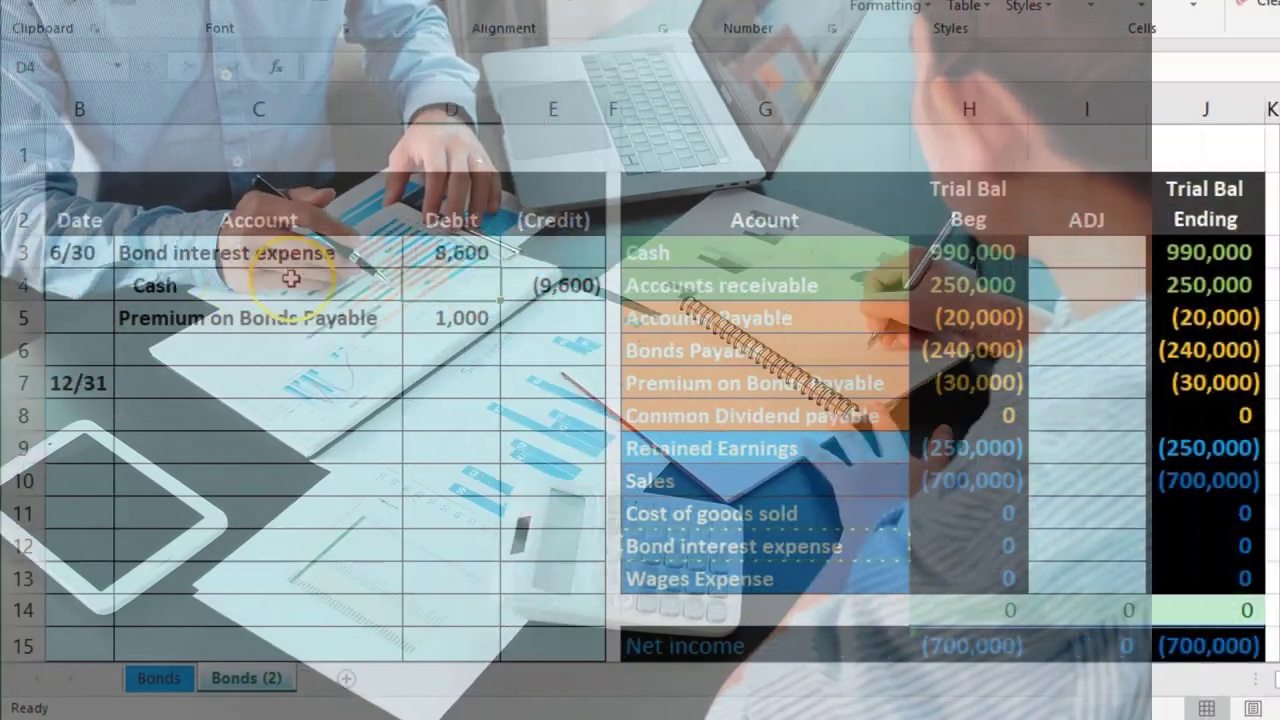
Review the Cash, Bond interest expense and Premium on Bonds Payable lines of the 6/30 journal entry
left_click_drag(290, 280, 517, 281)
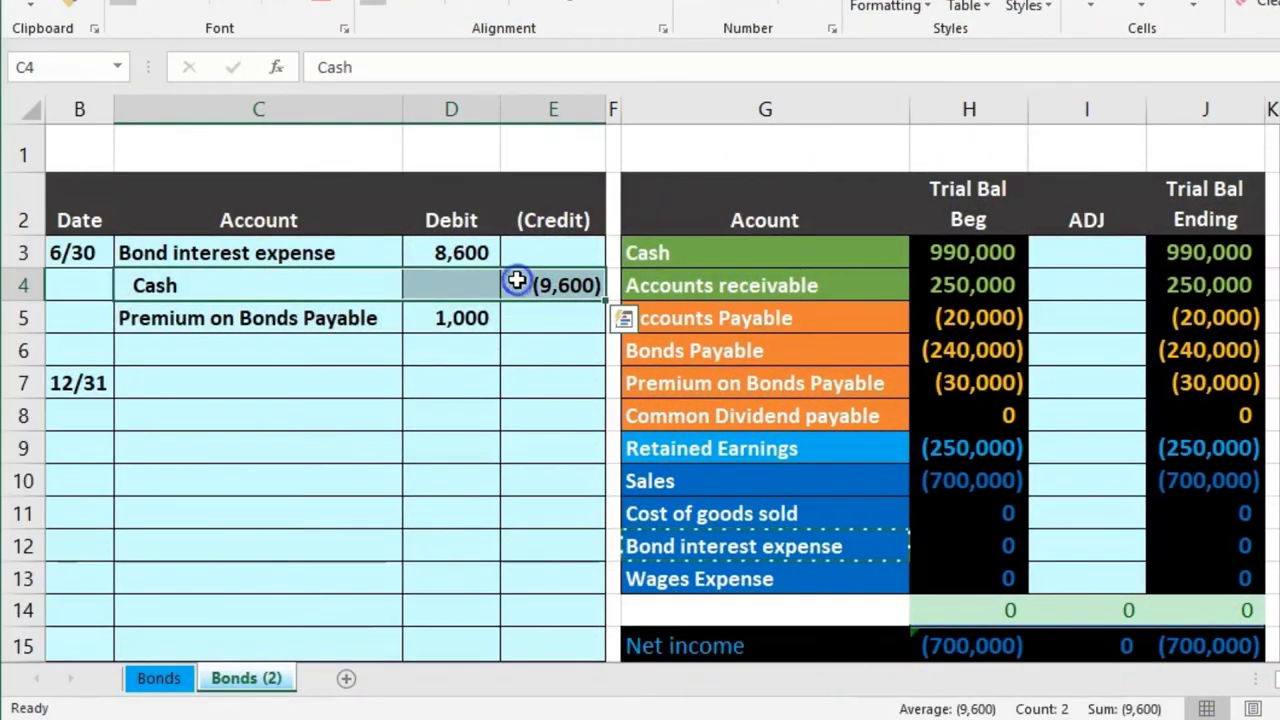
left_click_drag(398, 252, 452, 253)
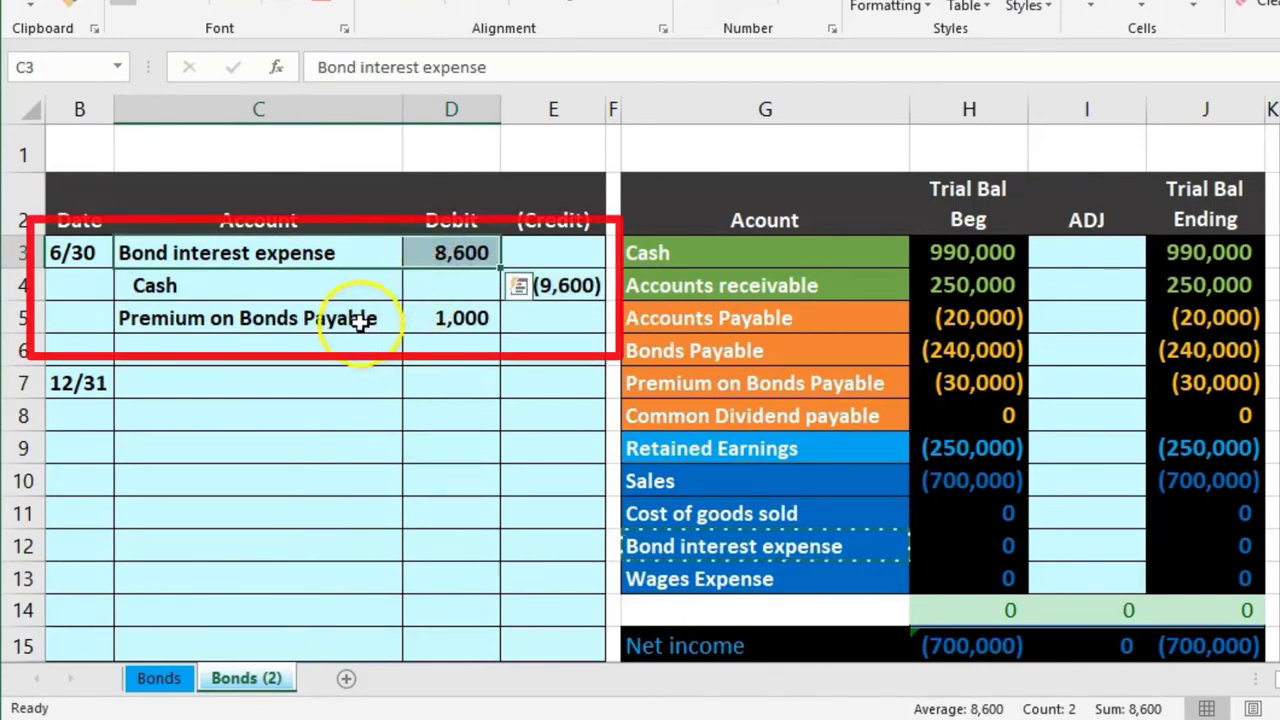
left_click_drag(360, 320, 424, 335)
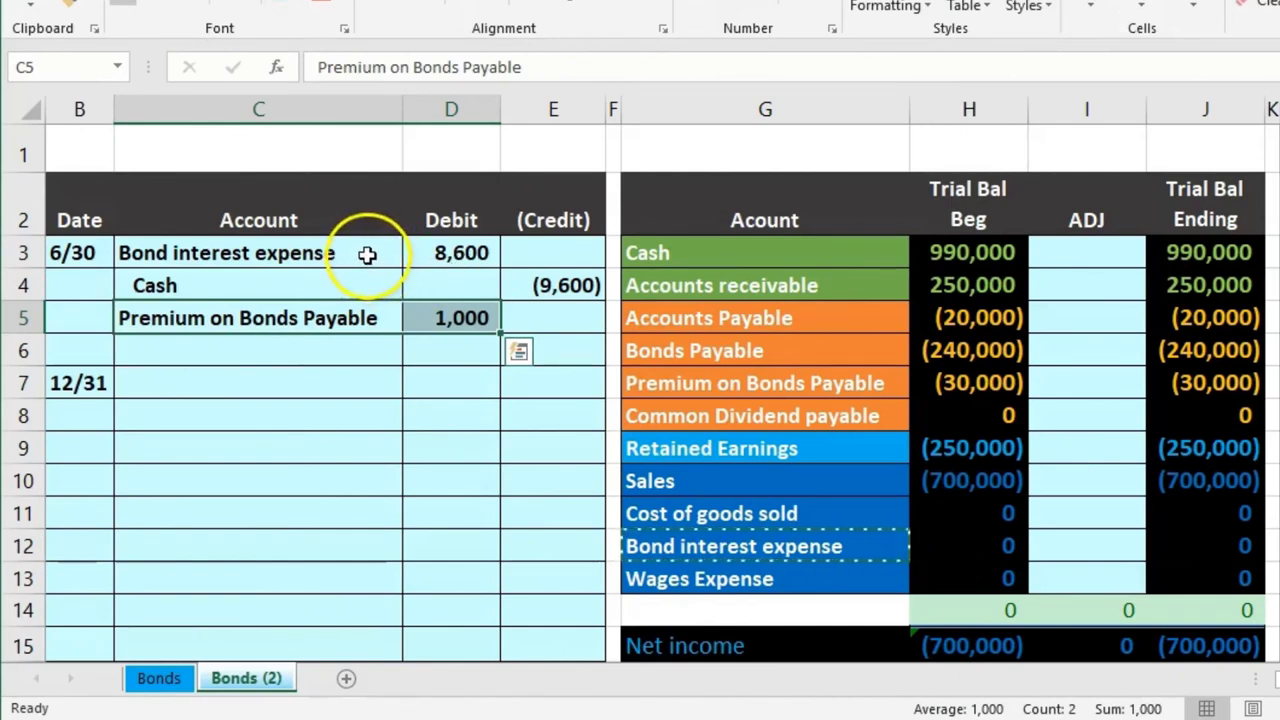
Post the 6/30 bond interest expense debit to its trial balance adjustment with =D3, checking the ending total and net income
left_click_drag(367, 255, 425, 255)
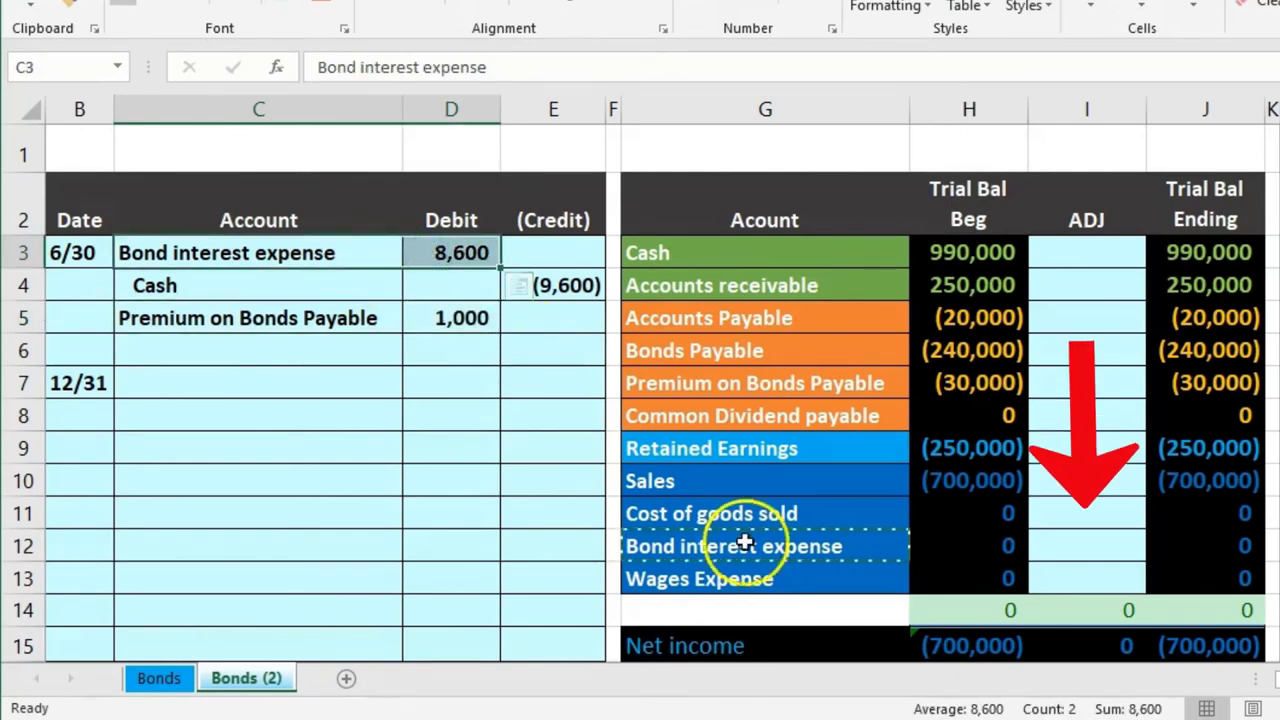
left_click_drag(819, 557, 971, 546)
left_click(1086, 546)
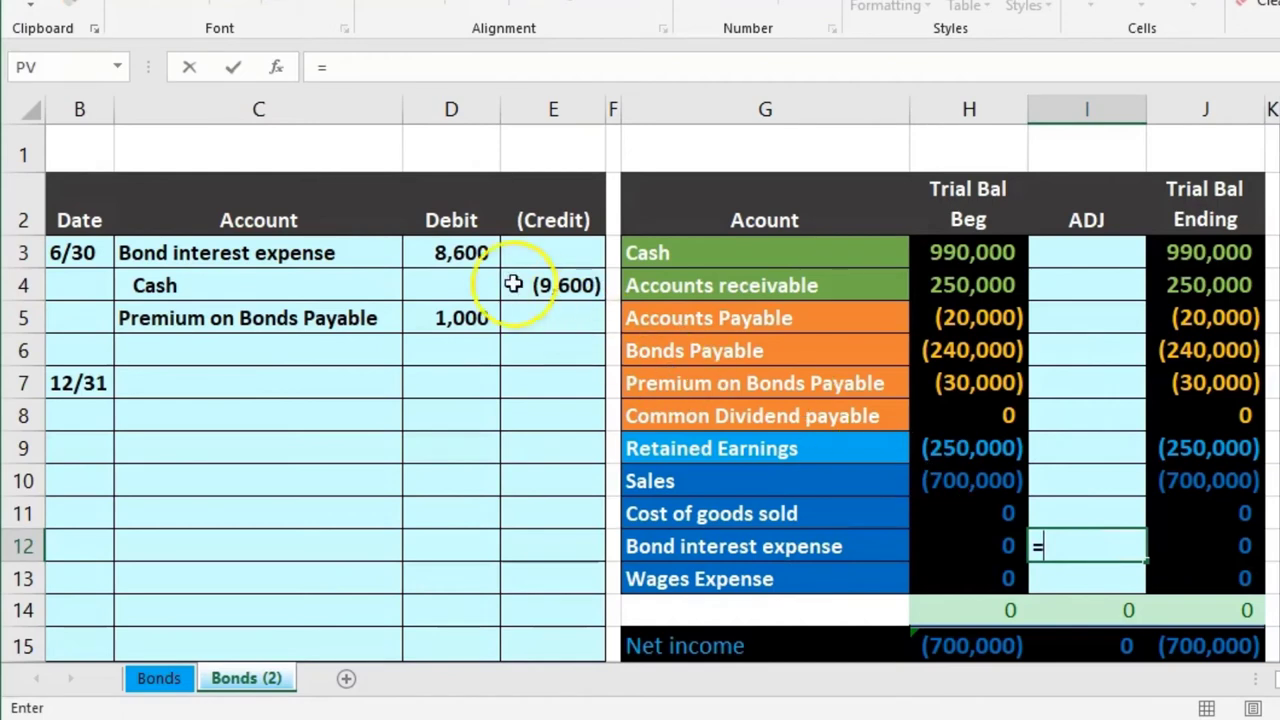
type("=")
left_click(462, 252)
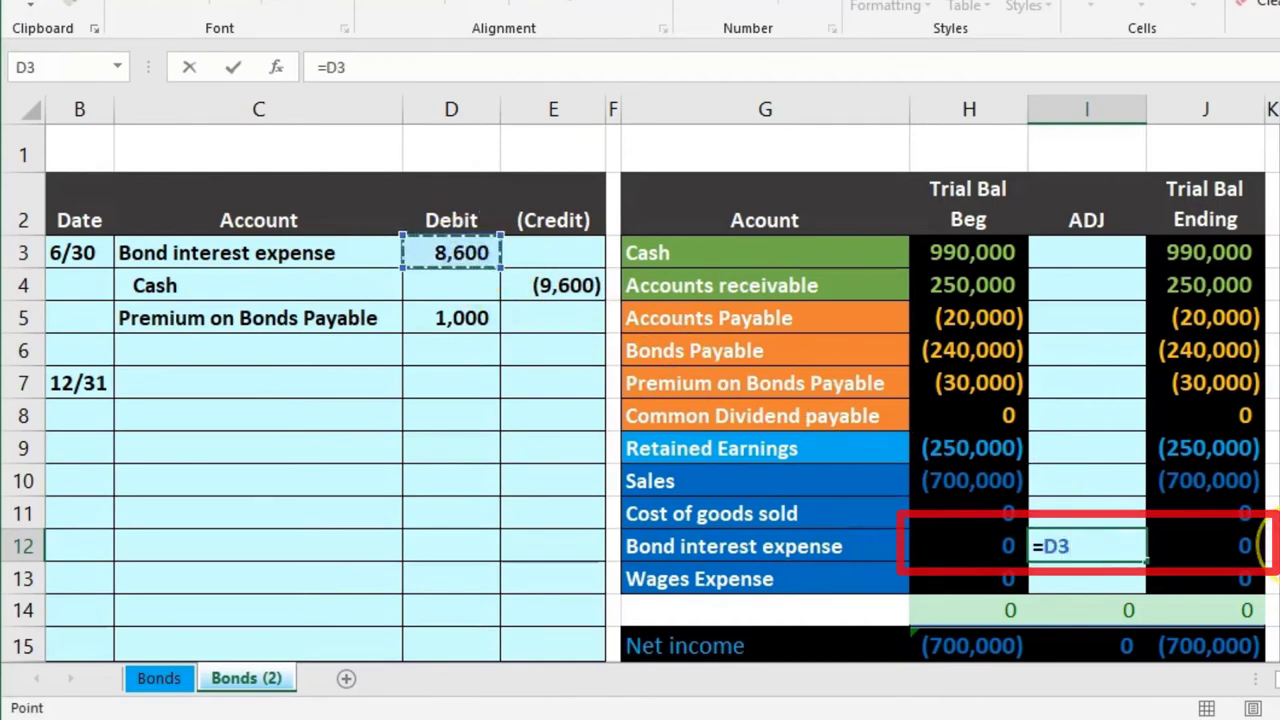
key("Return")
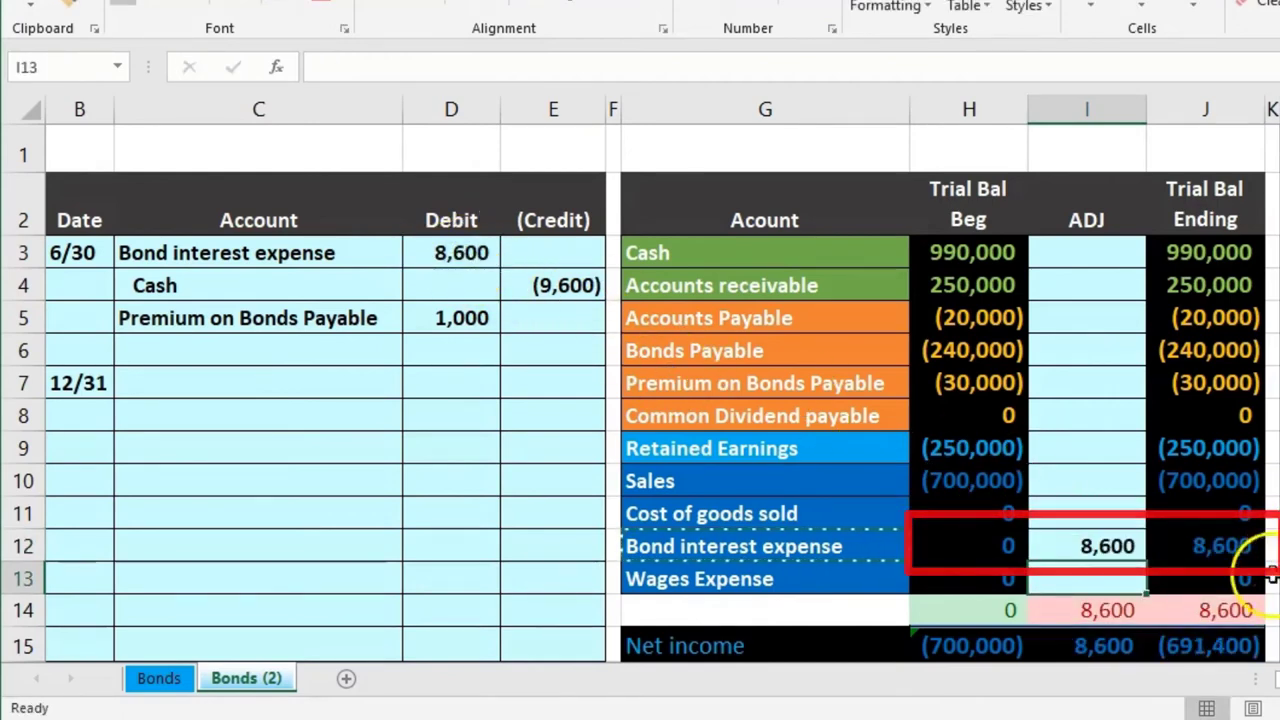
left_click(1248, 606)
left_click(1217, 648)
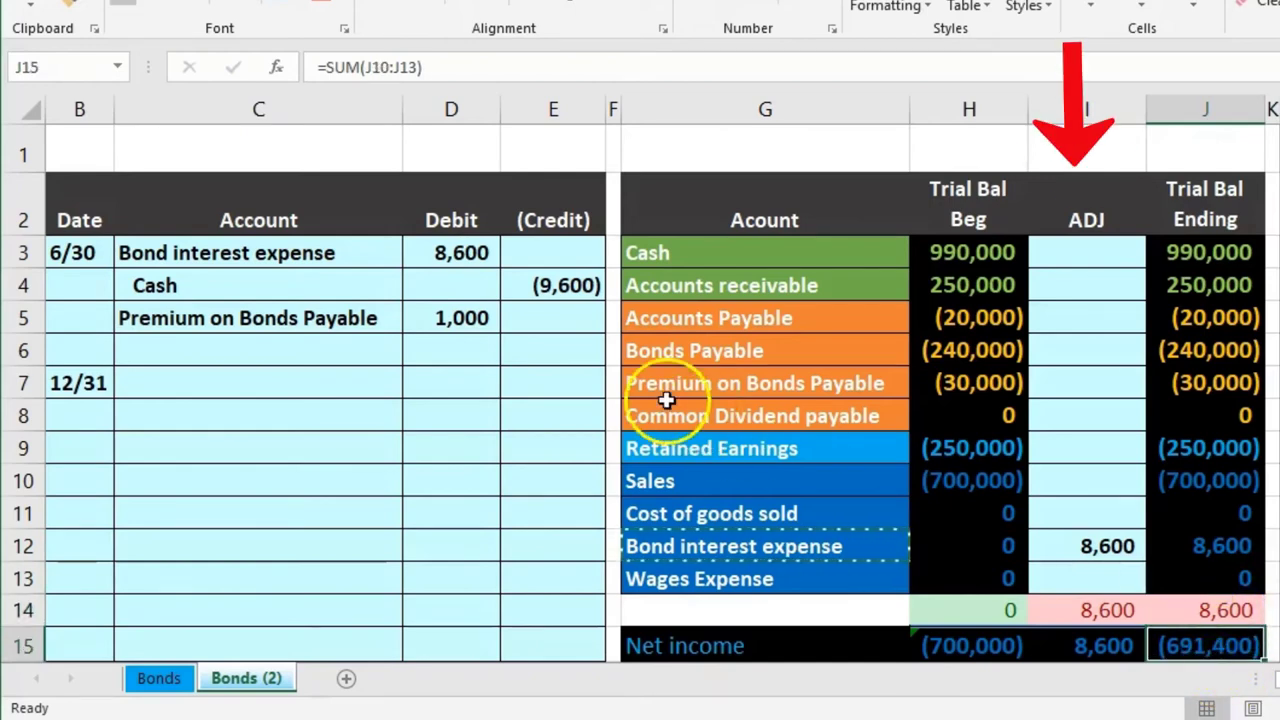
Post the 6/30 cash credit to the Cash row's adjustment in the trial balance with =E4
left_click_drag(286, 286, 568, 291)
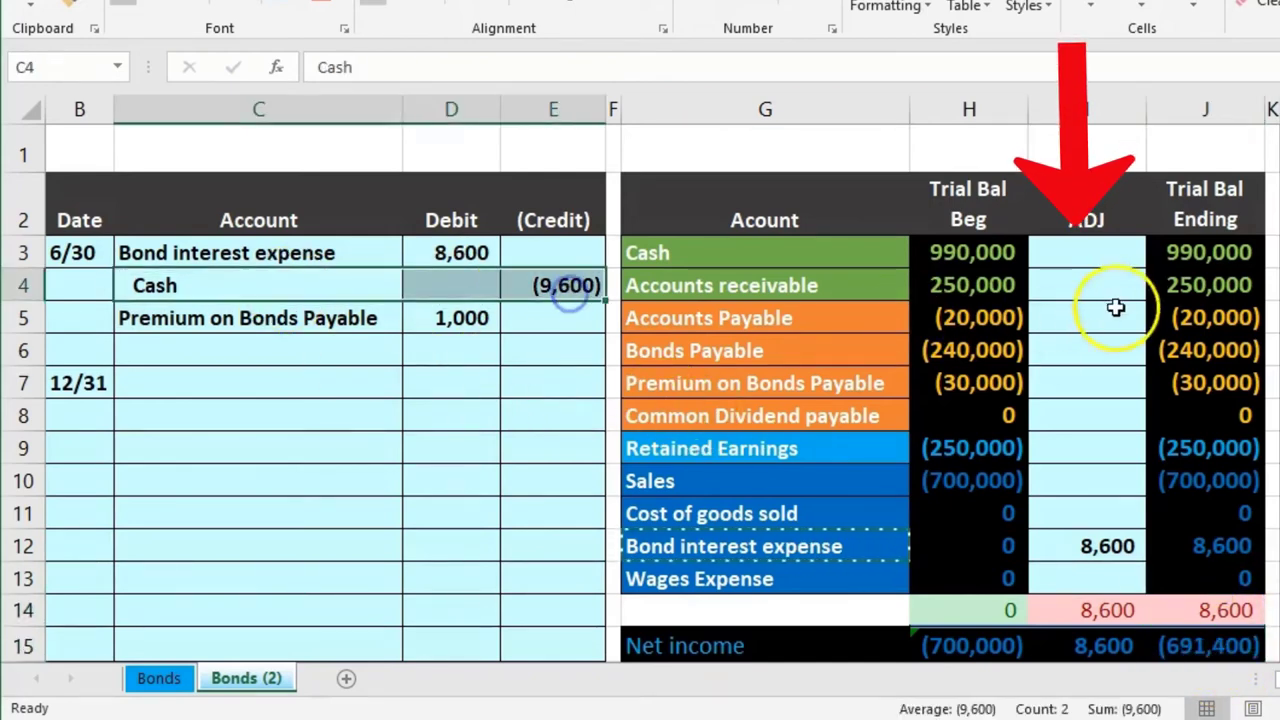
left_click(1089, 252)
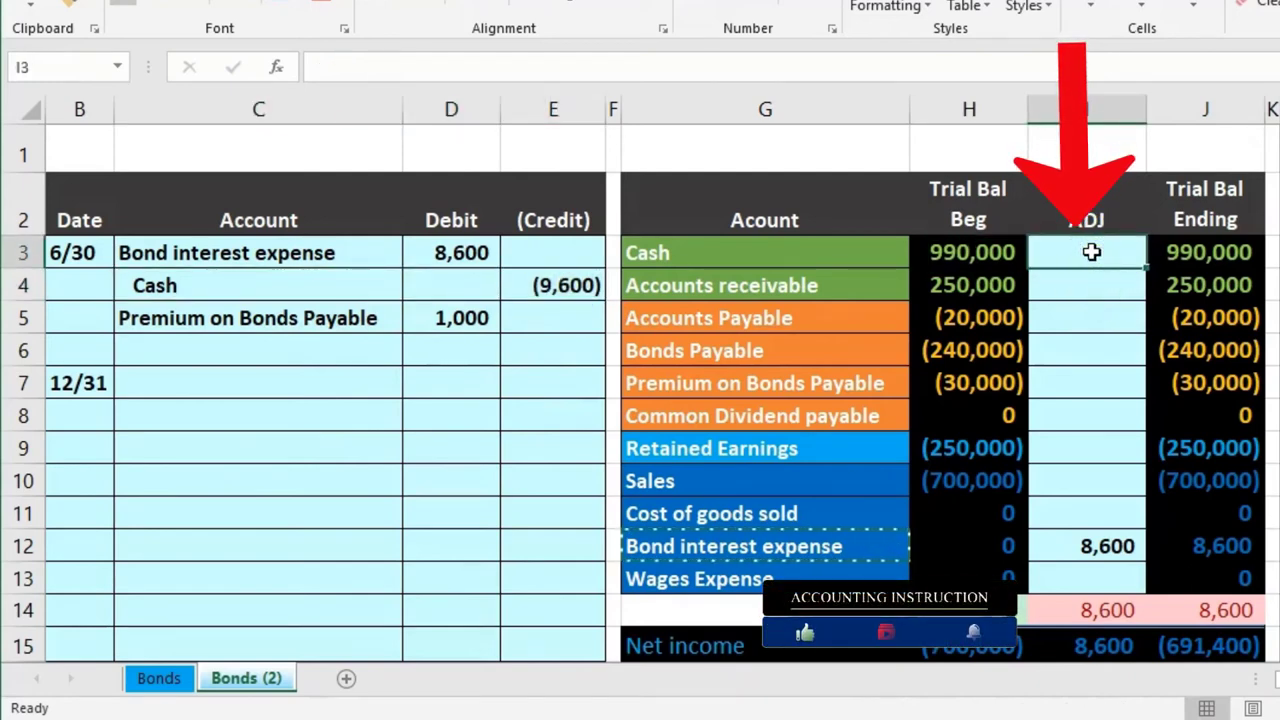
type("=")
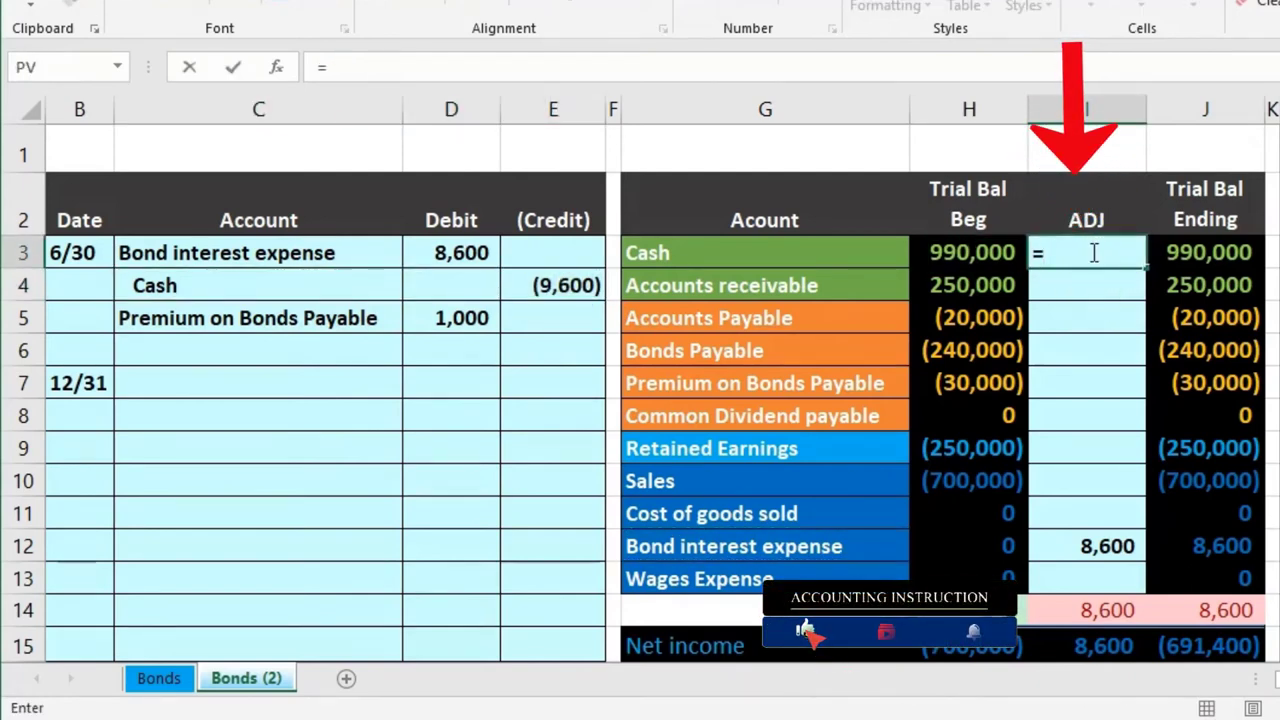
left_click(578, 286)
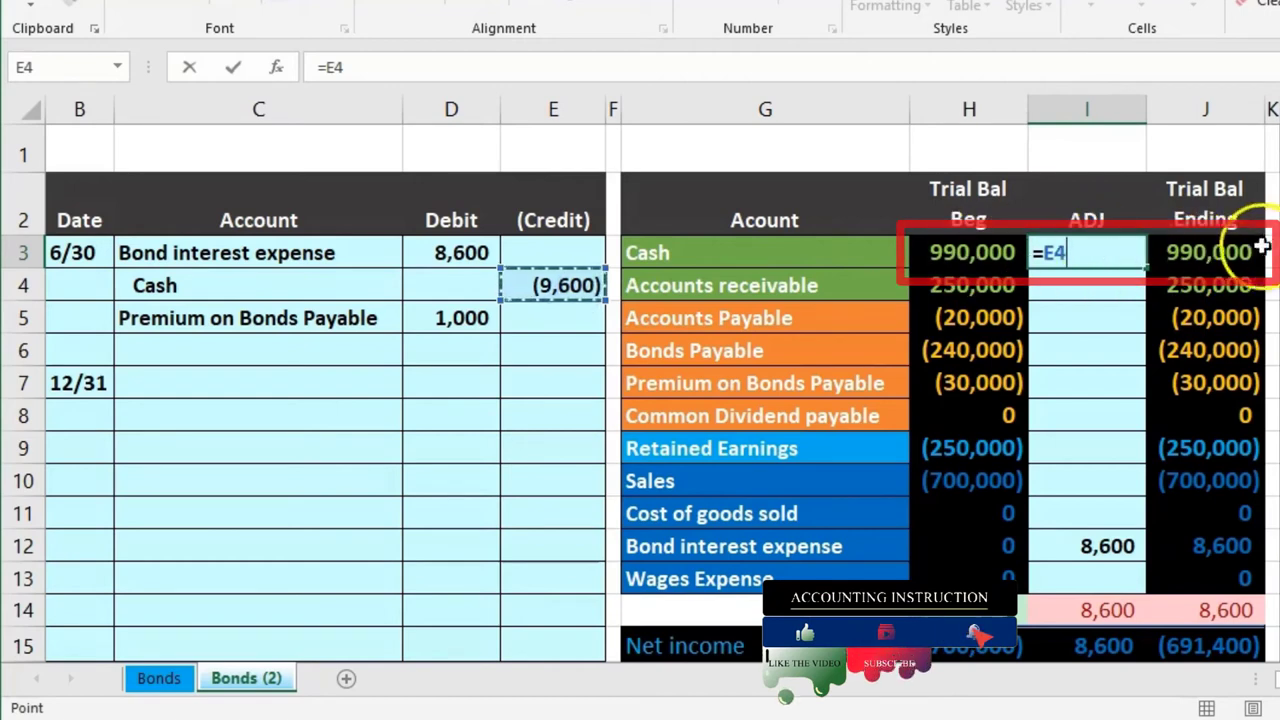
key("Return")
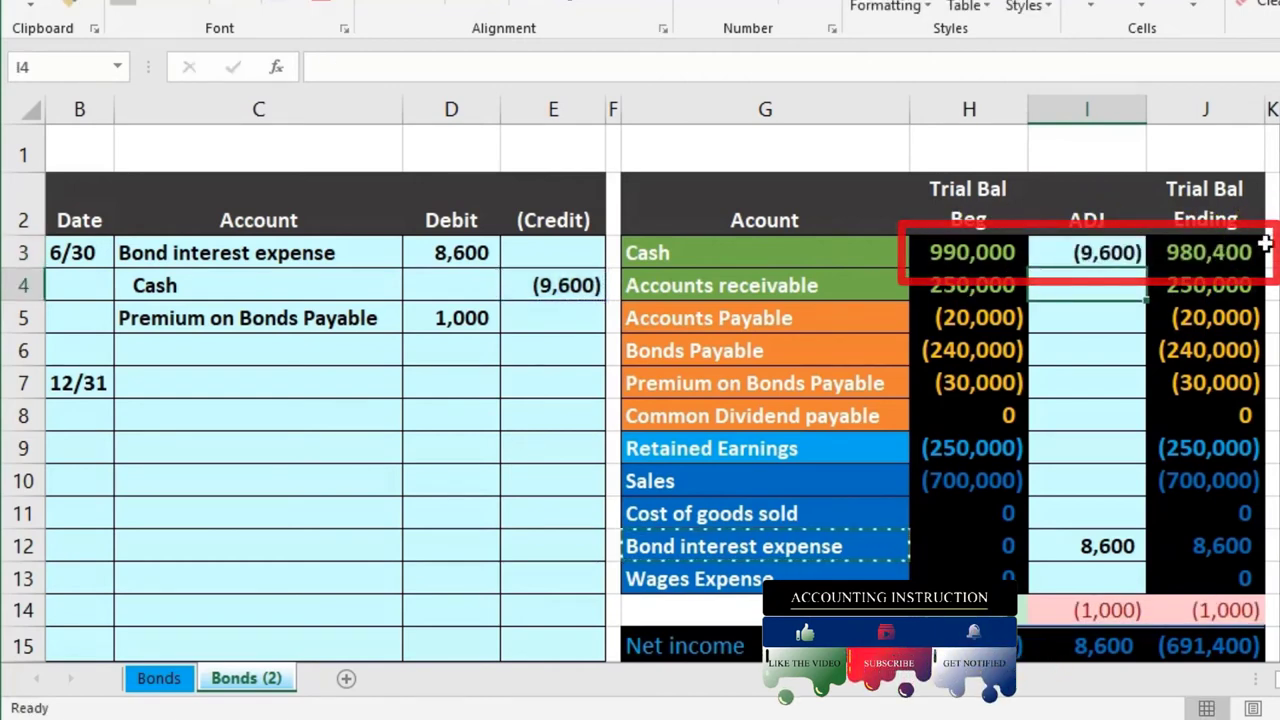
Post the 6/30 Premium on Bonds Payable debit to that account's trial balance adjustment with =D5
left_click_drag(343, 308, 444, 316)
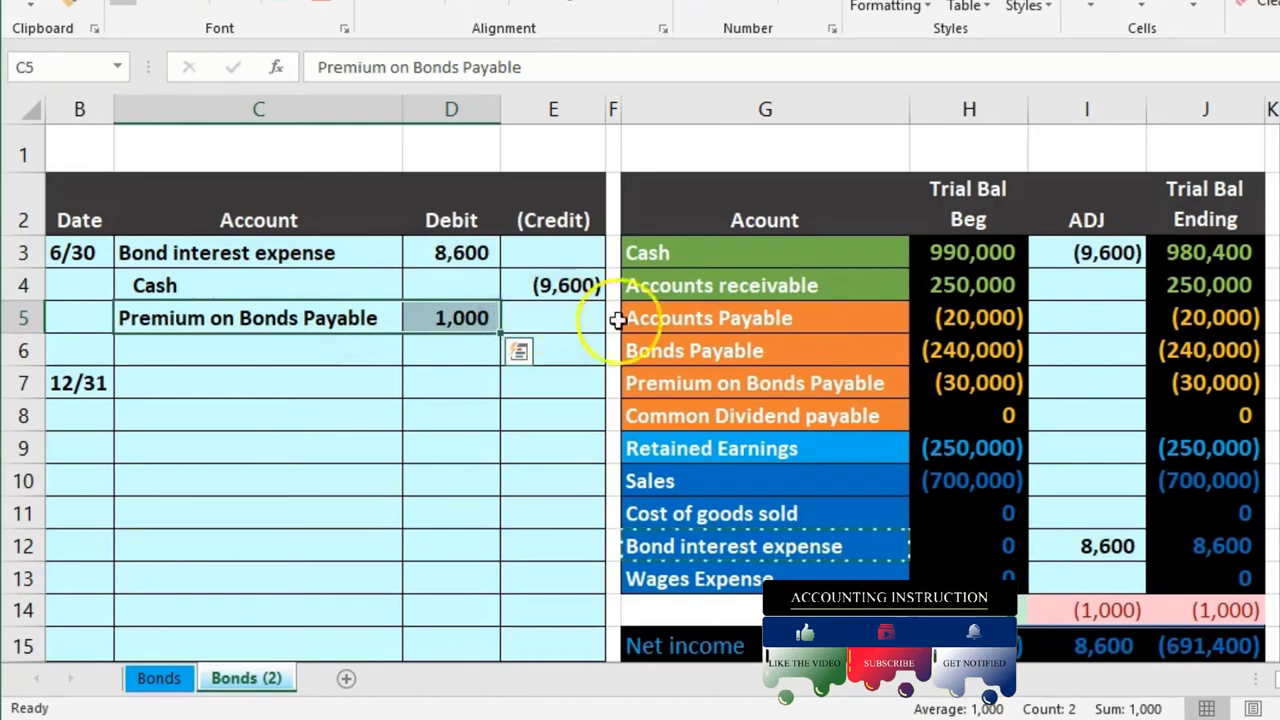
left_click(725, 380)
left_click(1086, 379)
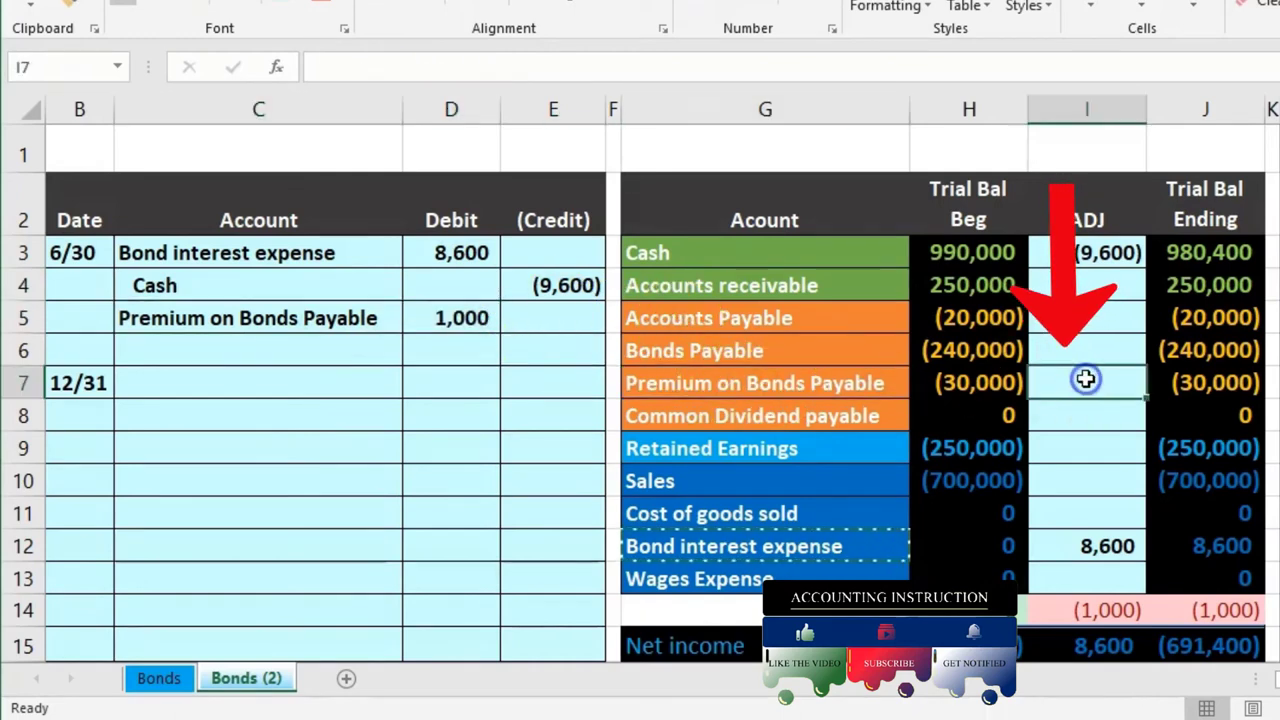
type("=")
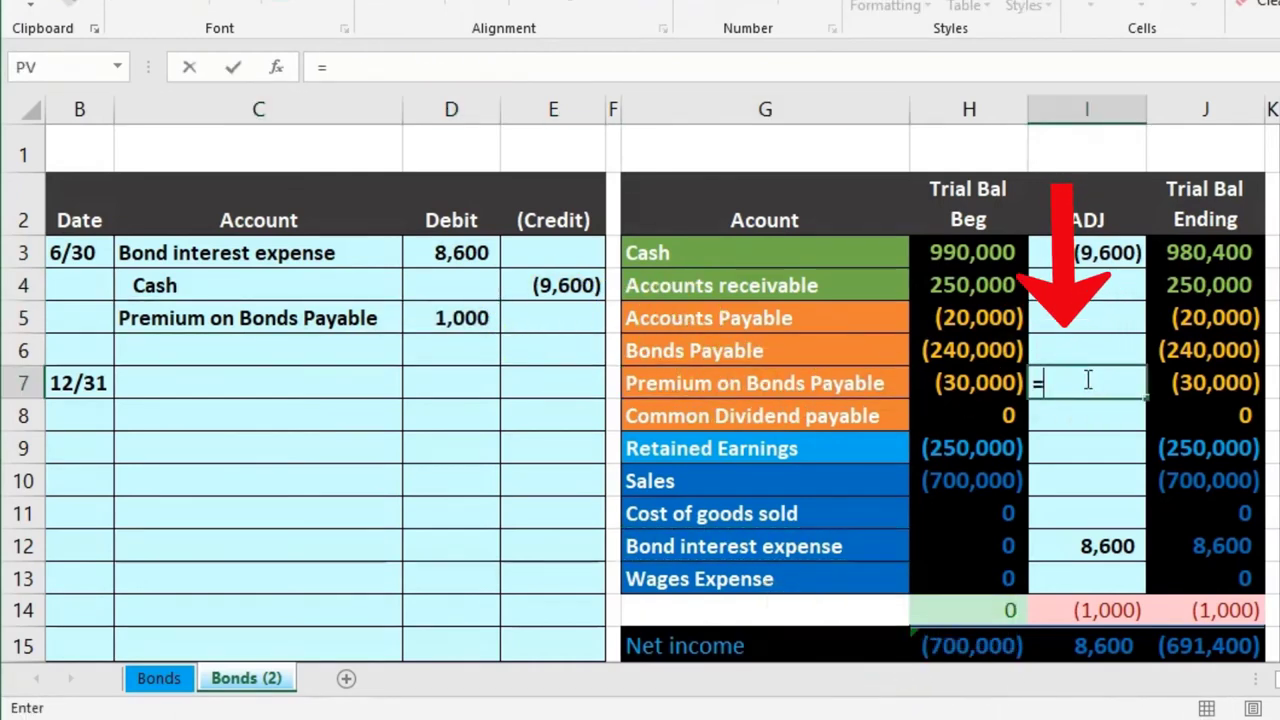
left_click(462, 317)
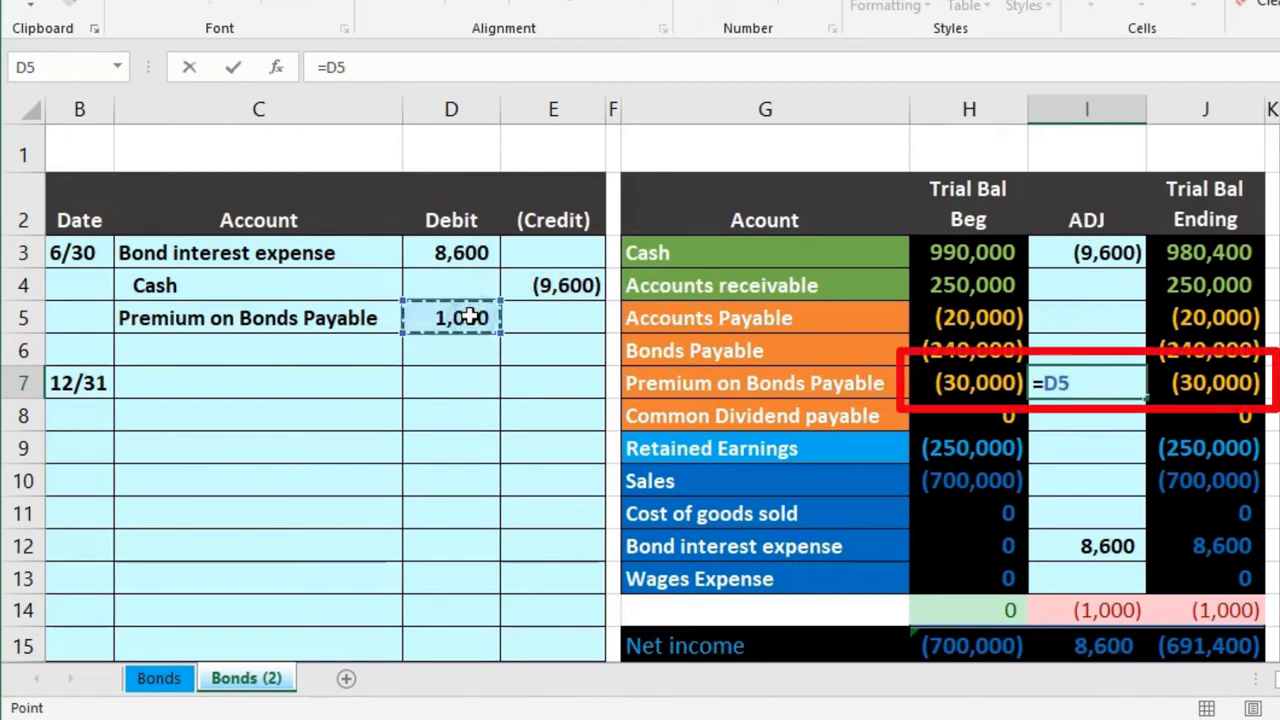
key("Return")
Compare the ending premium and bonds payable balances with the first 6/30 unamortized premium and carrying value in the amortization table
left_click(1231, 383)
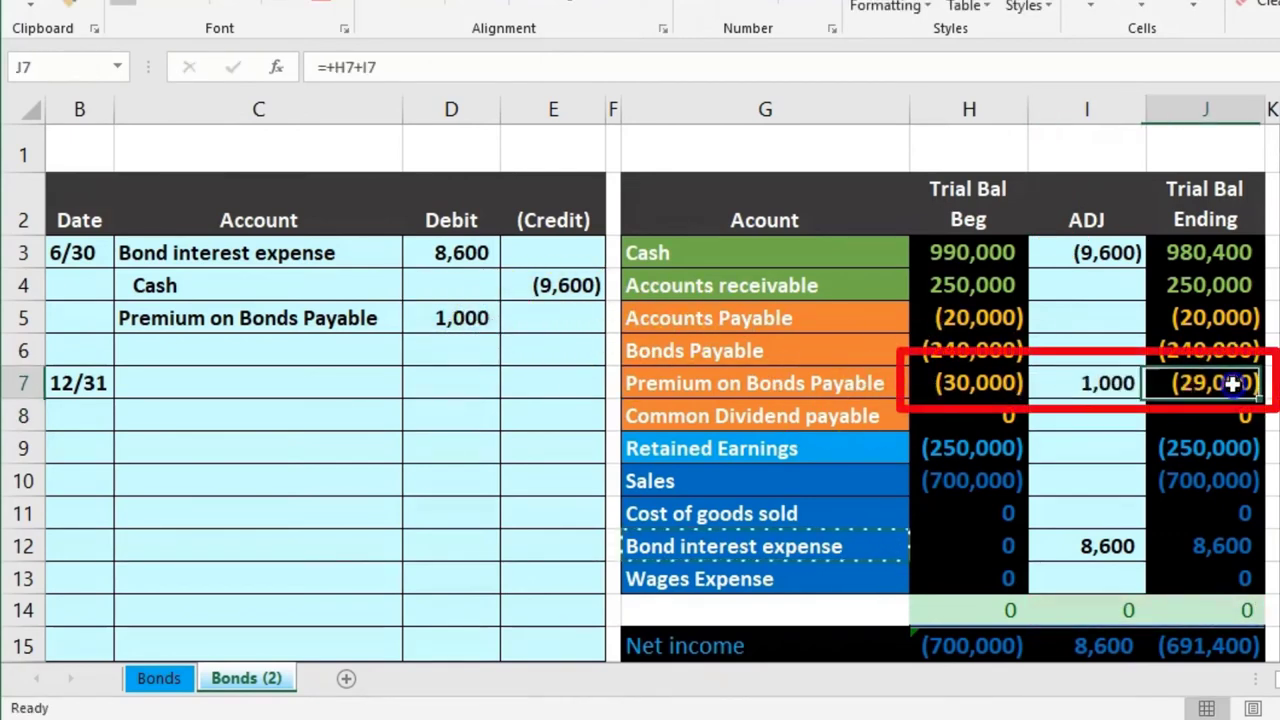
left_click(1217, 345)
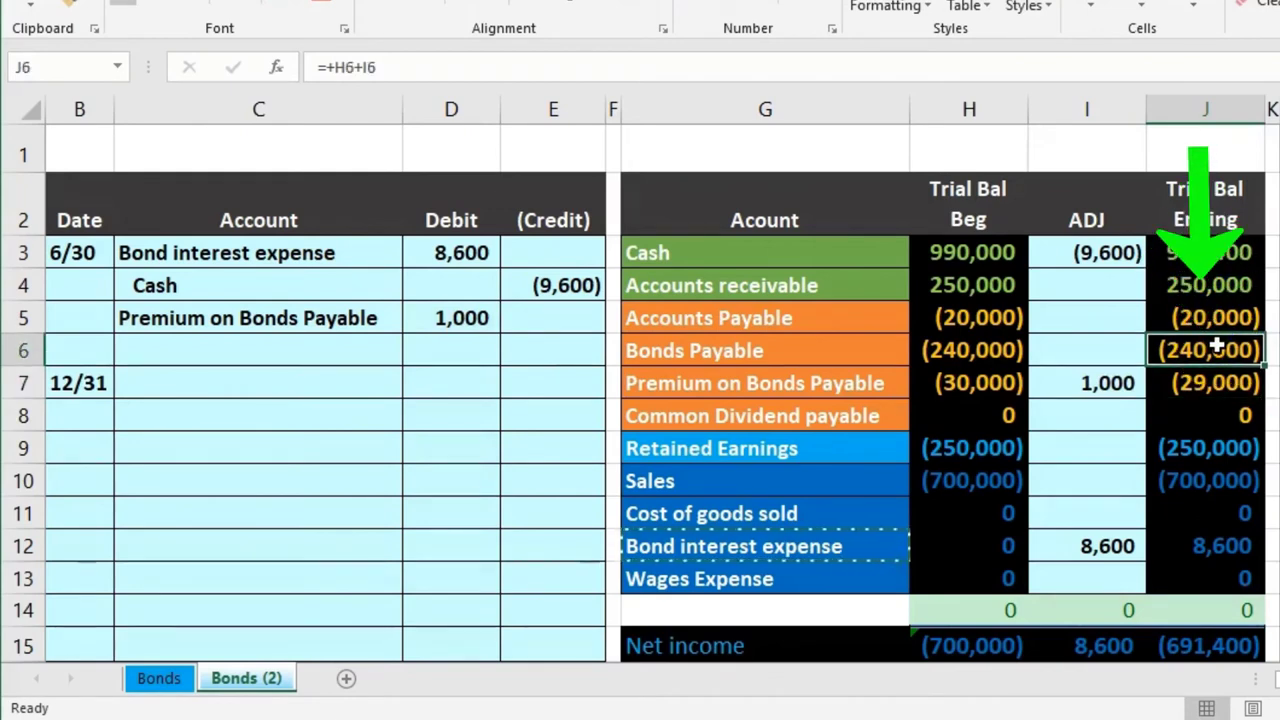
key("Right")
key("Right")
key("Right")
key("Right")
key("Right")
key("Right")
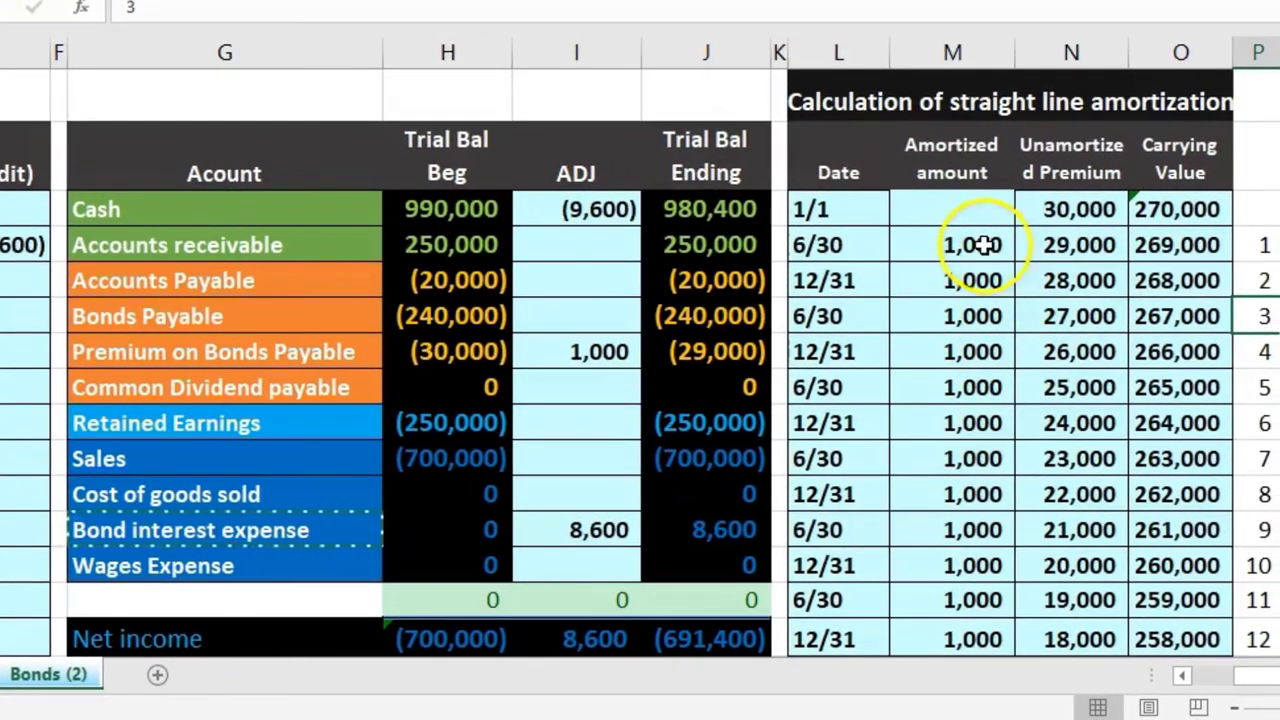
left_click(1060, 248)
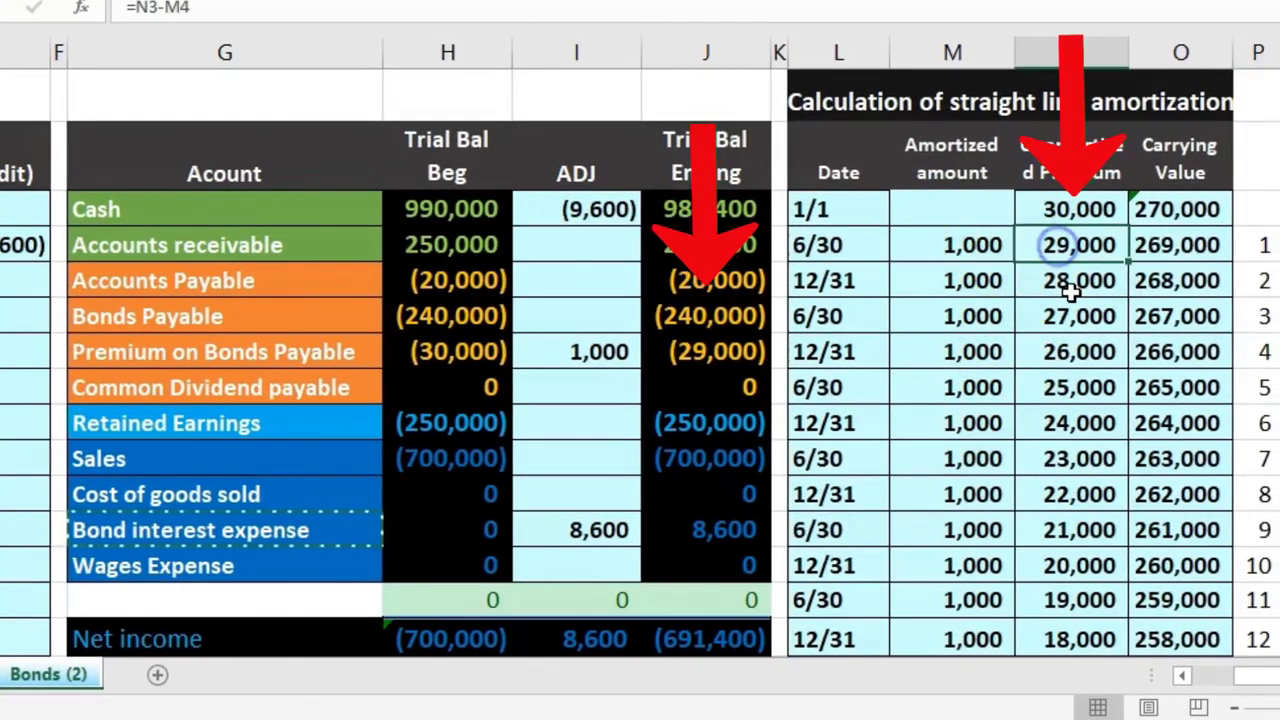
left_click(745, 355)
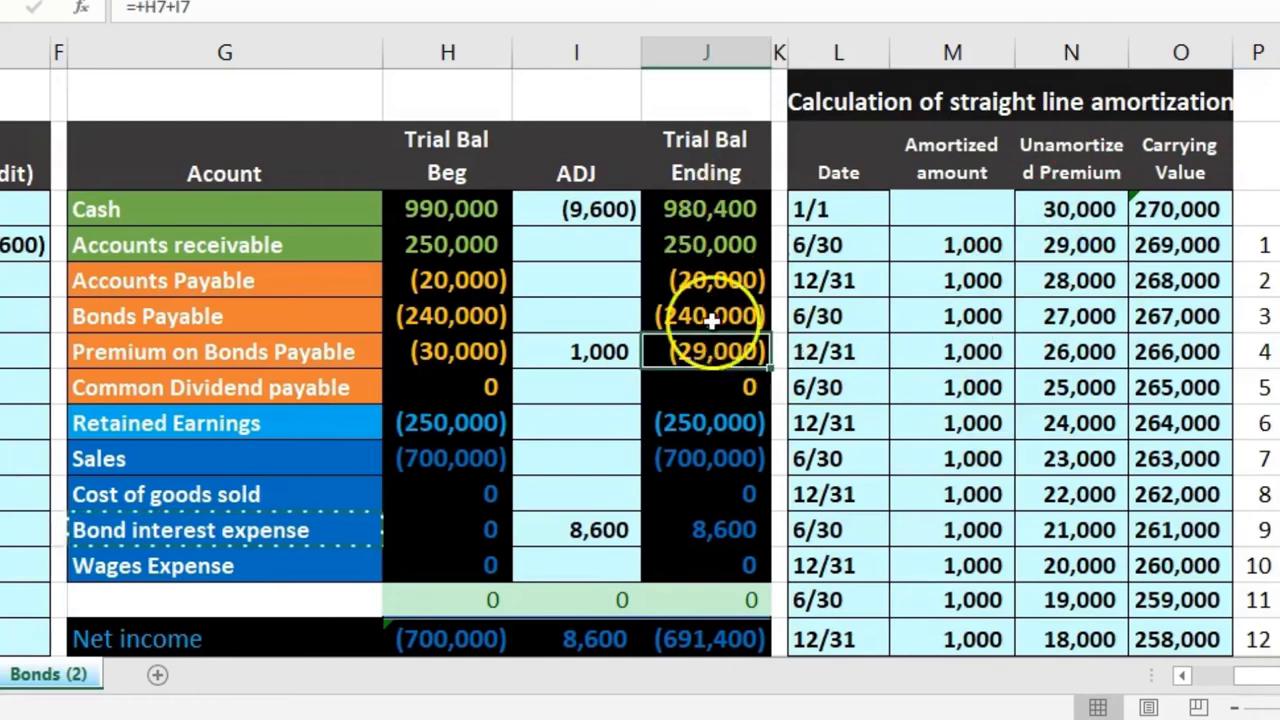
left_click(708, 312)
left_click_drag(708, 312, 706, 350)
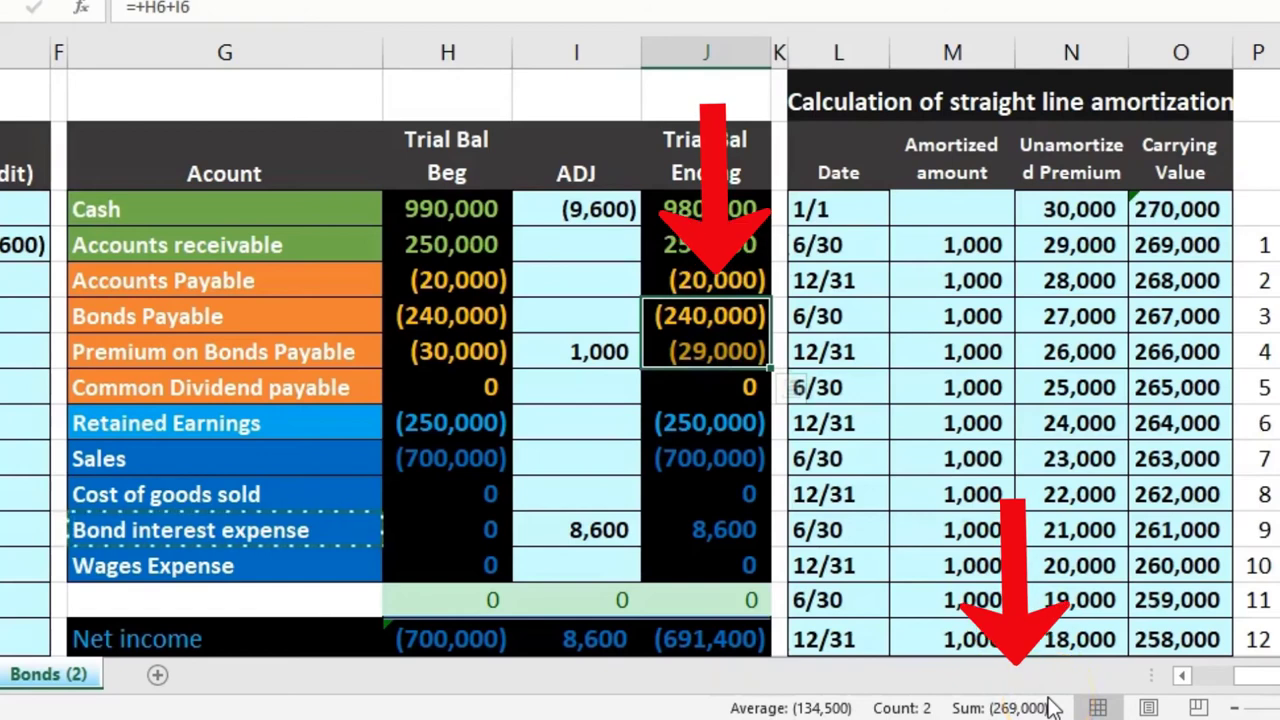
left_click(1175, 245)
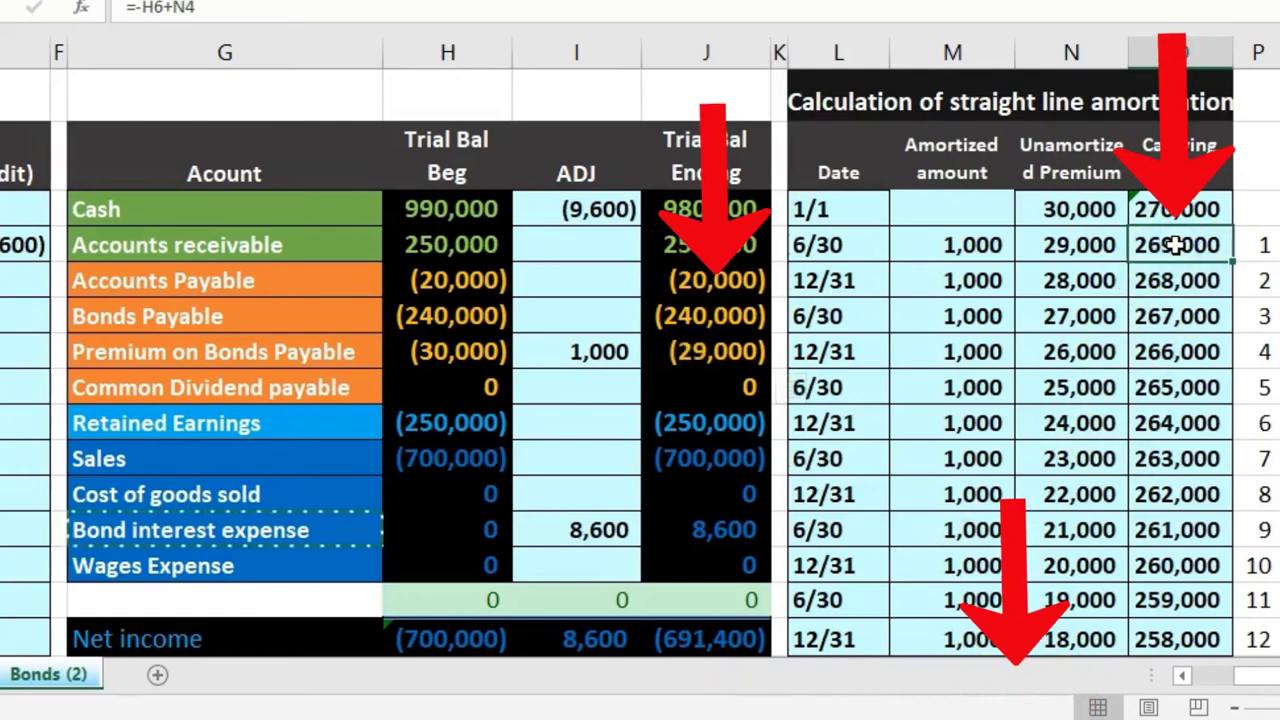
Highlight the first 12/31 row of the amortization table with the standard light green fill
left_click_drag(852, 280, 1143, 280)
right_click(1147, 282)
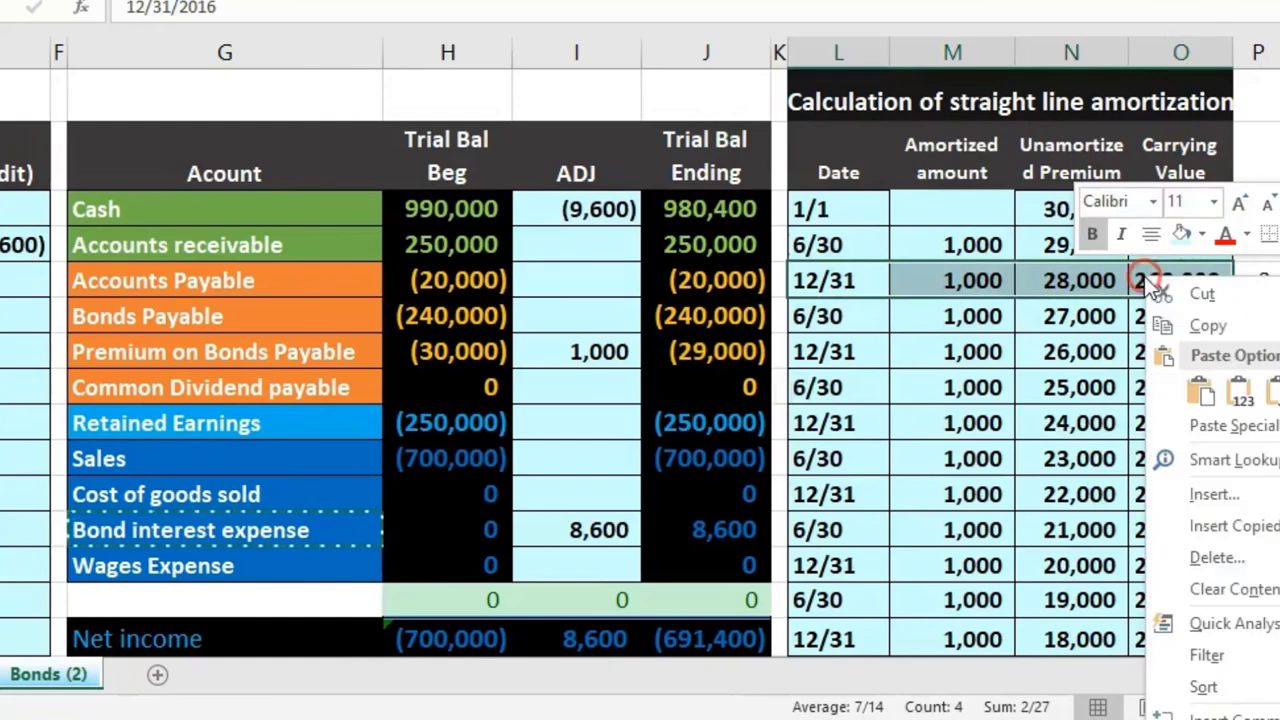
left_click(1203, 235)
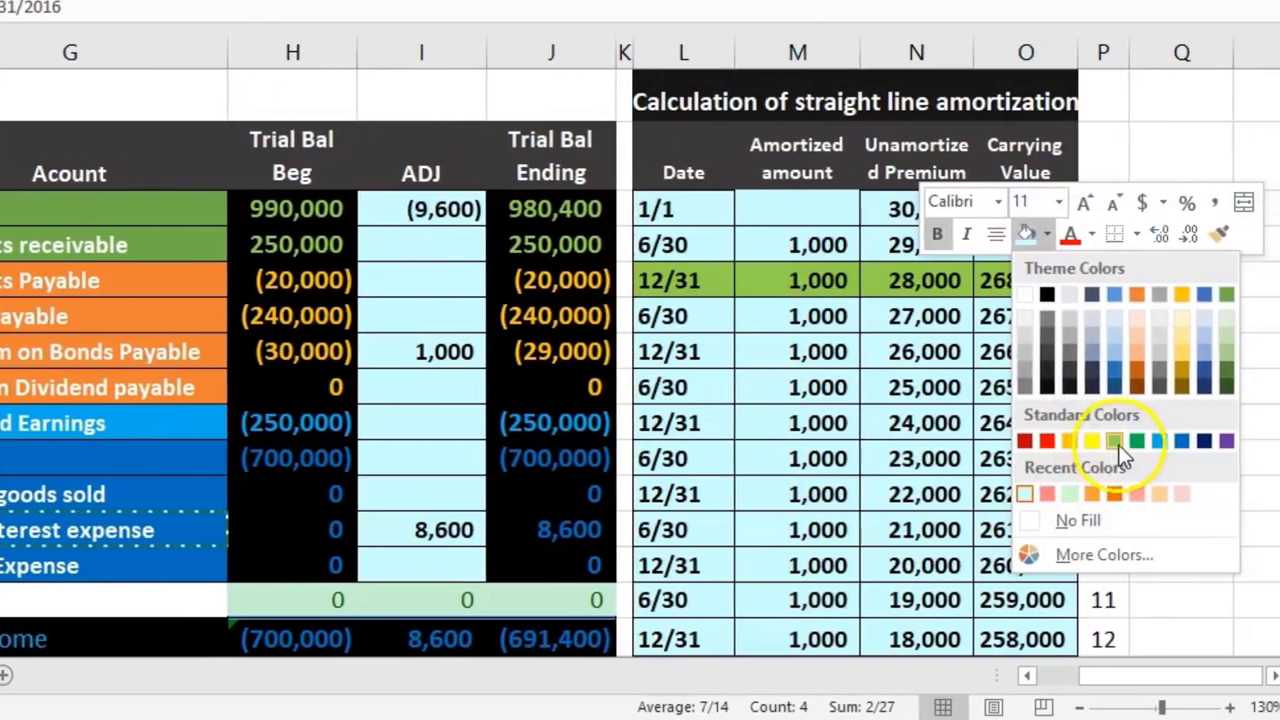
left_click(1137, 440)
left_click(1047, 234)
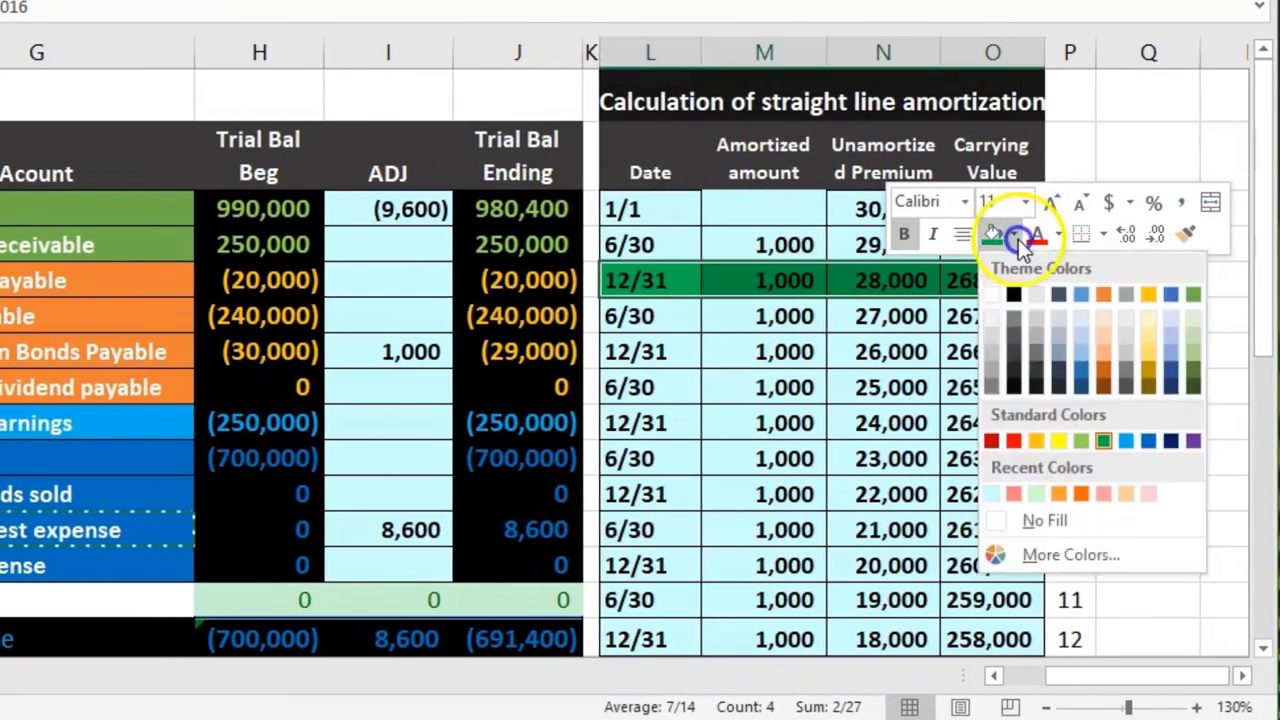
left_click(1079, 442)
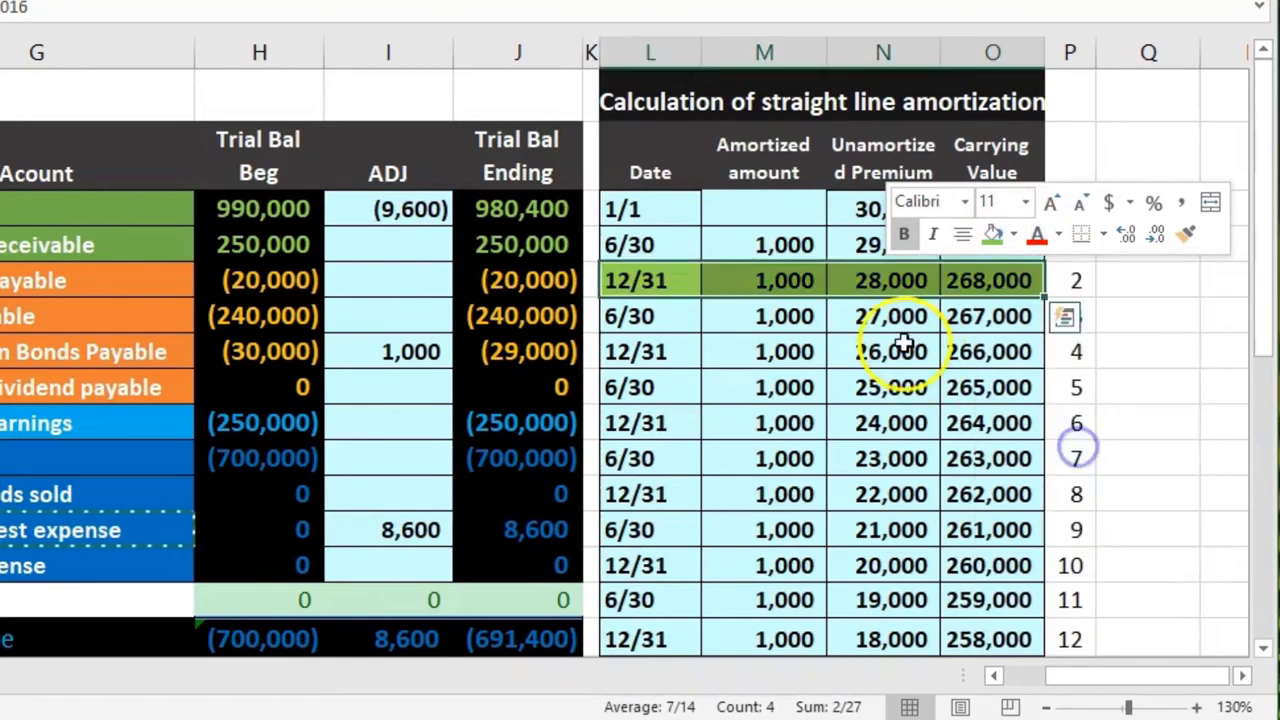
left_click(896, 325)
Copy the Cash account name from the trial balance into the second line of the 12/31 entry as values and indent it
left_click_drag(1060, 677, 1016, 677)
left_click(280, 358)
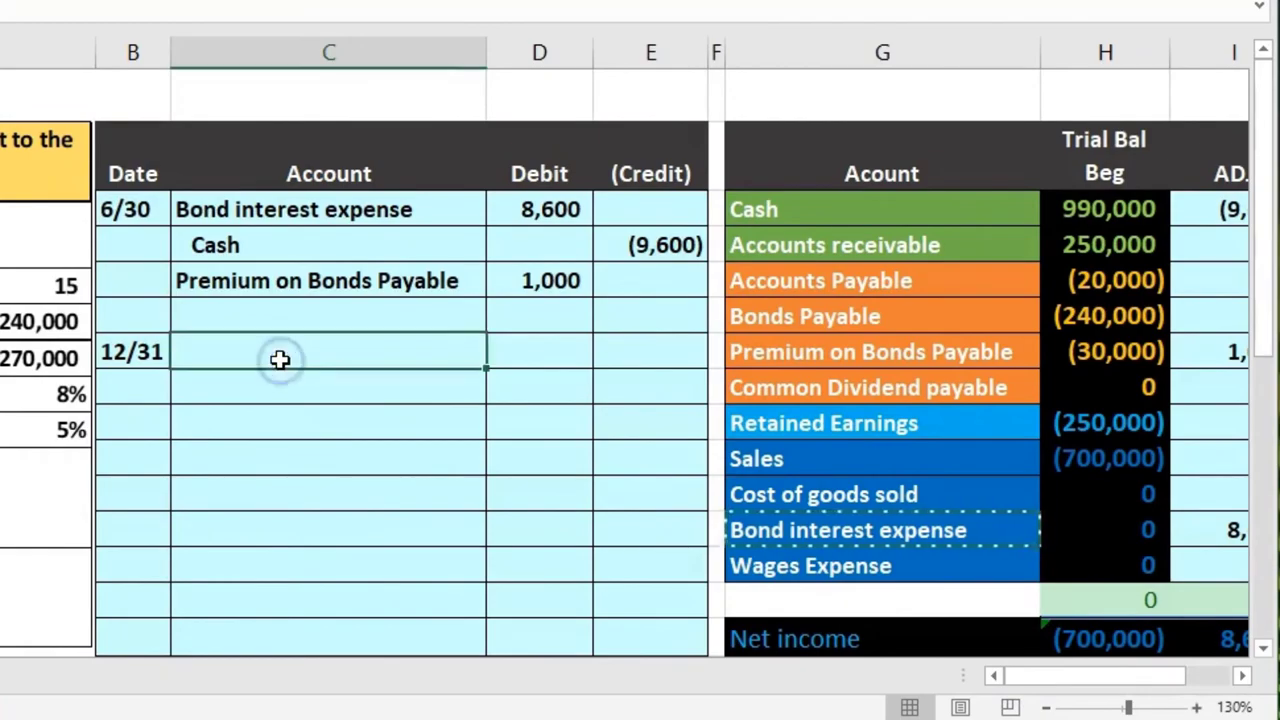
right_click(810, 218)
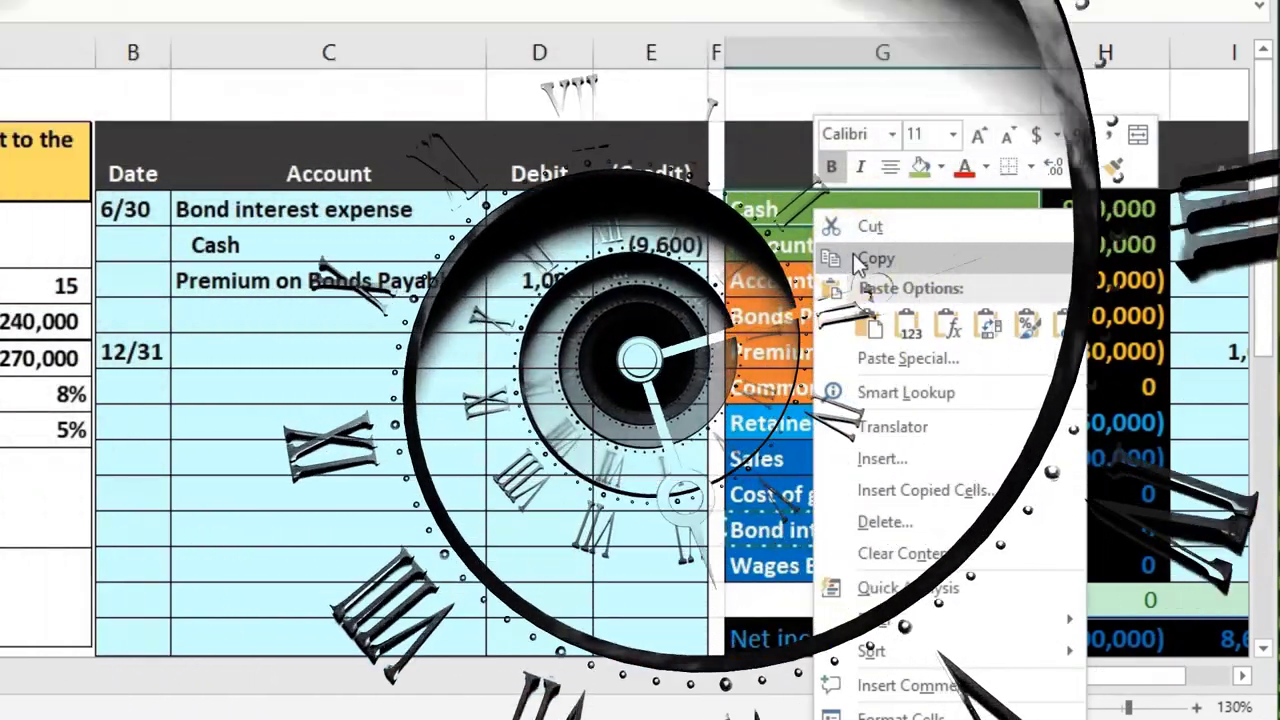
left_click(858, 262)
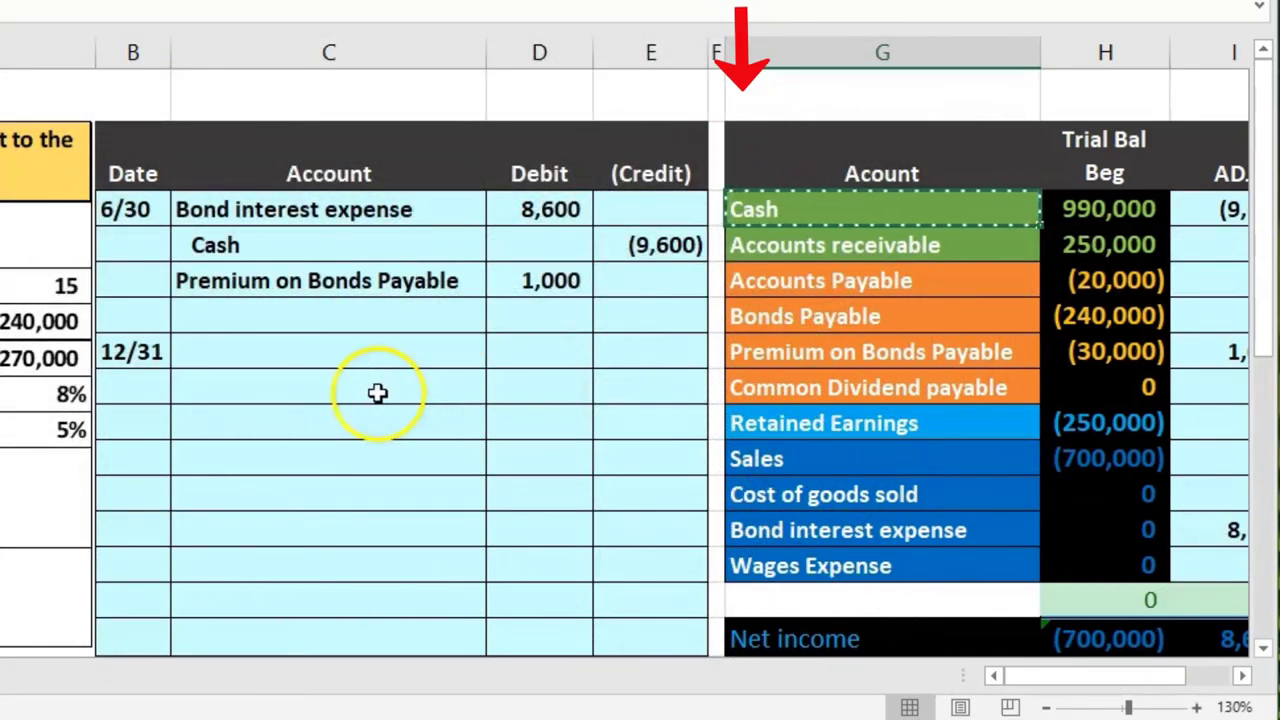
left_click(205, 388)
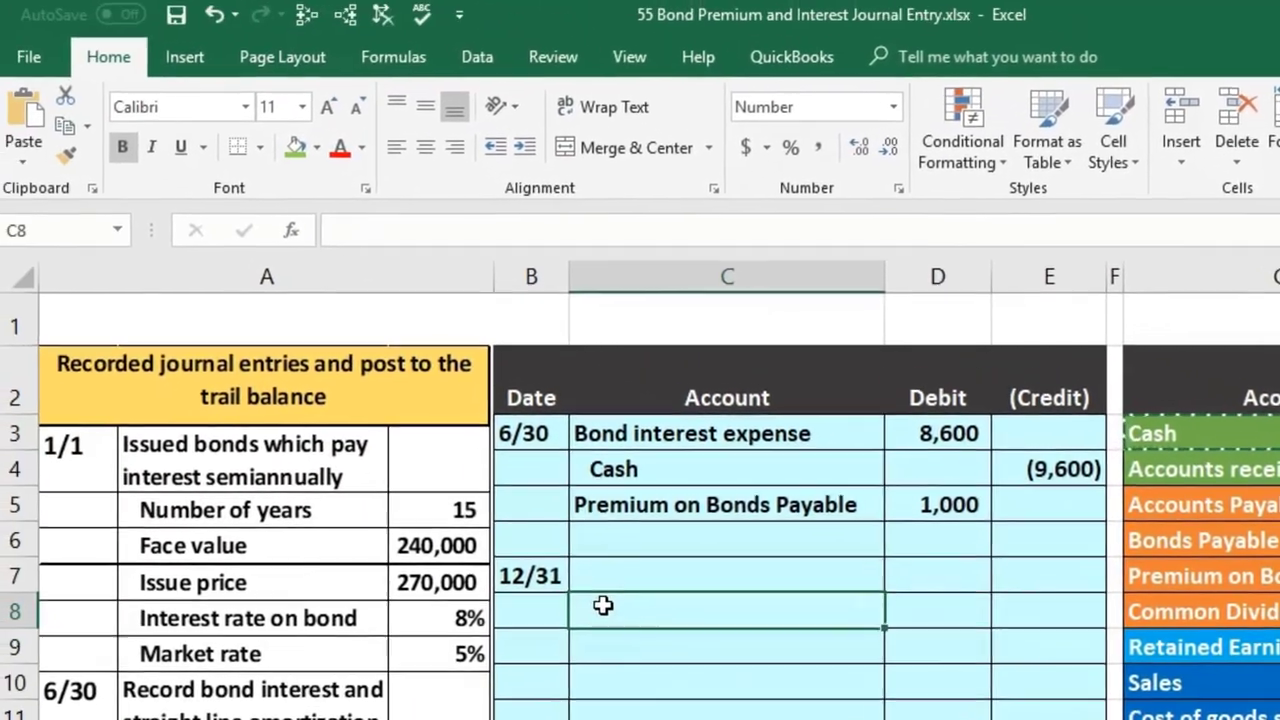
right_click(600, 605)
left_click(690, 704)
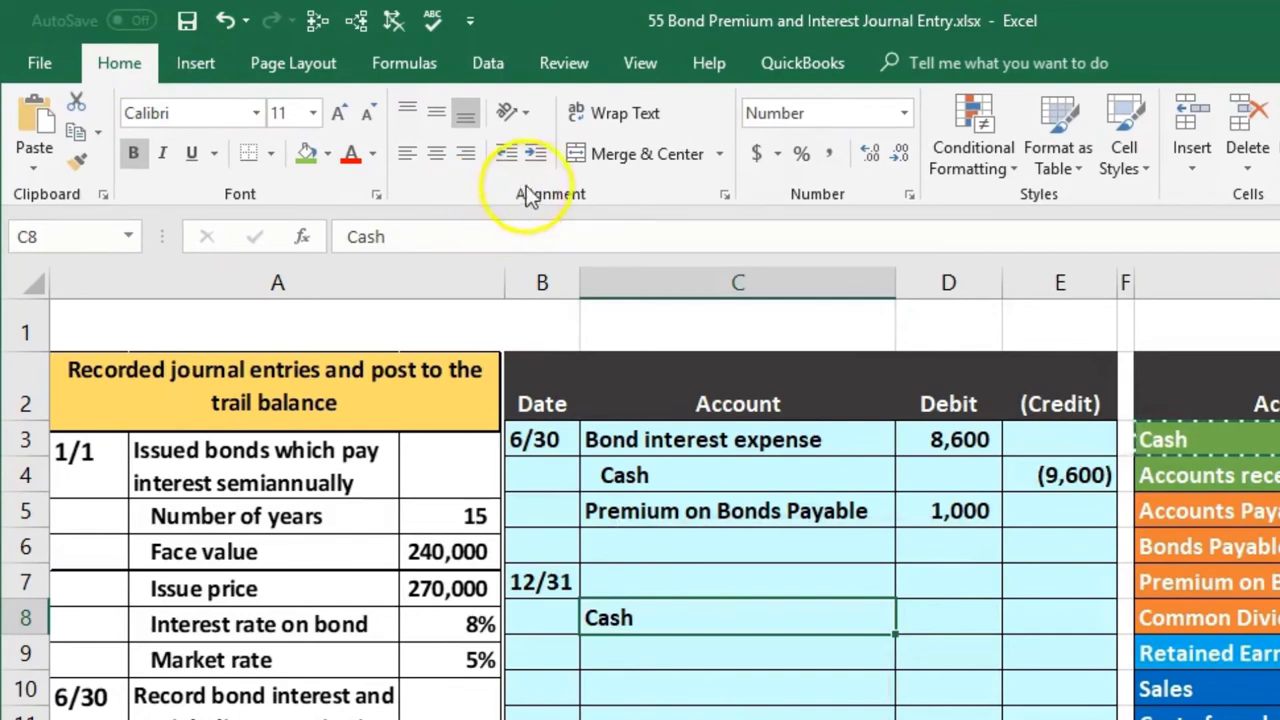
Enter the 12/31 cash credit in E8 as -240000*.08/2
left_click(1033, 618)
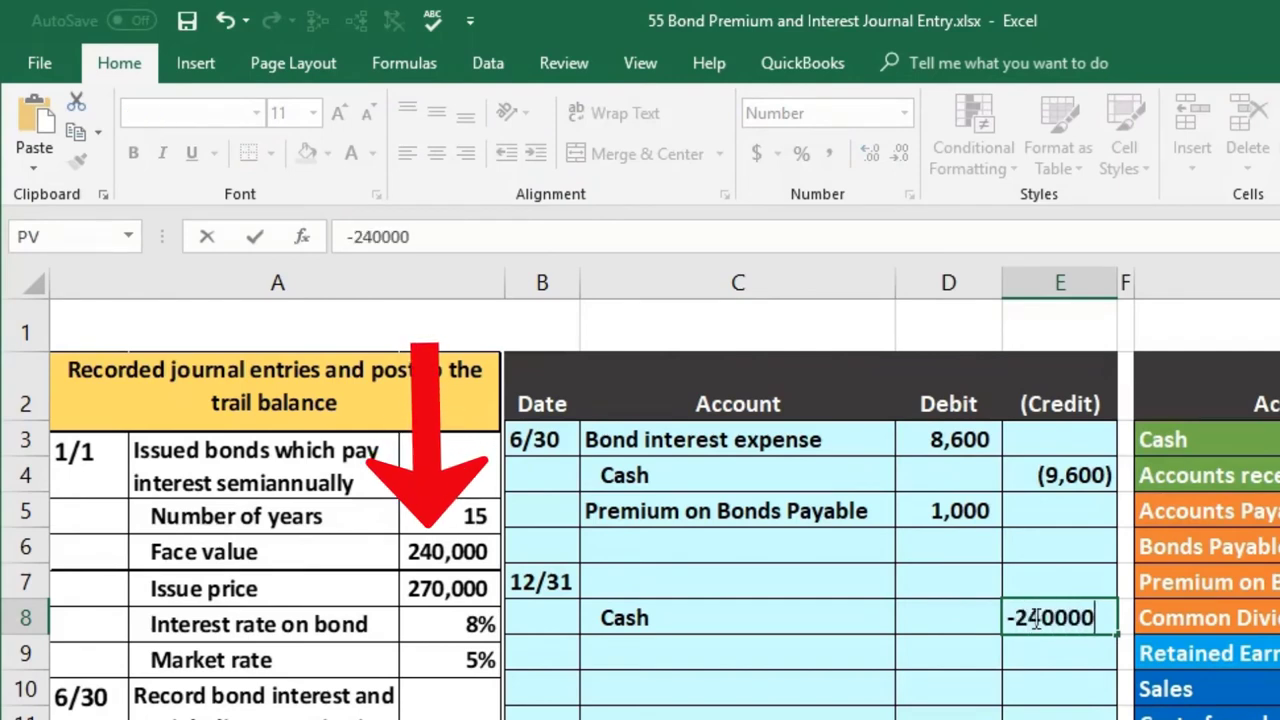
type("-240000*.")
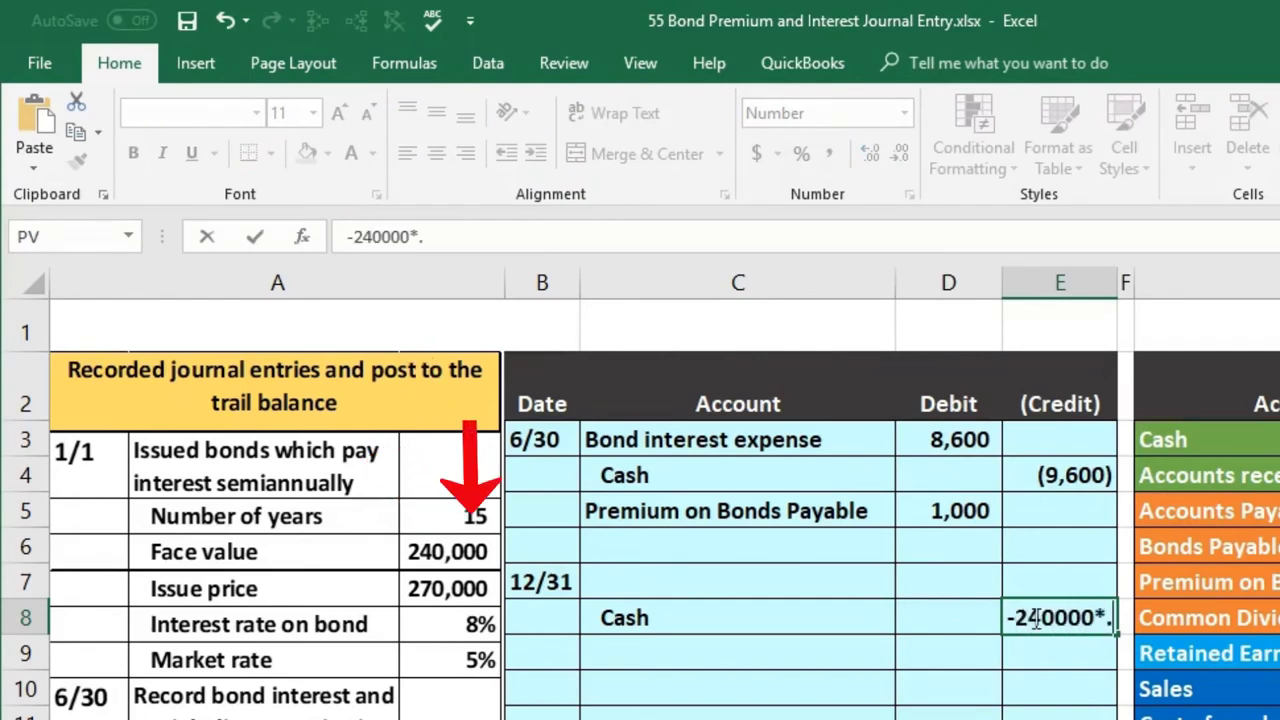
type("08/2")
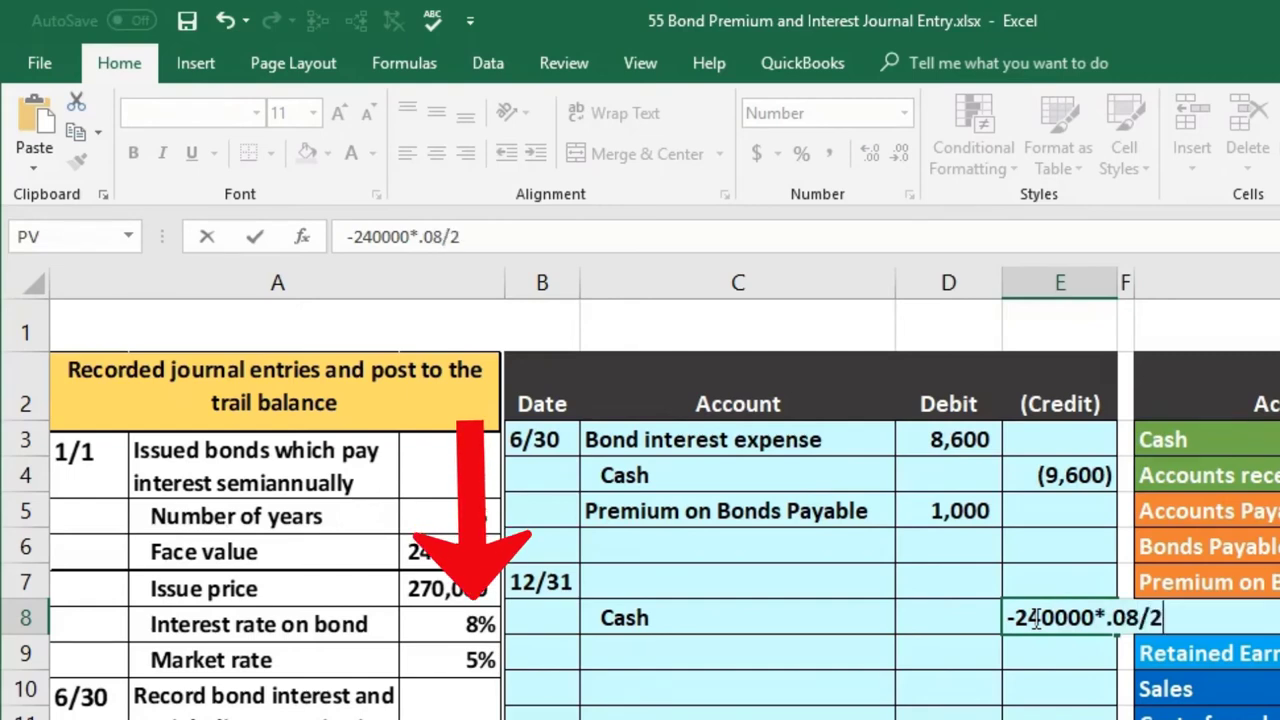
key("Return")
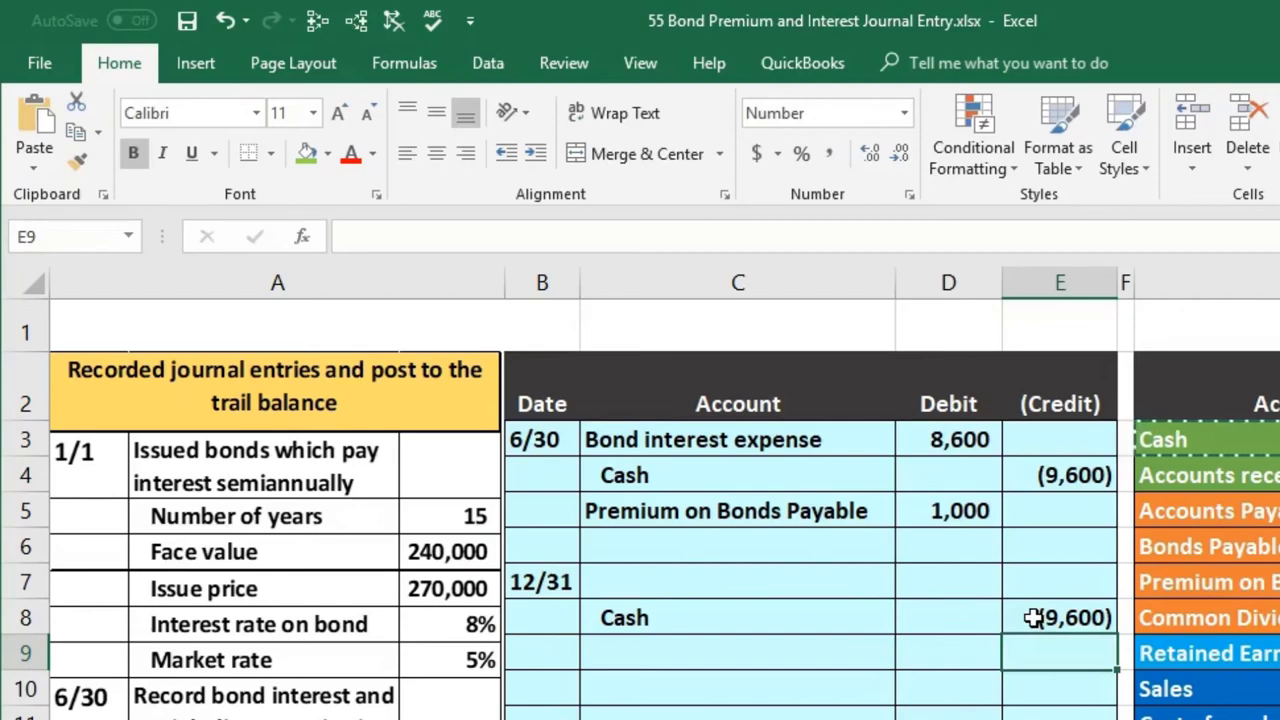
Copy the Premium on Bonds Payable account name from the 6/30 entry into the third line of the 12/31 entry as values
left_click(808, 518)
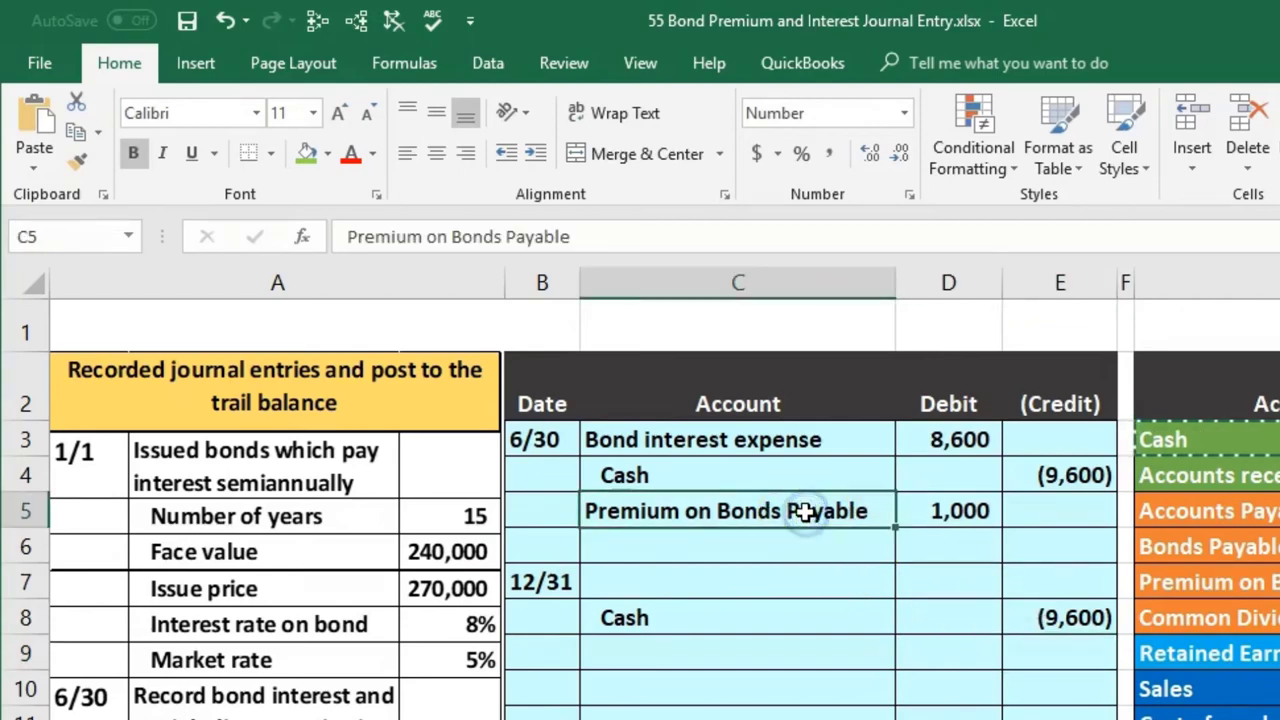
right_click(807, 515)
left_click(836, 564)
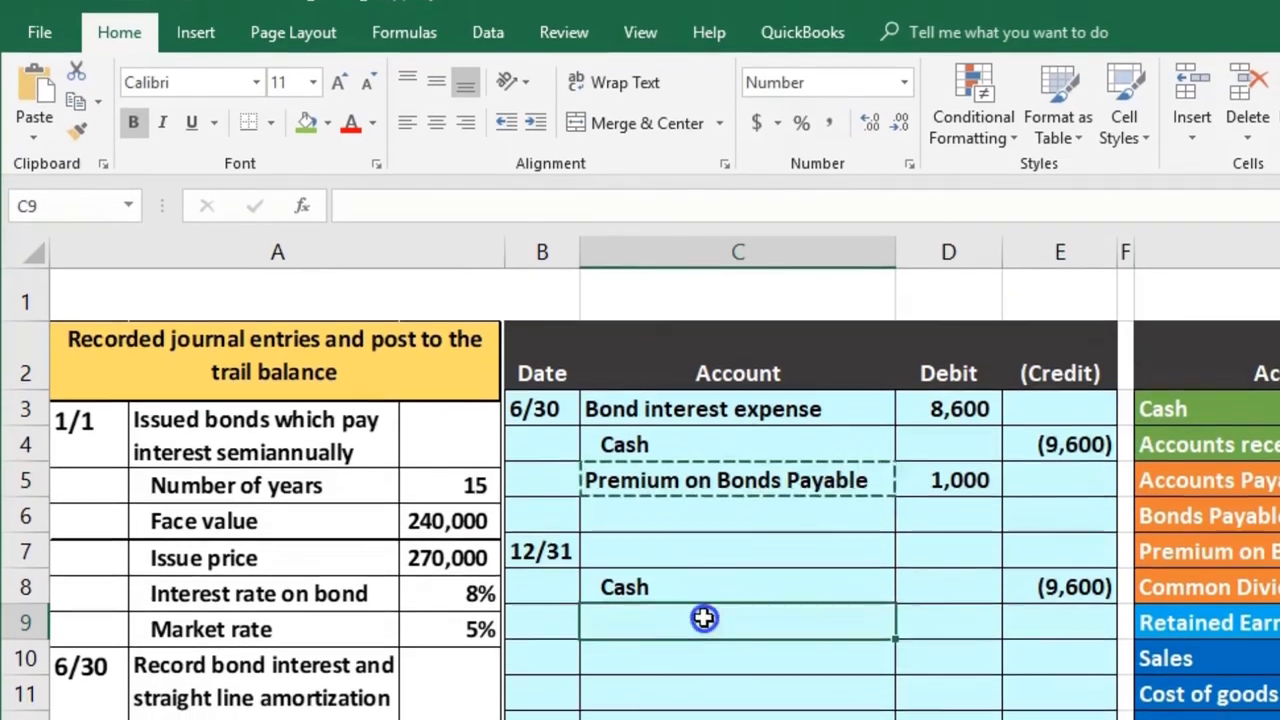
right_click(700, 645)
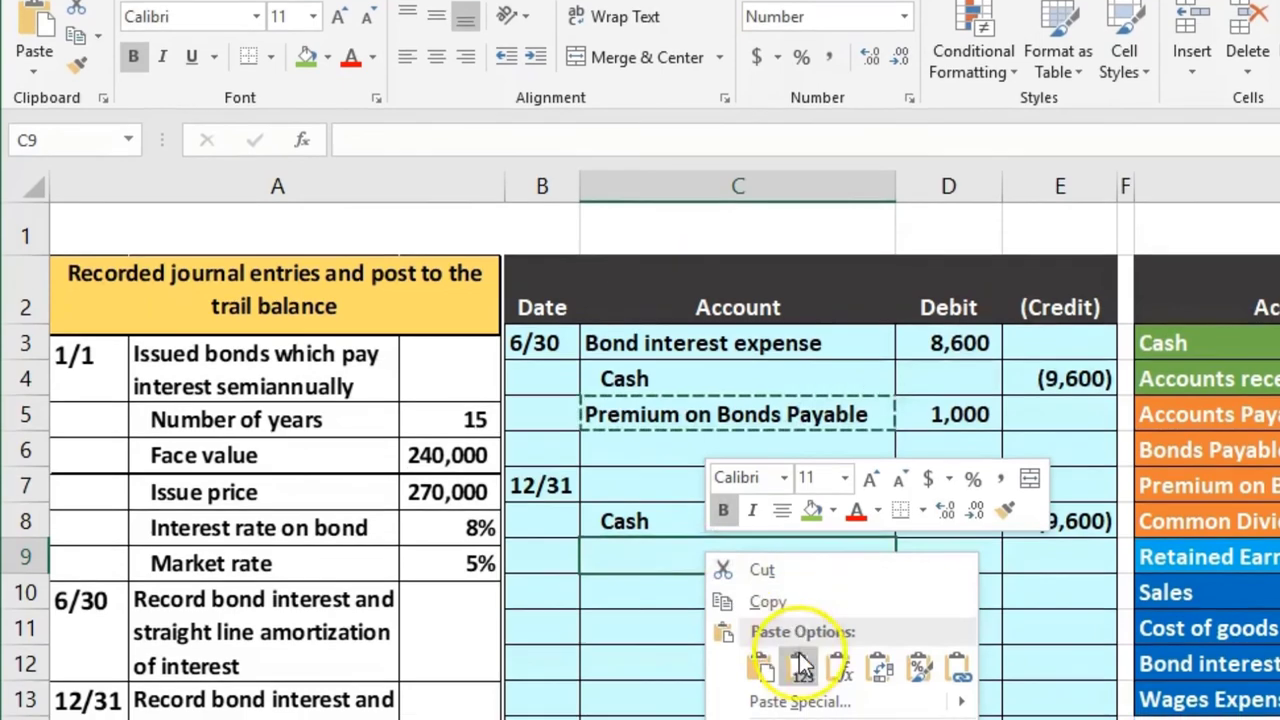
left_click(801, 665)
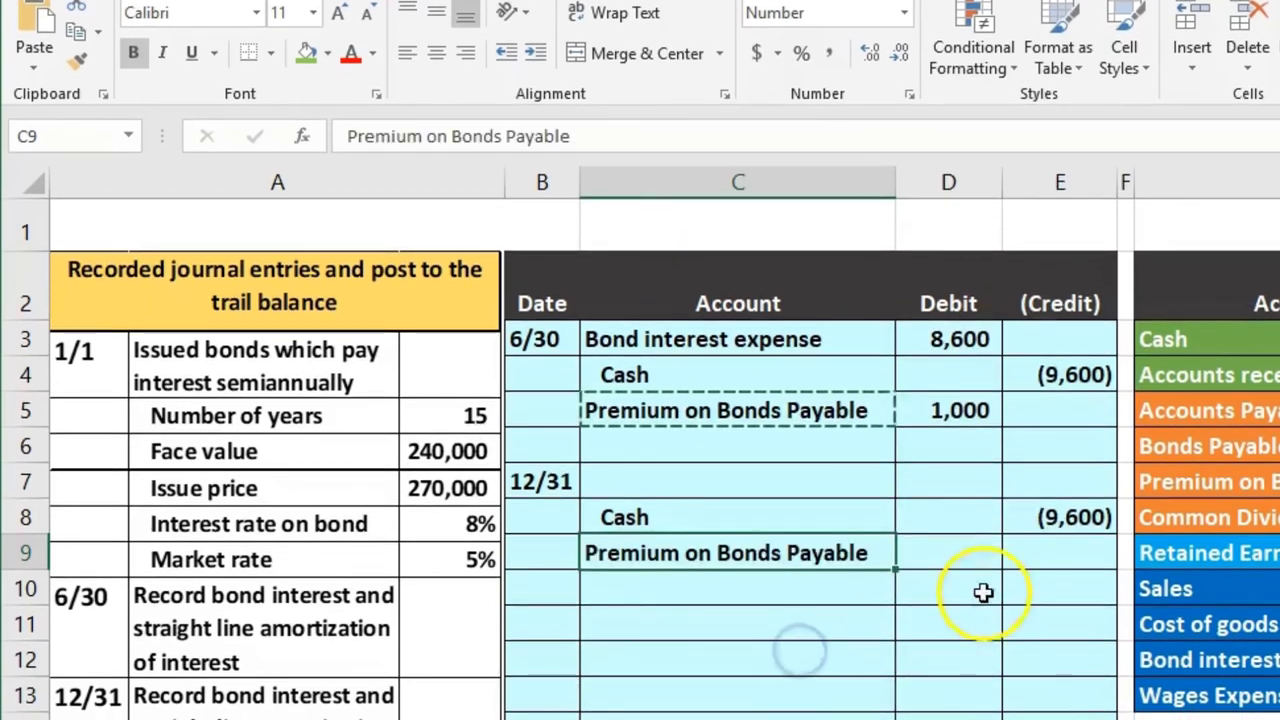
Link the 12/31 premium debit in D9 to the 12/31 amortized amount in M5 of the amortization table
left_click(971, 561)
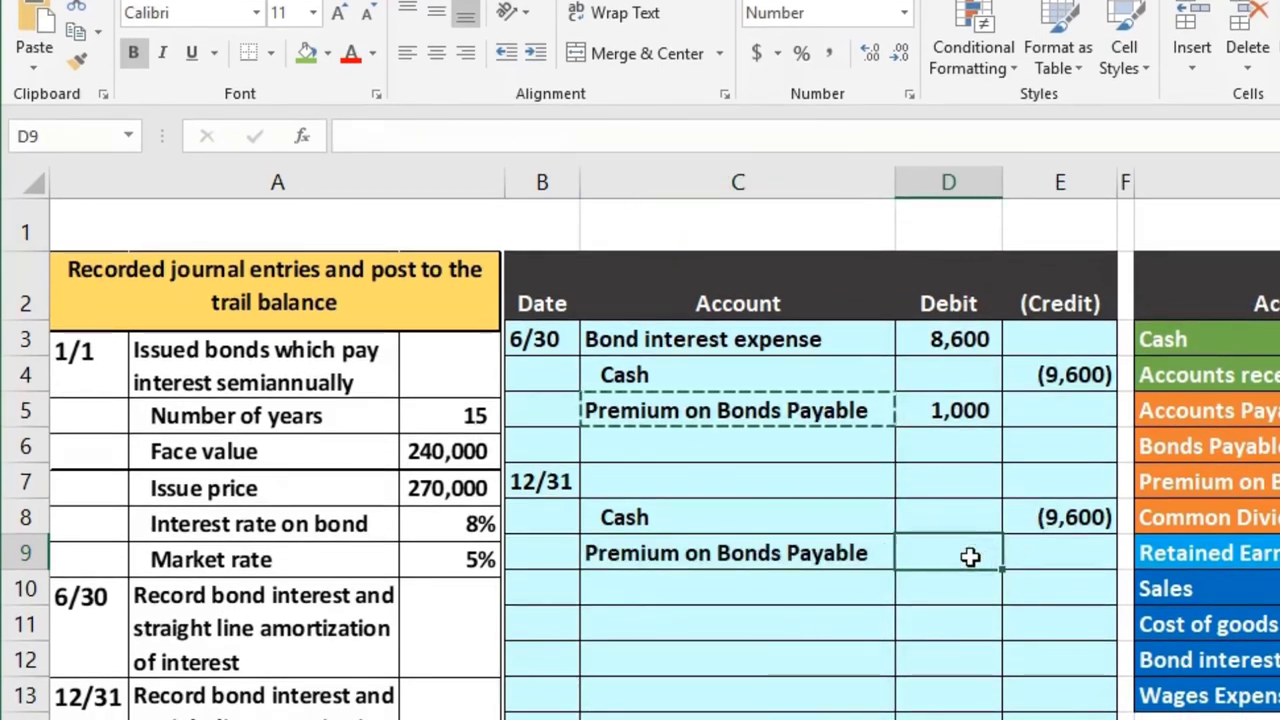
type("=")
key("Right")
key("Right")
key("Right")
key("Right")
key("Right")
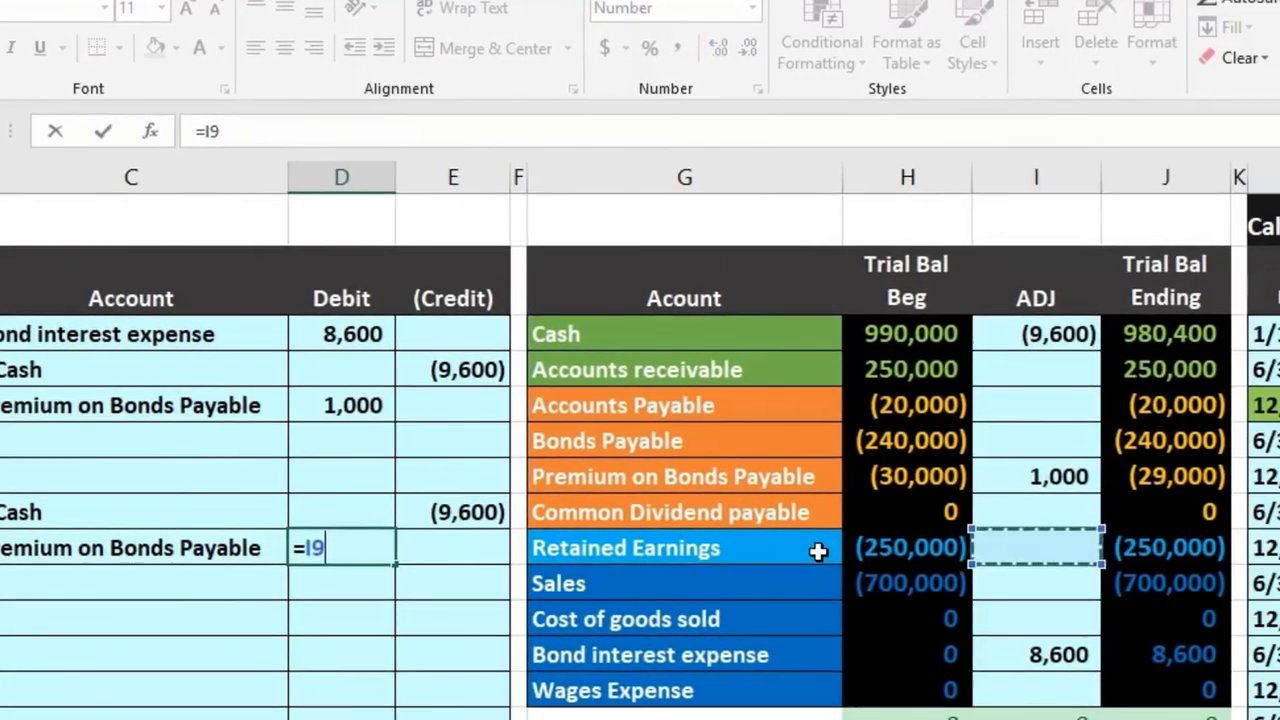
key("Up")
key("Right")
key("Up")
key("Up")
key("Right")
key("Right")
key("Right")
key("Up")
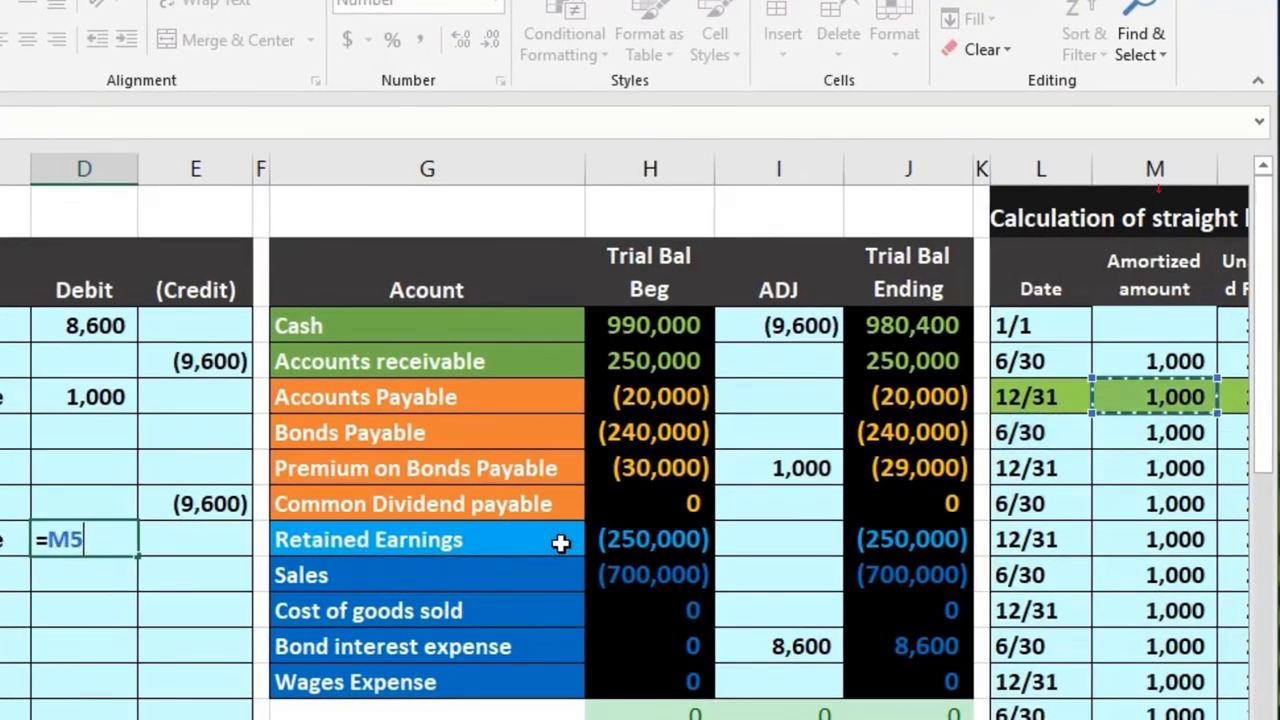
key("Return")
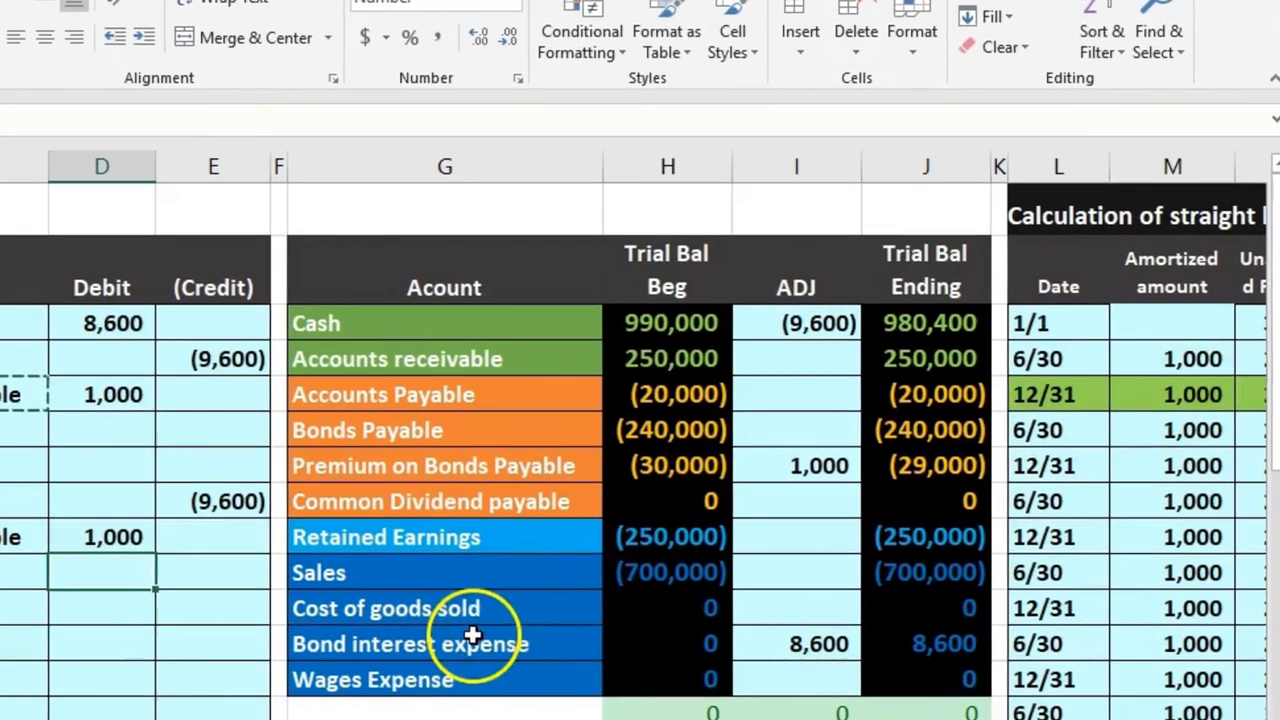
Copy the Bond interest expense account name from the trial balance into the first line of the 12/31 entry as values
right_click(470, 646)
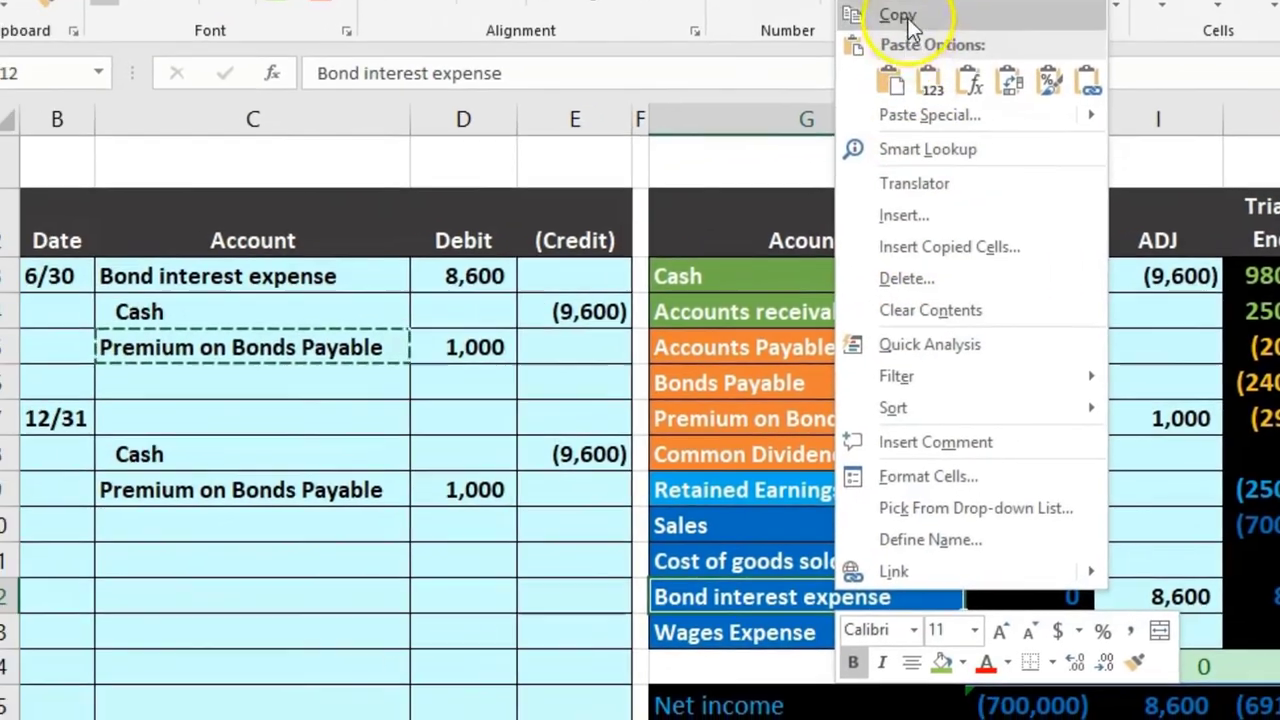
left_click(908, 18)
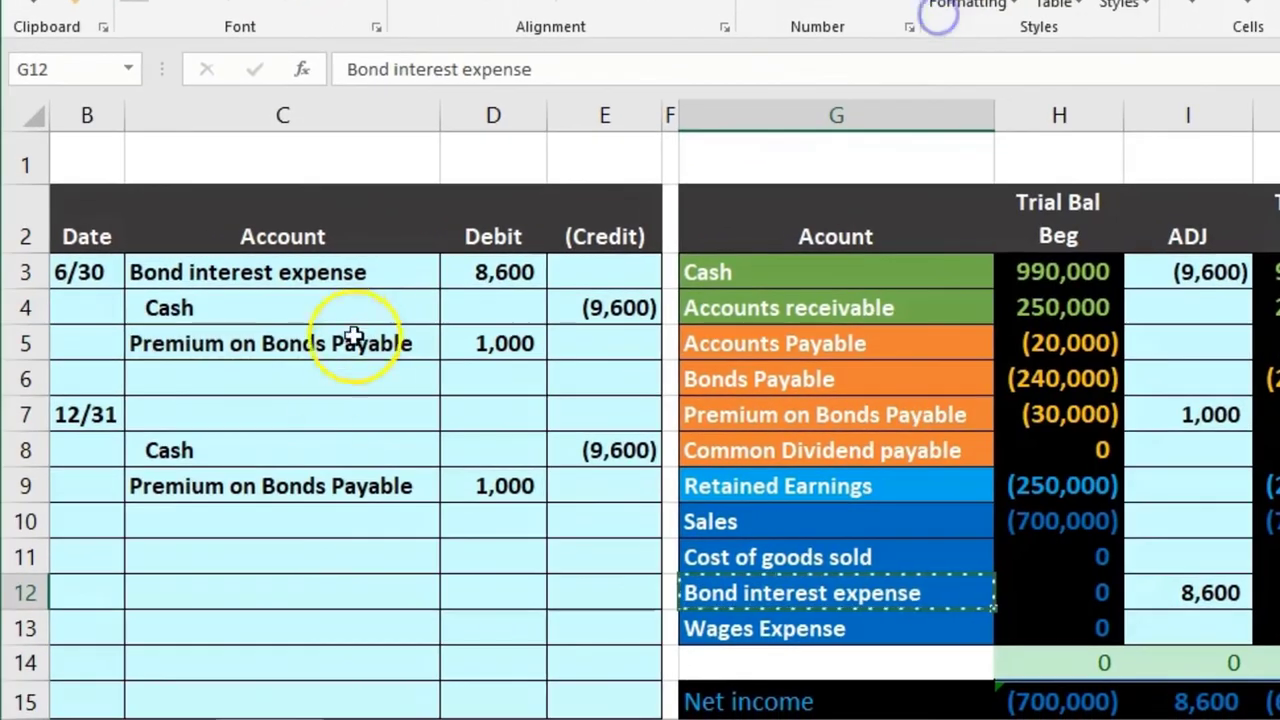
left_click(270, 418)
right_click(273, 421)
left_click(392, 533)
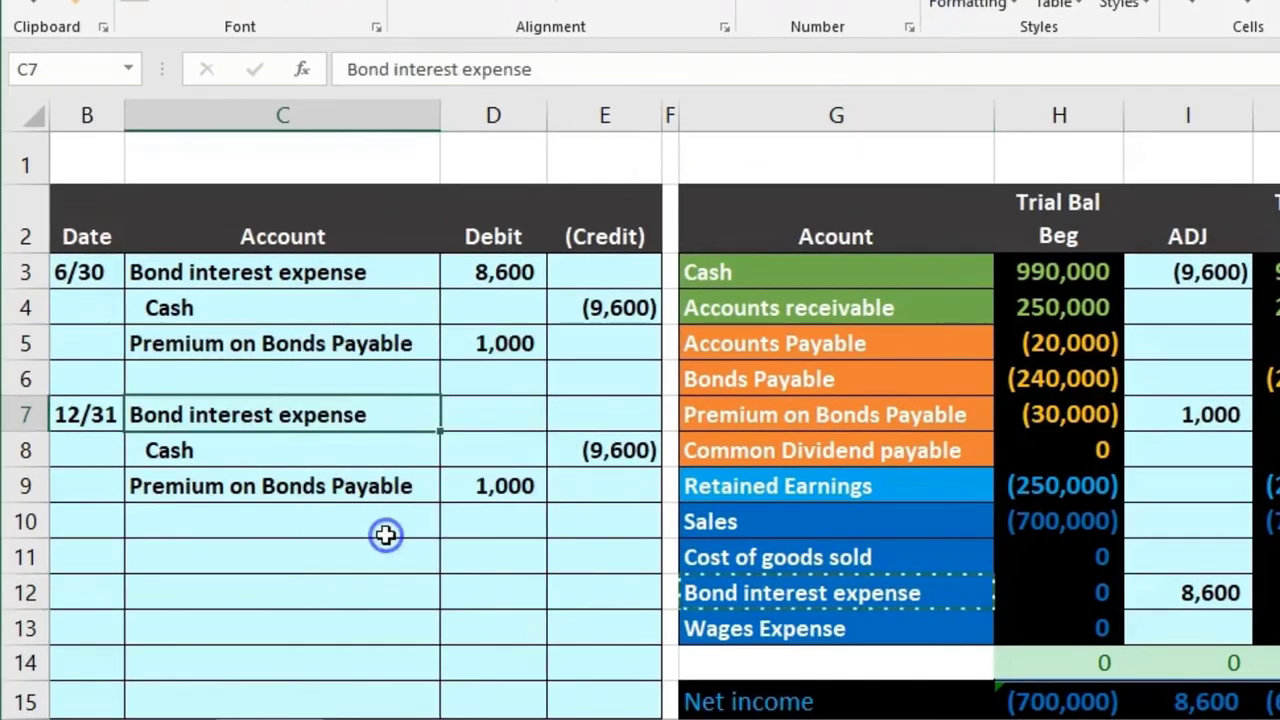
Calculate the 12/31 bond interest expense debit in D7 as the negative sum of D8:E9
left_click(474, 416)
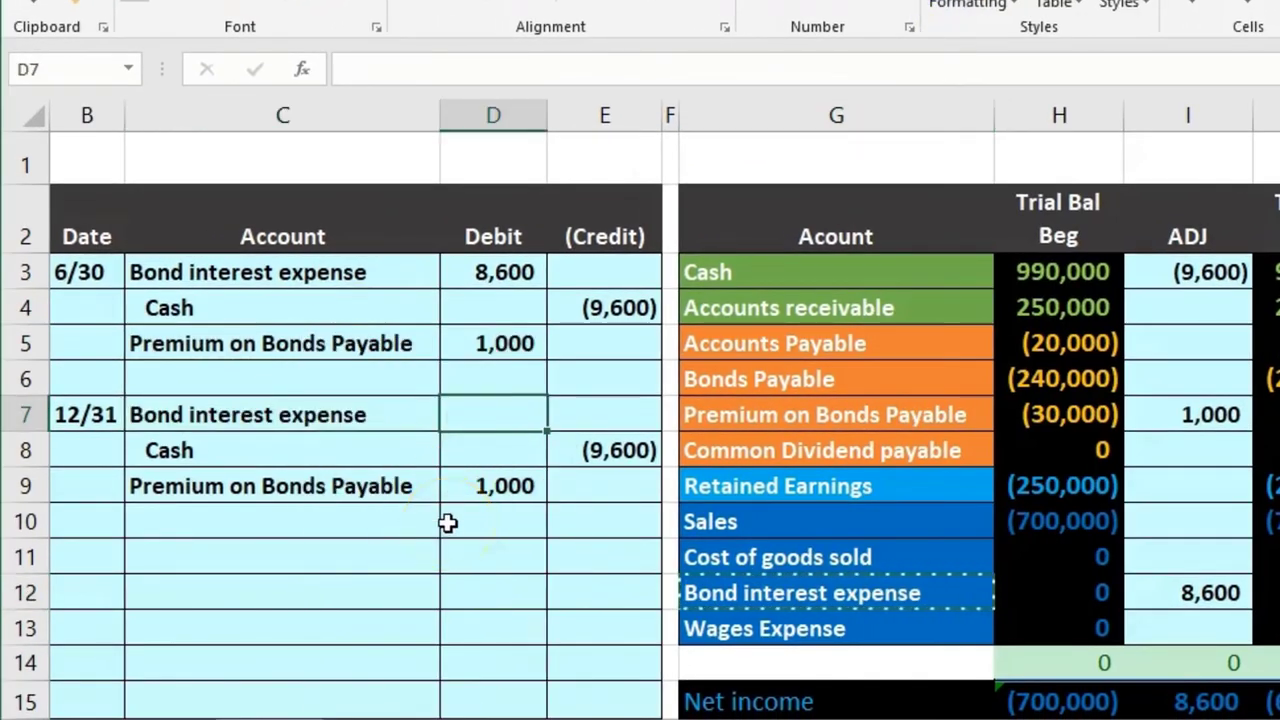
type("-")
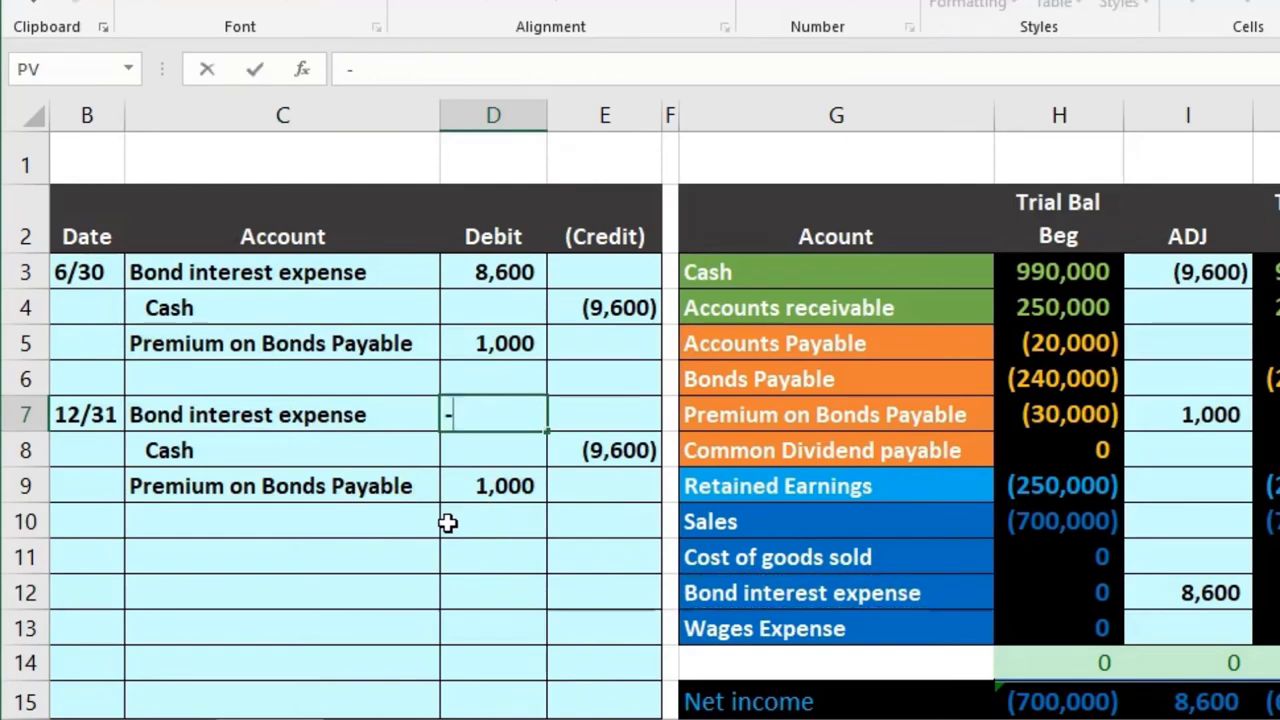
type("sum(")
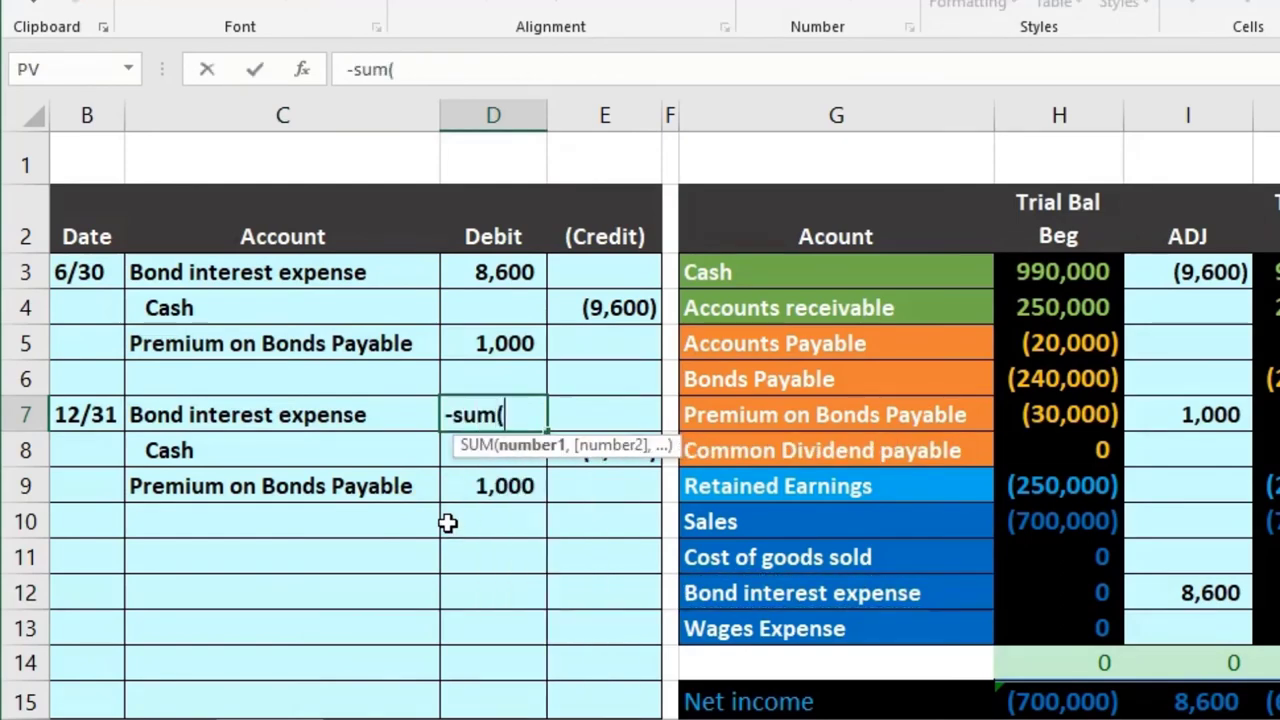
left_click_drag(569, 489, 527, 494)
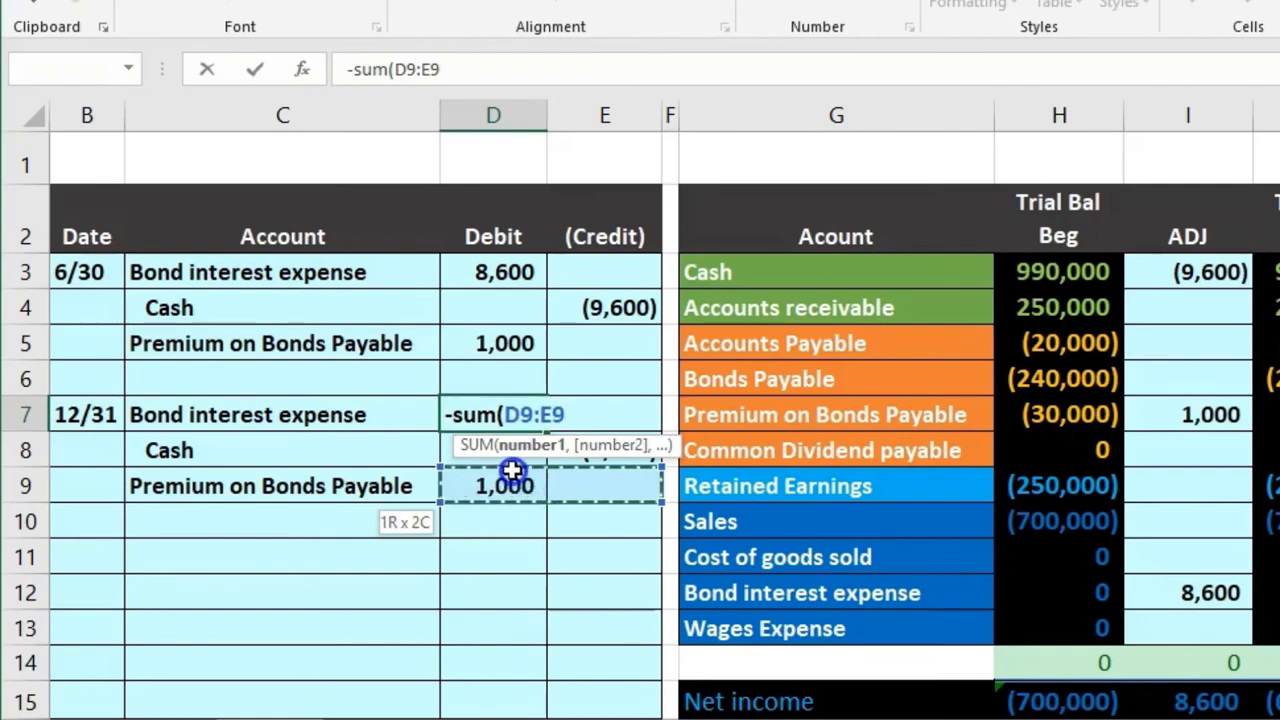
left_click_drag(591, 451, 650, 345)
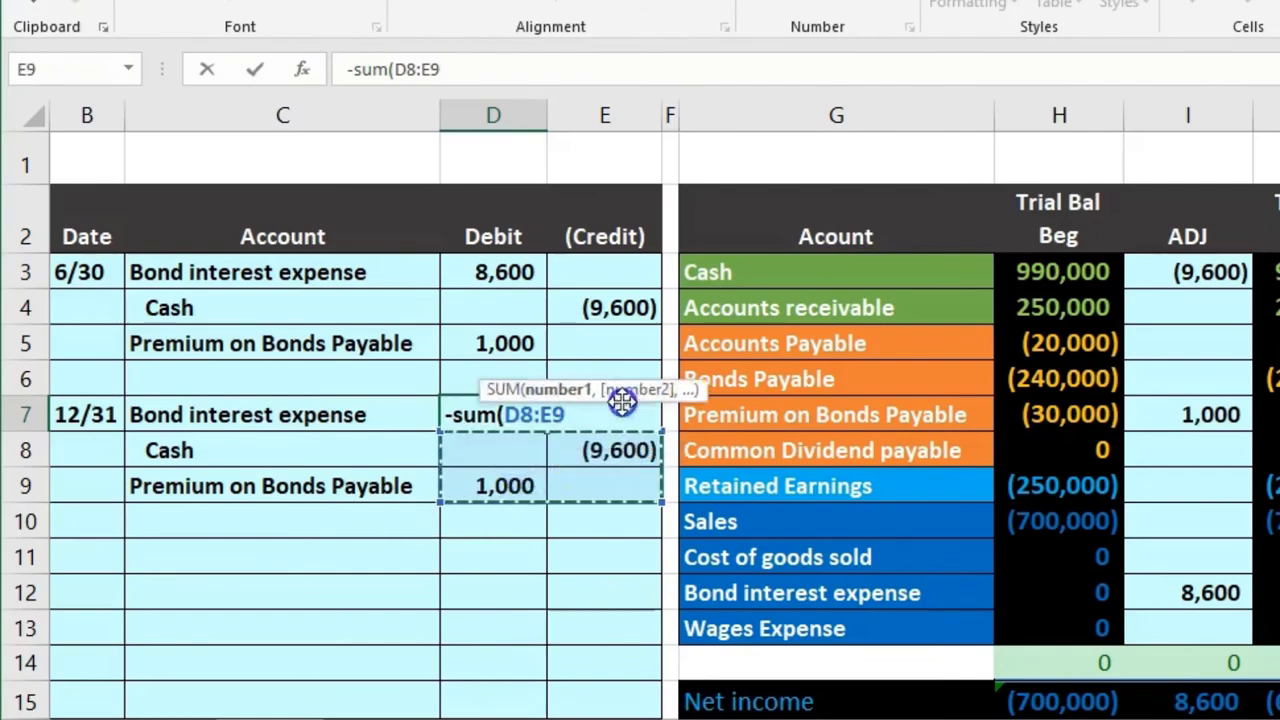
key("Return")
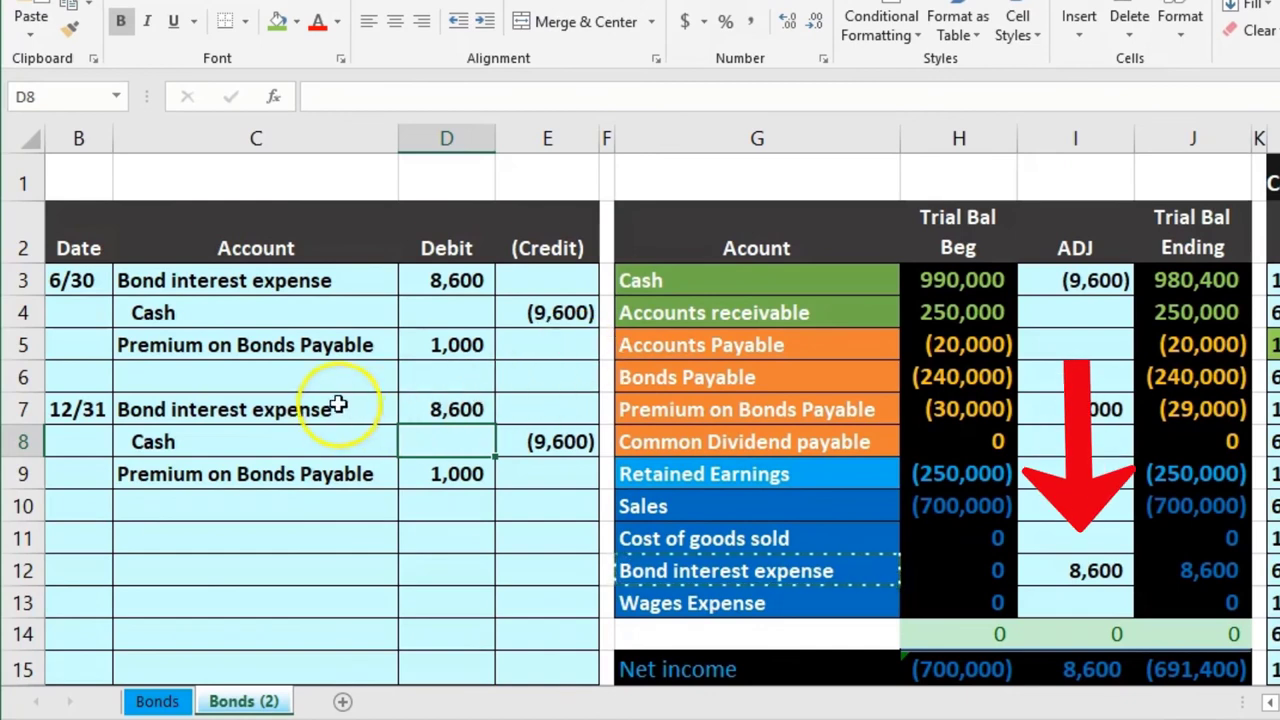
Post the 12/31 bond interest expense to the trial balance by extending its adjustment formula to =D3+D7
left_click_drag(337, 409, 470, 412)
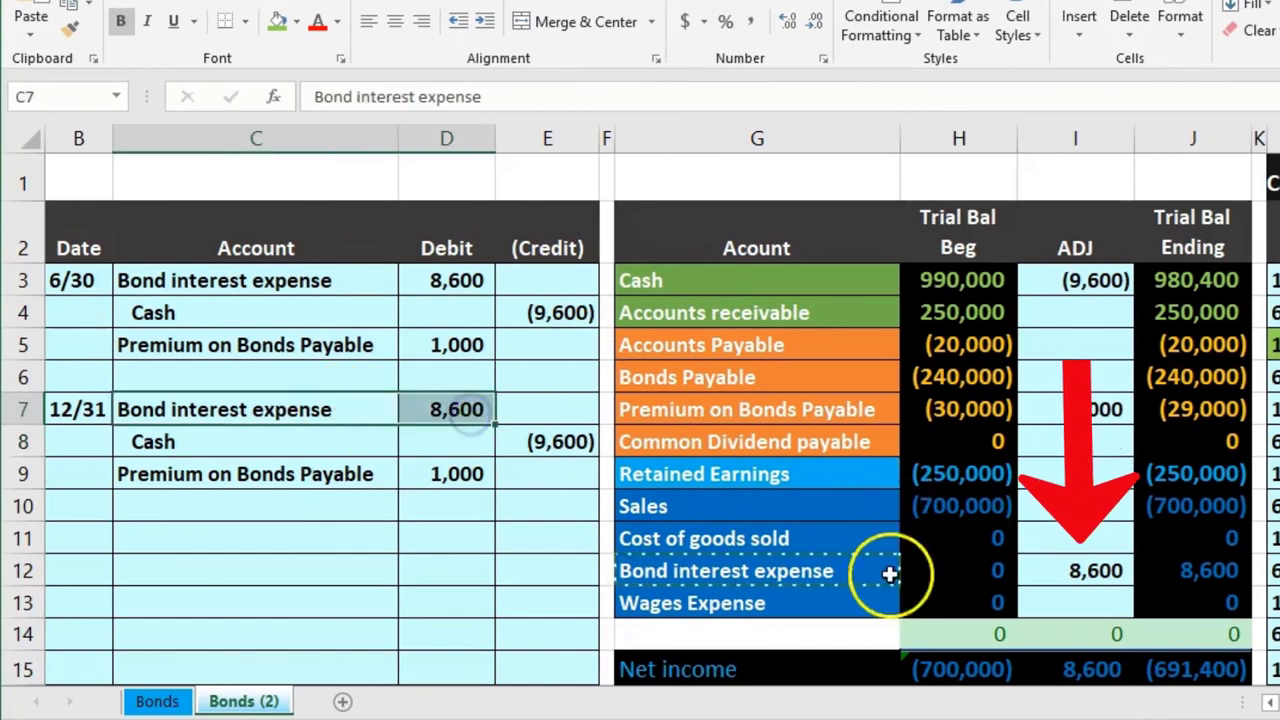
left_click_drag(820, 571, 960, 571)
left_click(1104, 568)
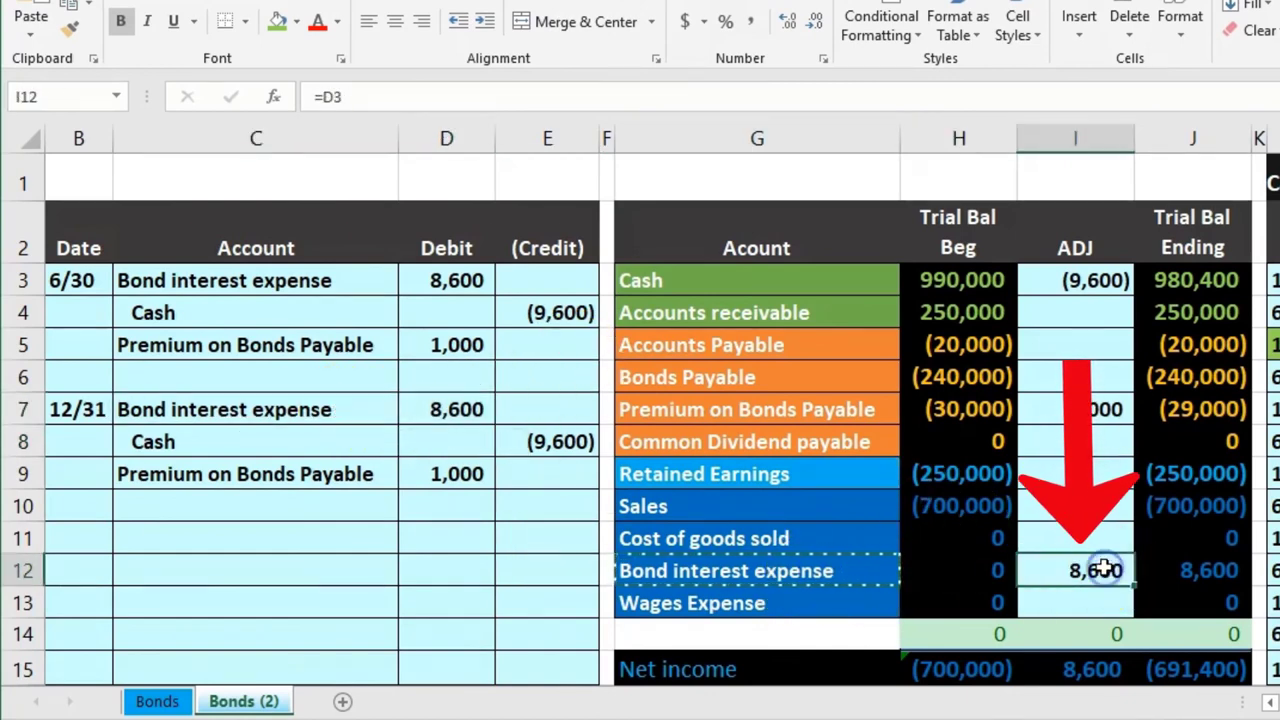
double_click(1104, 568)
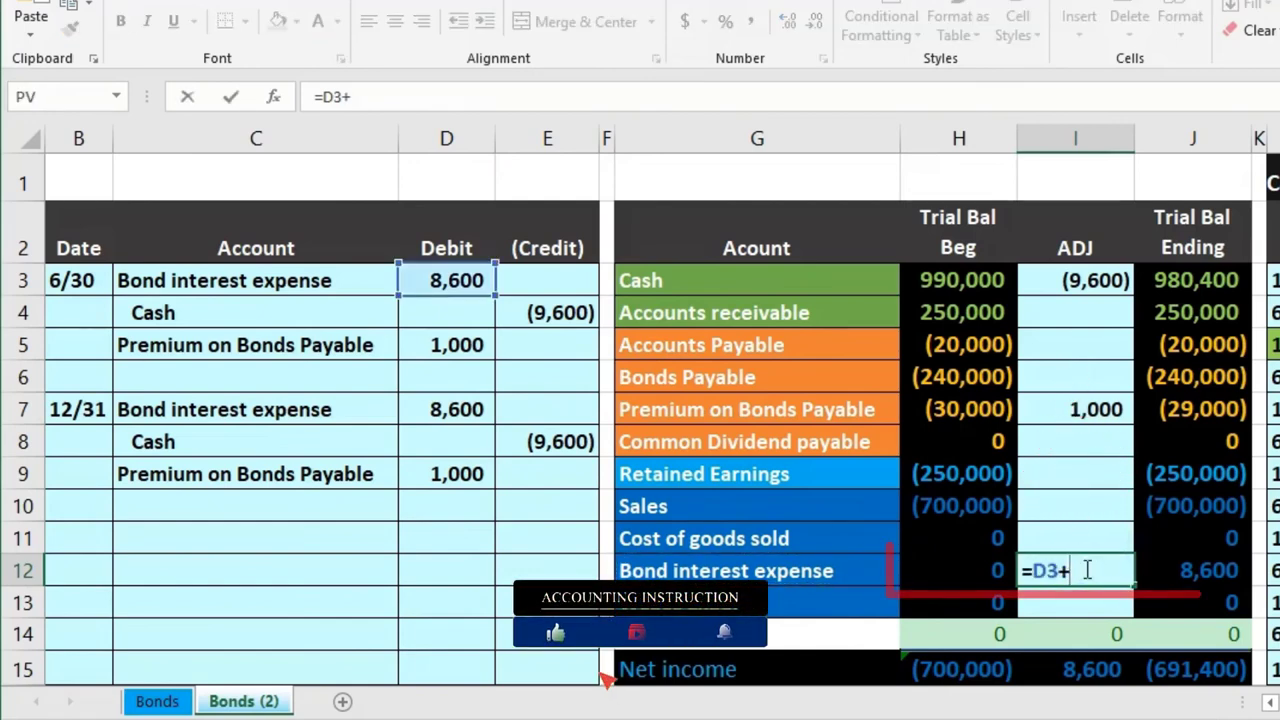
type("+")
left_click(445, 409)
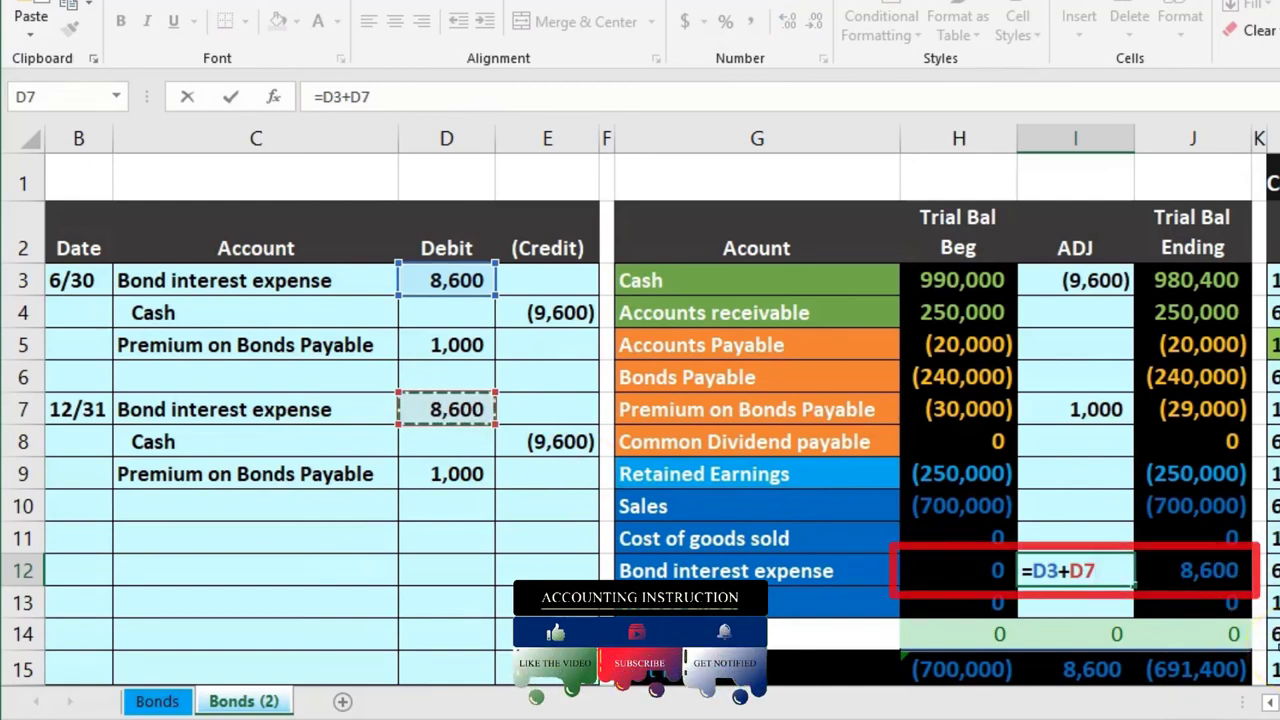
key("Return")
Post the 12/31 cash credit to the trial balance by extending the Cash adjustment formula to =E4+E8
left_click_drag(323, 432, 529, 440)
left_click_drag(720, 282, 1000, 282)
left_click(1075, 283)
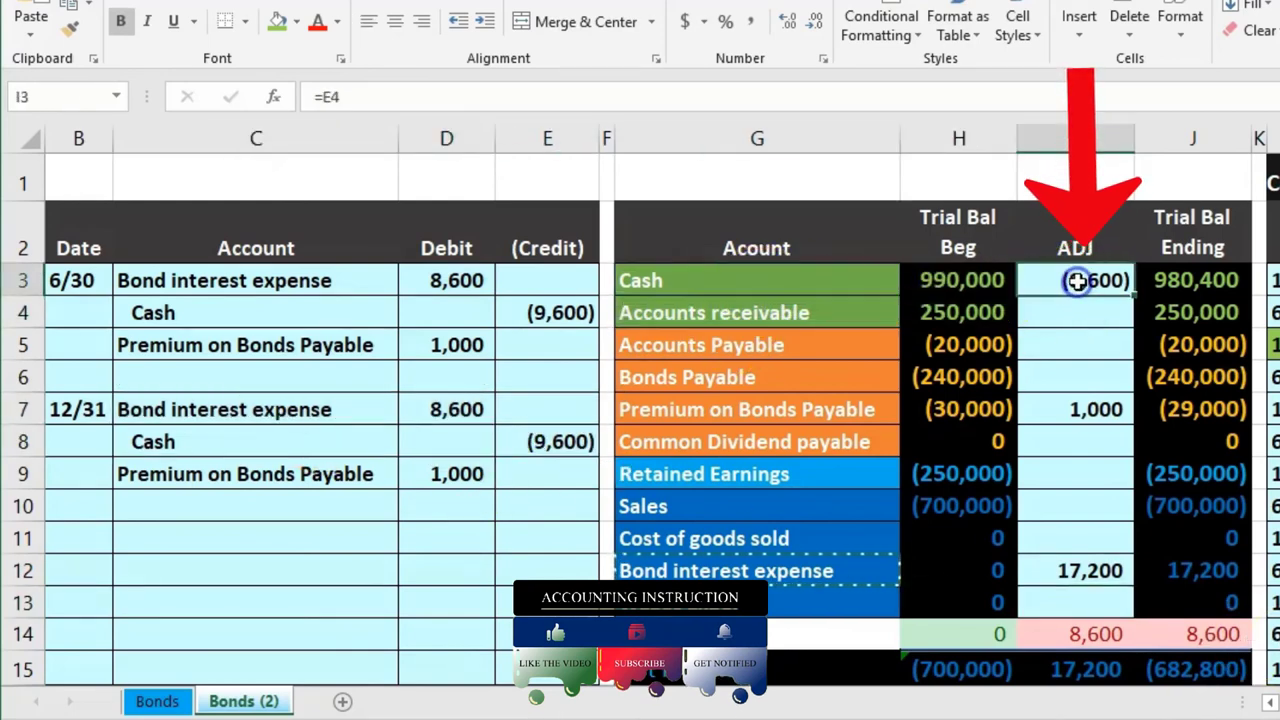
double_click(1077, 282)
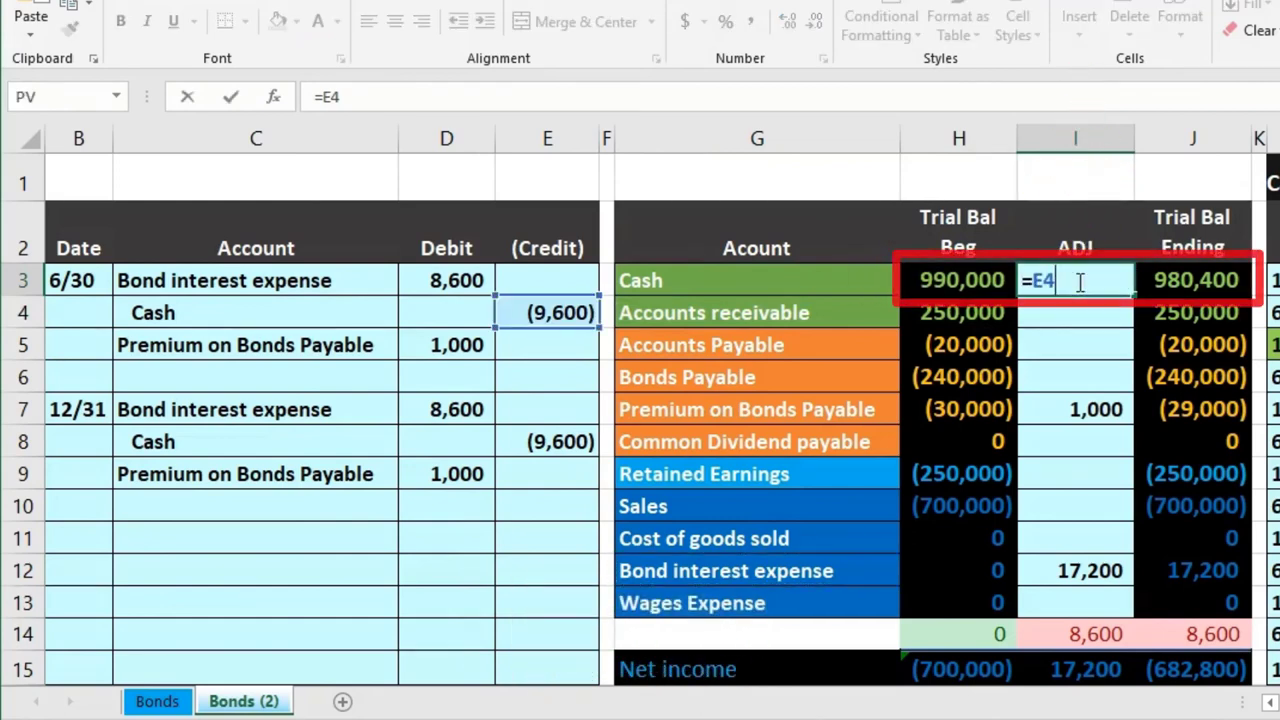
type("+")
left_click(591, 430)
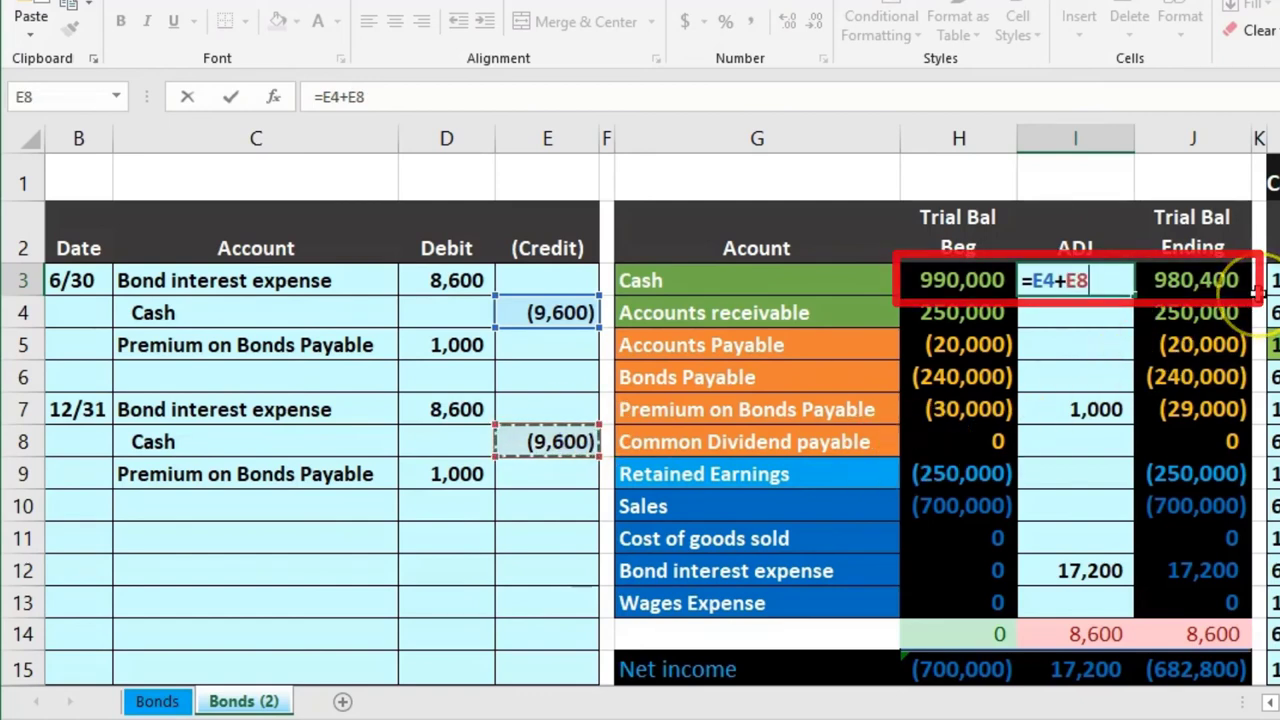
key("Return")
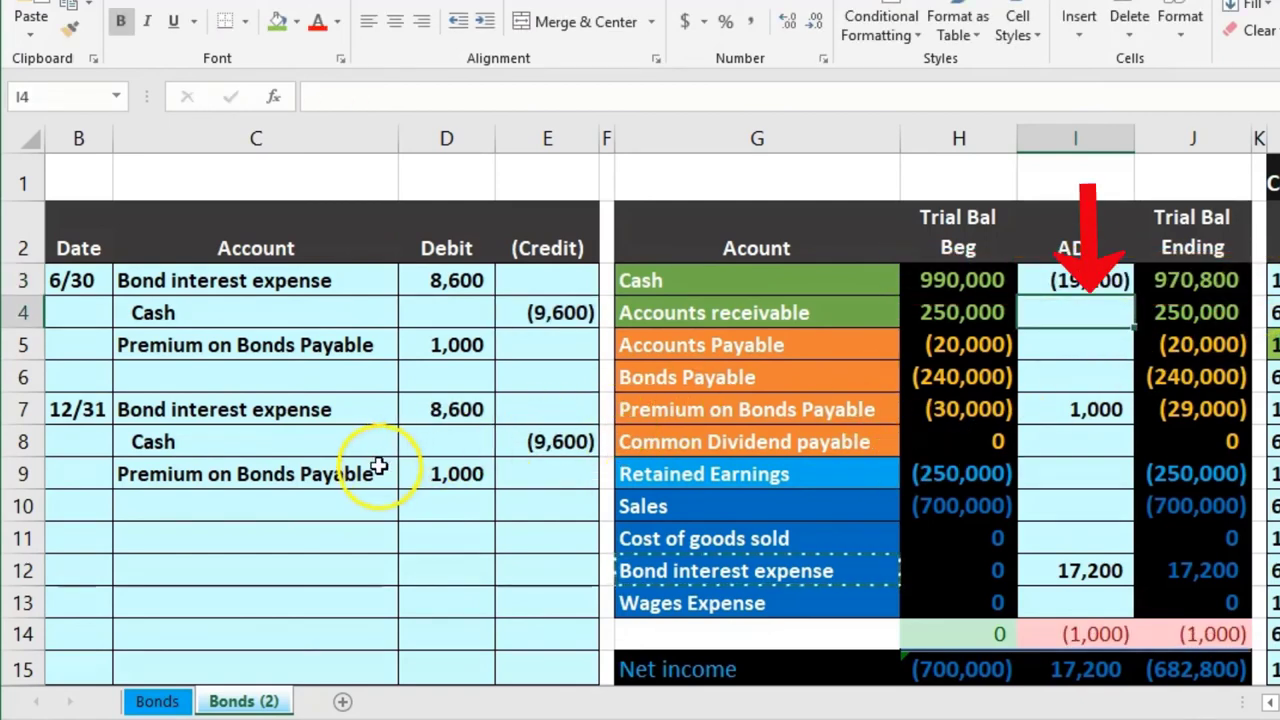
Post the 12/31 premium debit to the trial balance by extending the Premium on Bonds Payable adjustment to =D5+D9
left_click_drag(378, 467, 407, 470)
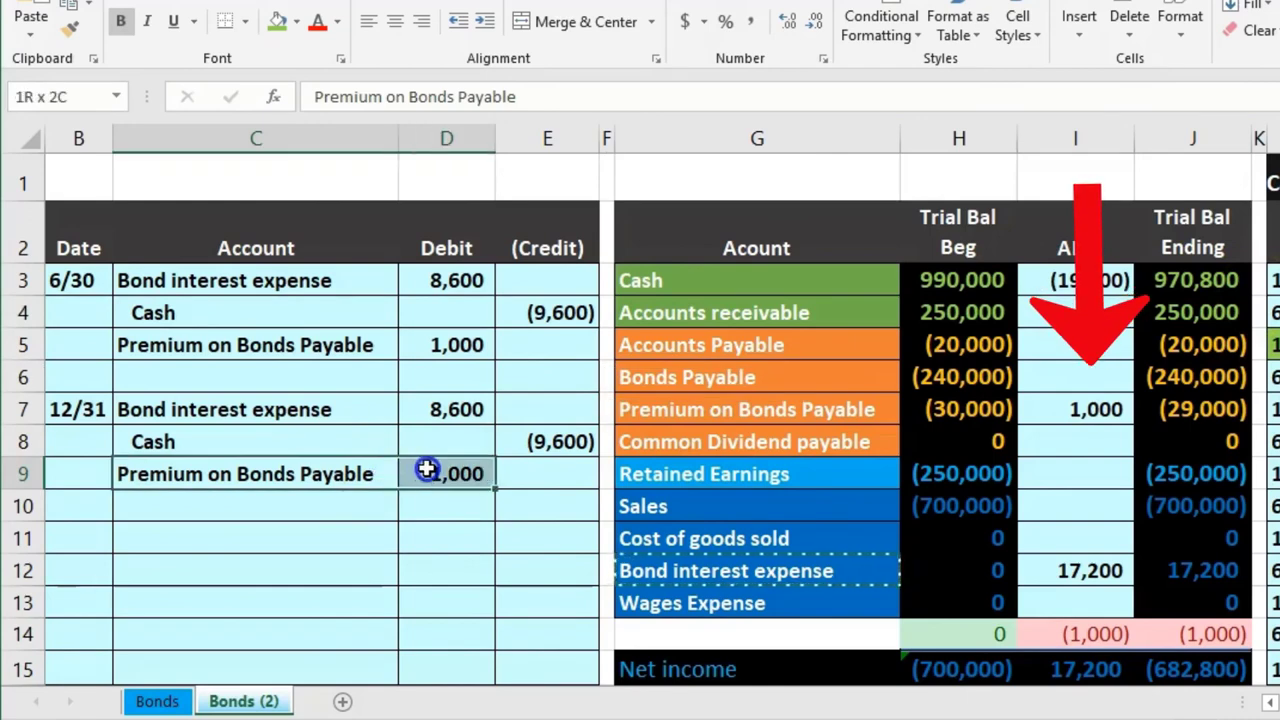
left_click_drag(895, 410, 928, 417)
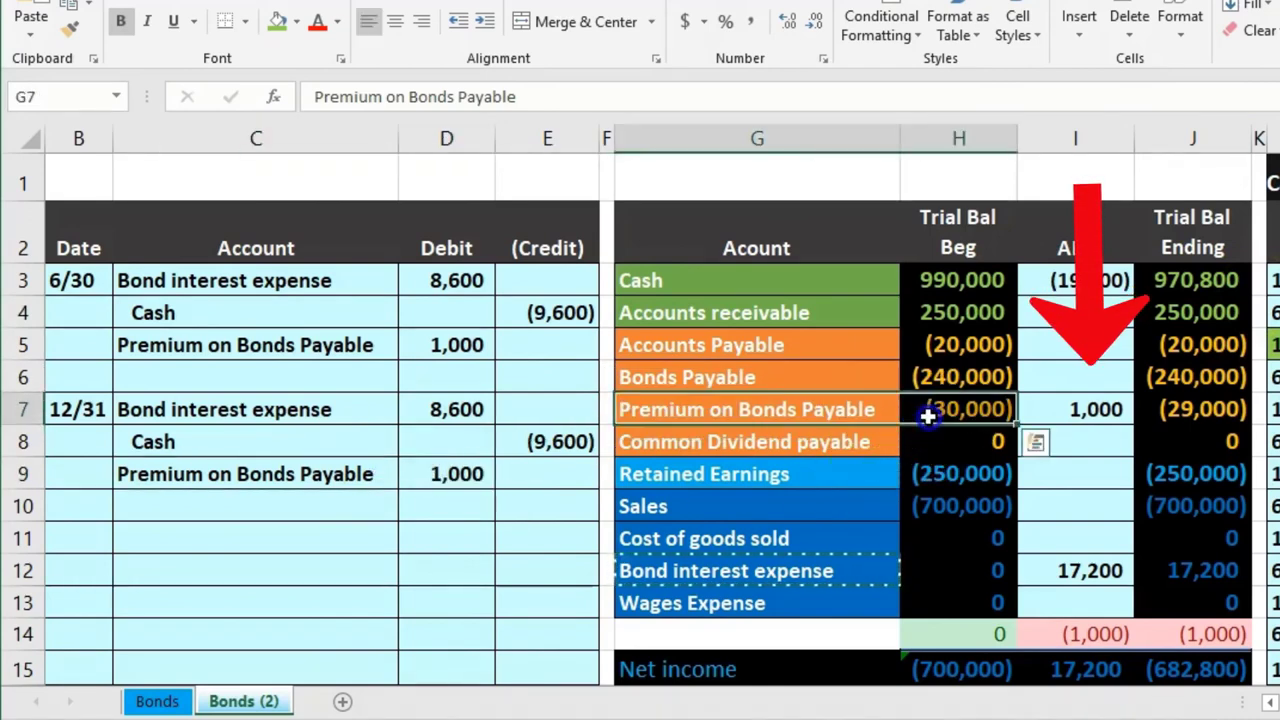
left_click(1050, 410)
double_click(1053, 412)
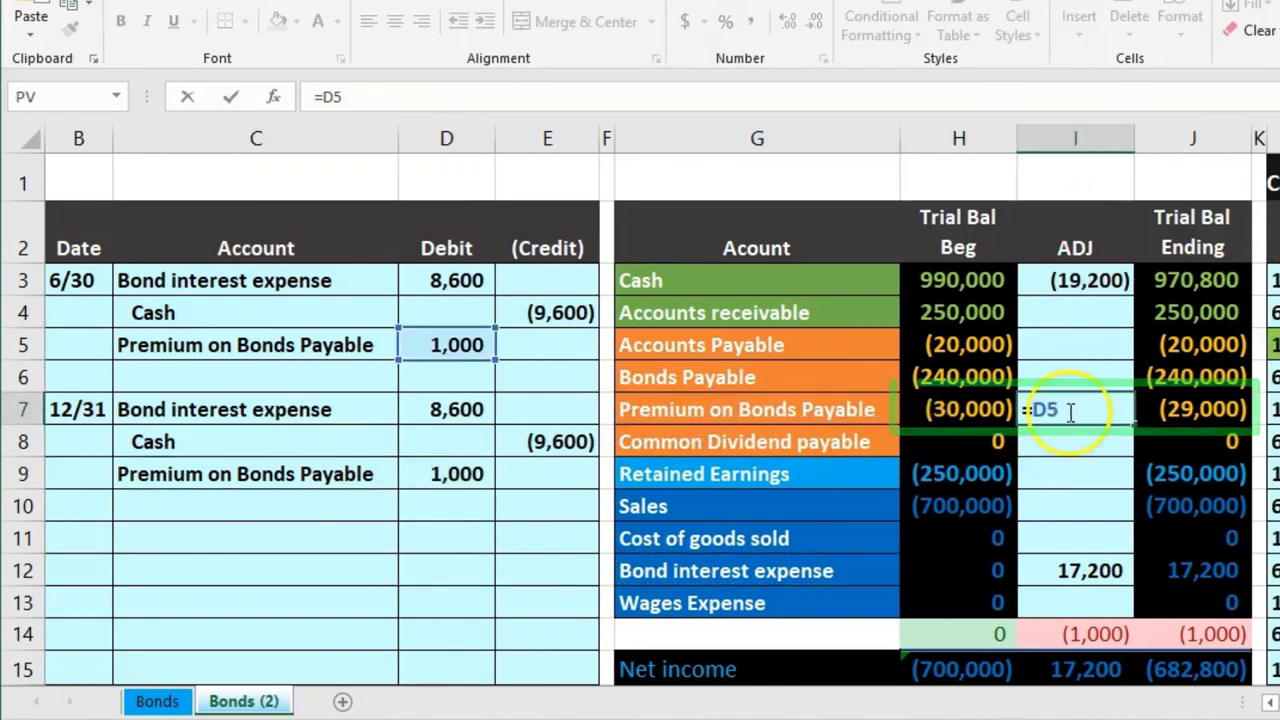
type("+")
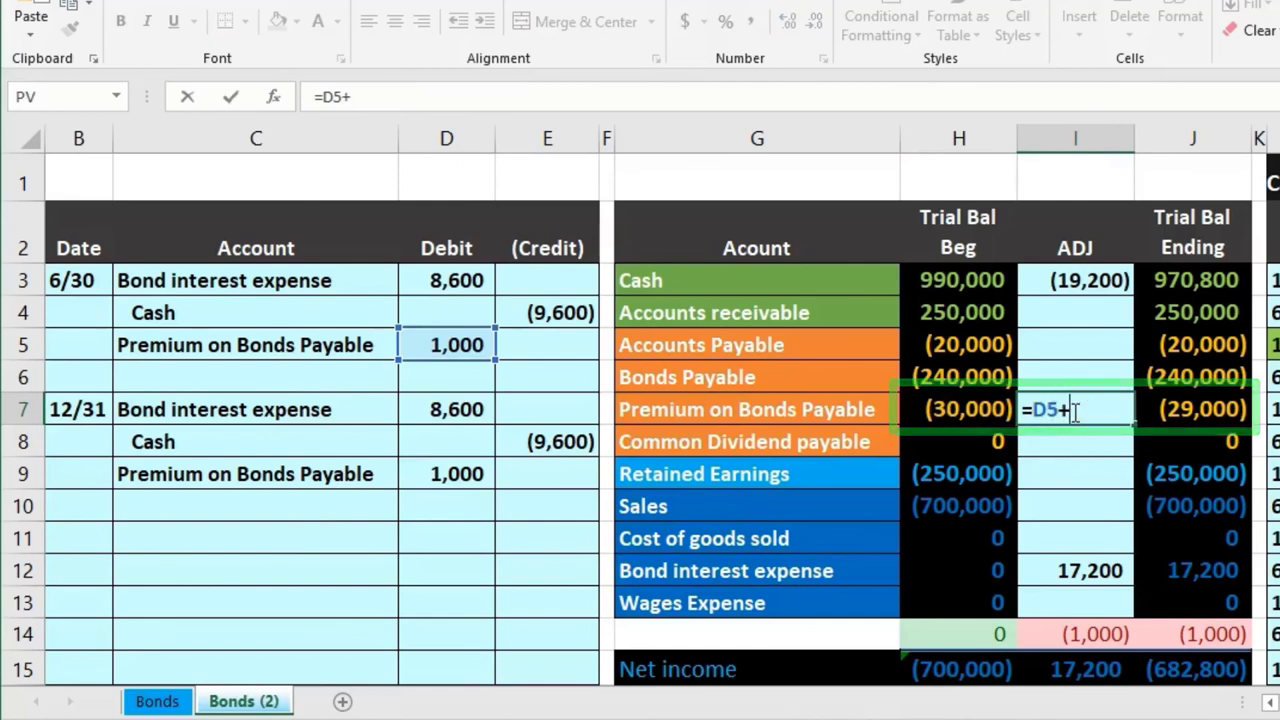
left_click(460, 475)
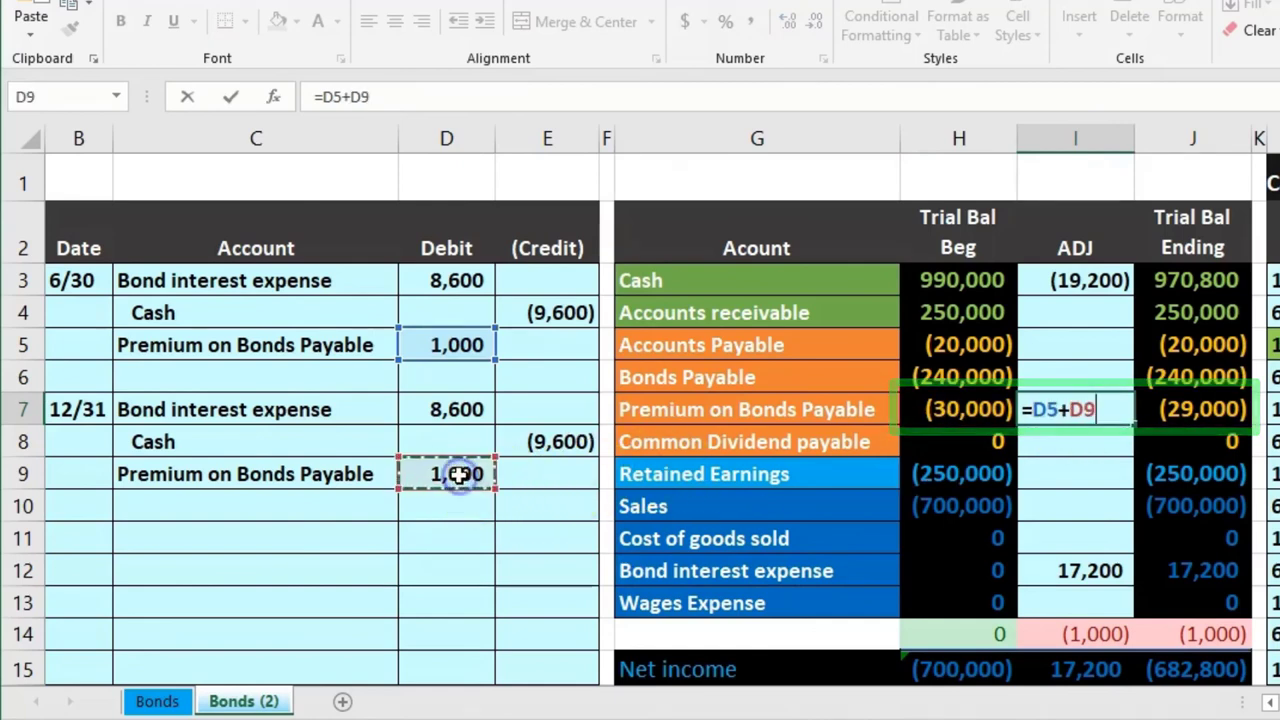
key("Return")
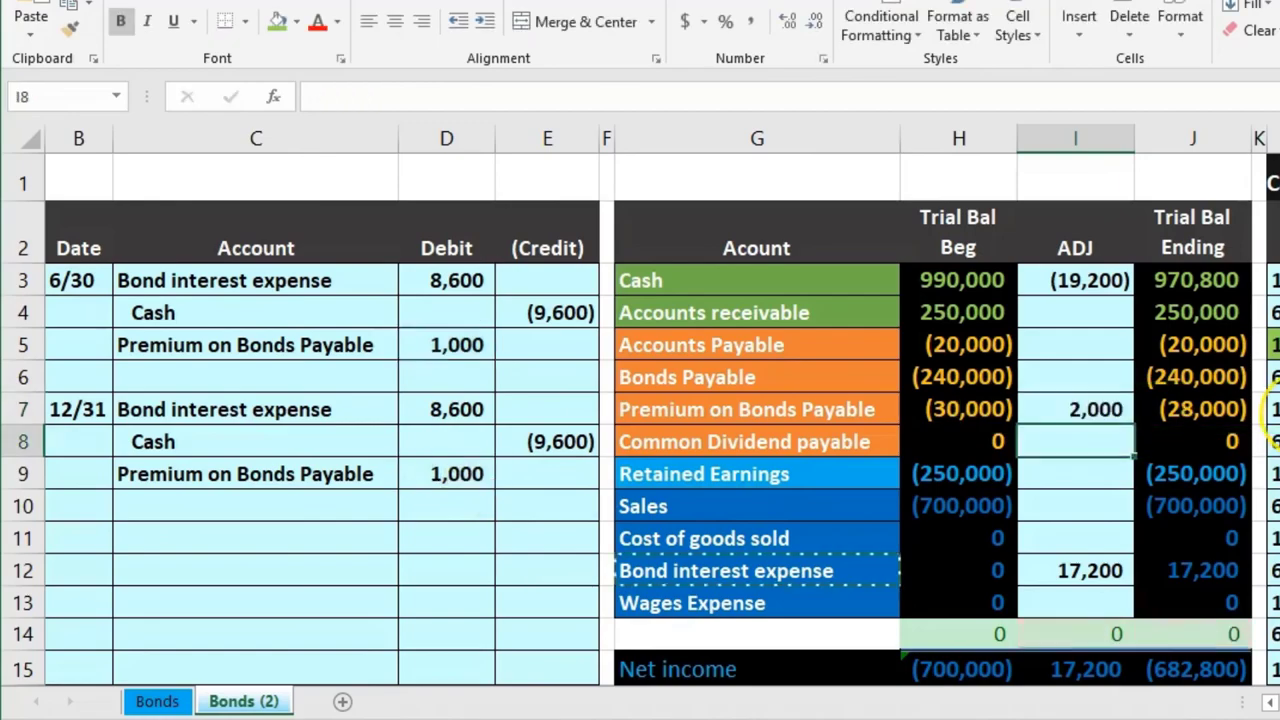
Compare the ending premium and bonds payable balances with the first 12/31 unamortized premium and carrying value in the amortization table
key("Right")
key("Right")
key("Right")
key("Right")
key("Right")
key("Right")
key("Right")
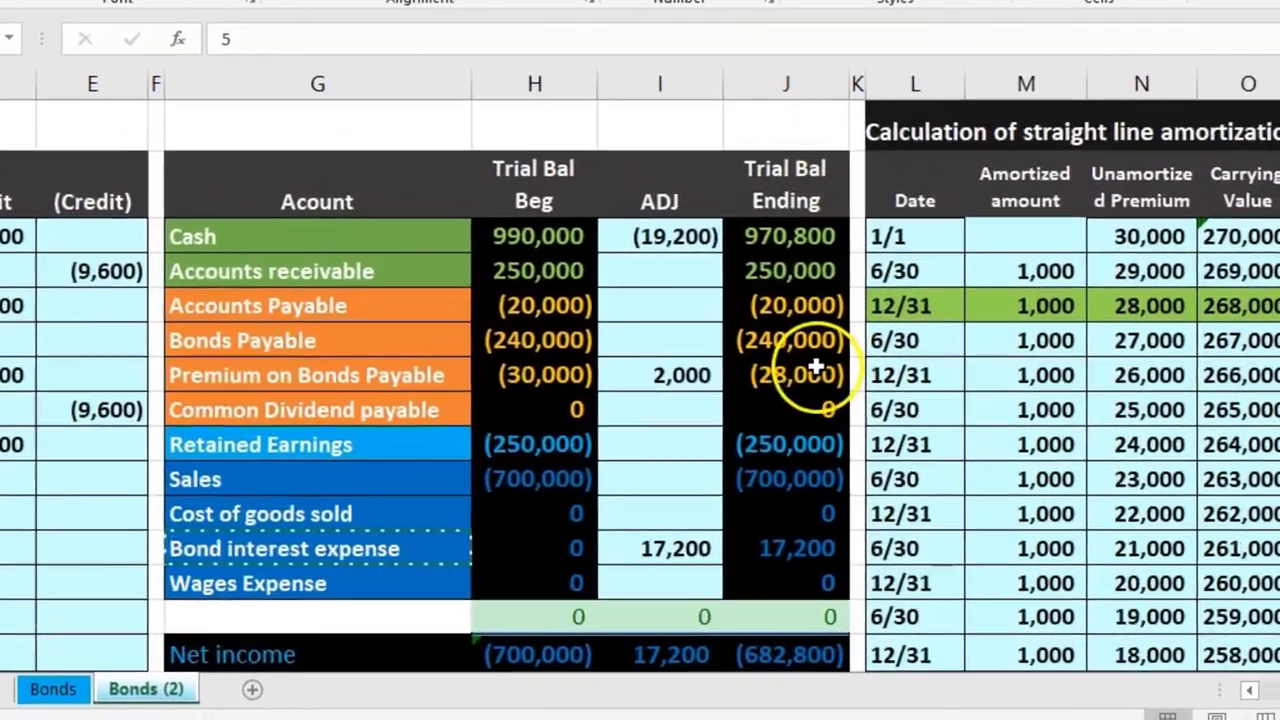
left_click(861, 409)
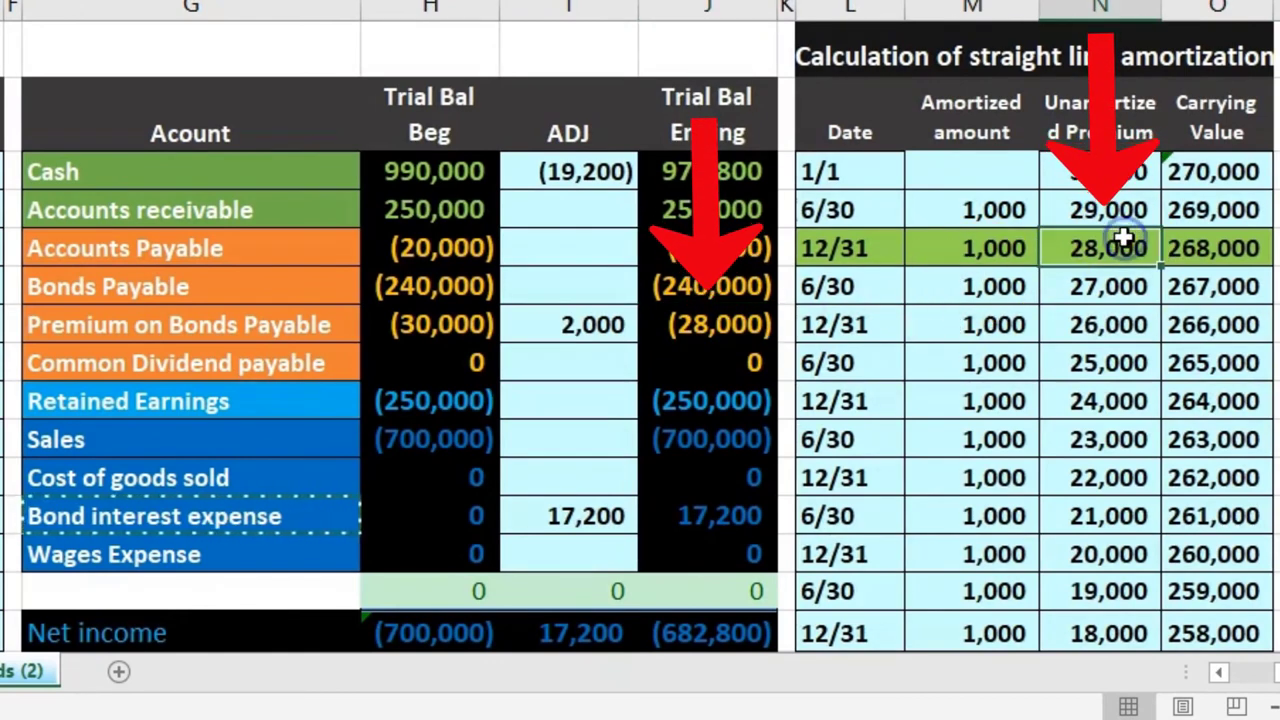
left_click(1108, 240)
left_click_drag(714, 285, 719, 309)
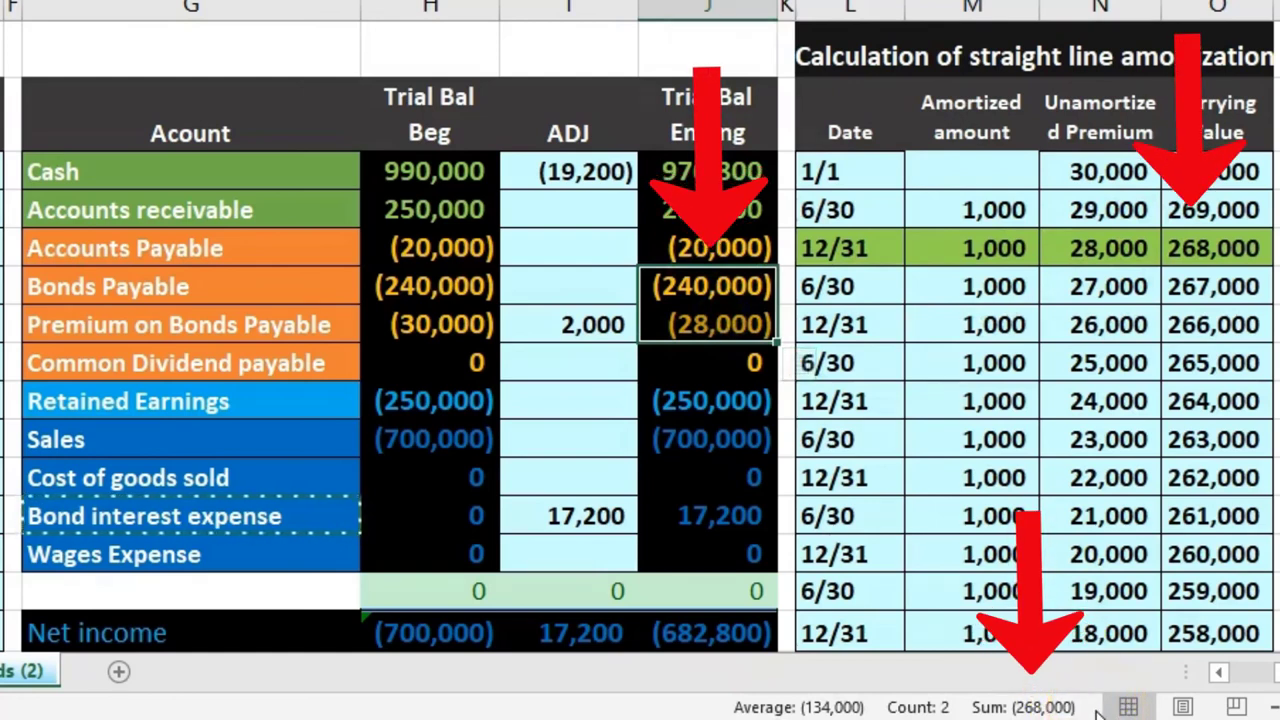
left_click(1238, 248)
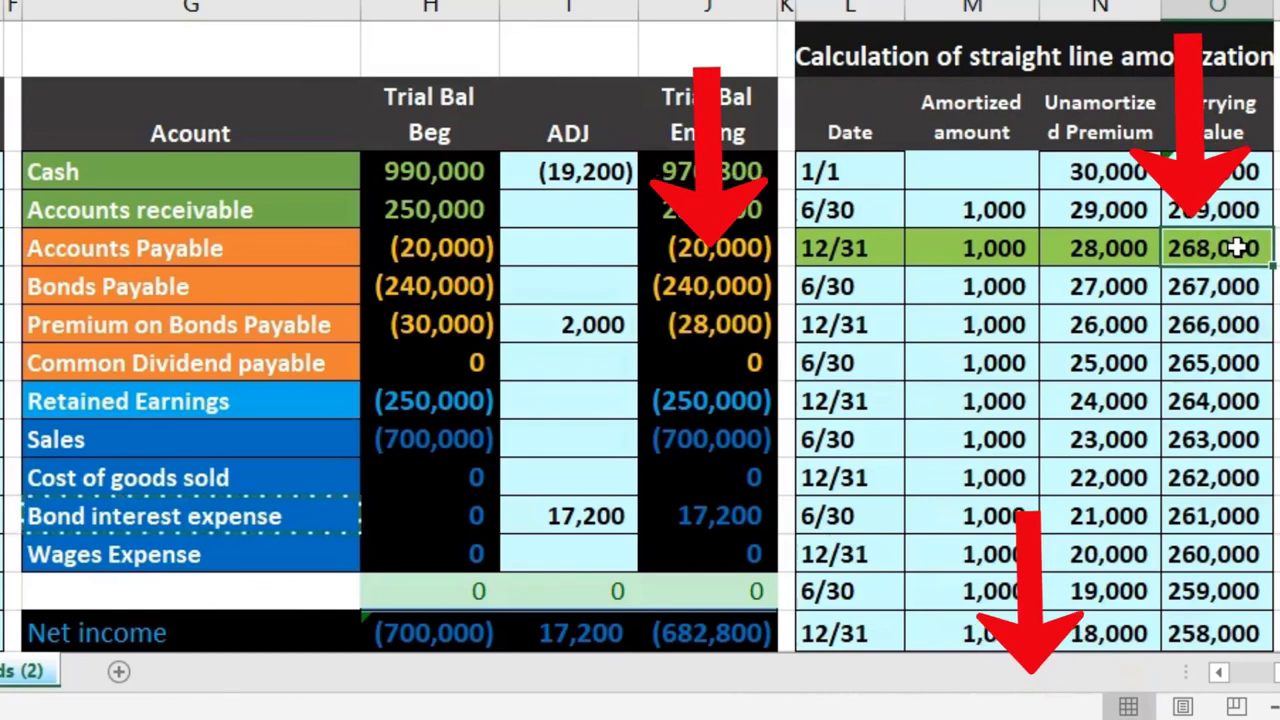
left_click(762, 322)
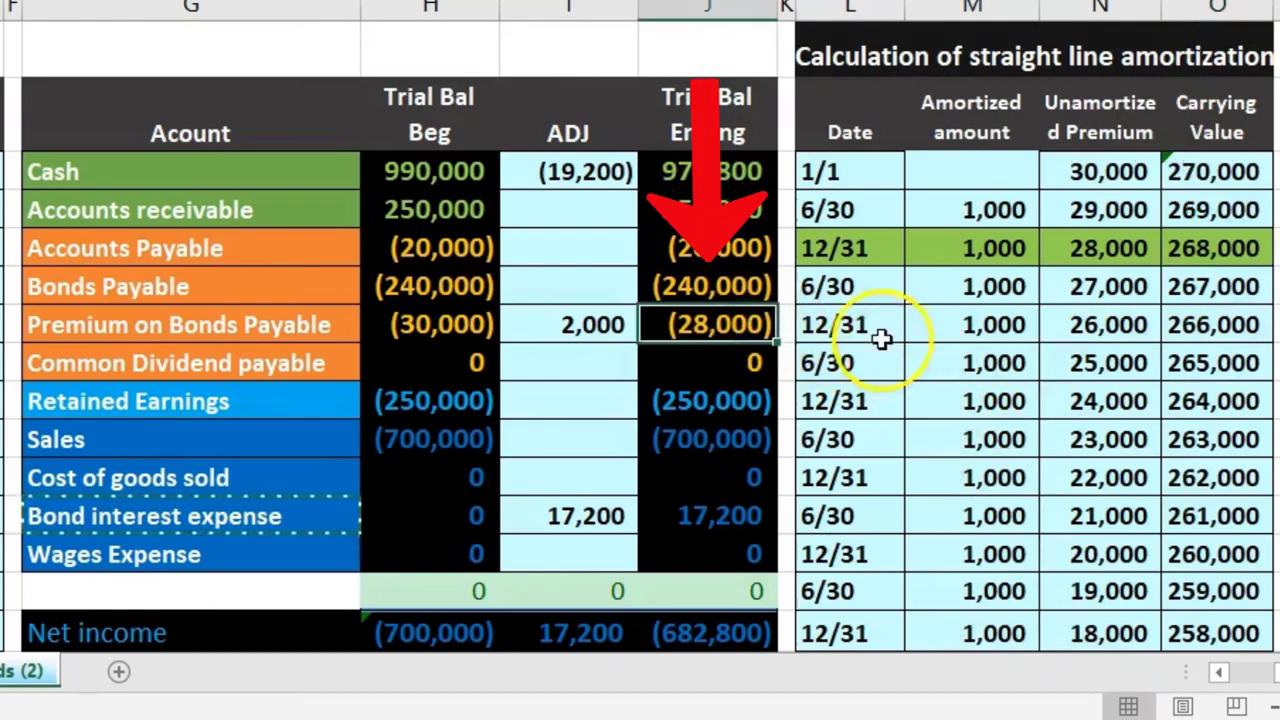
left_click(740, 290)
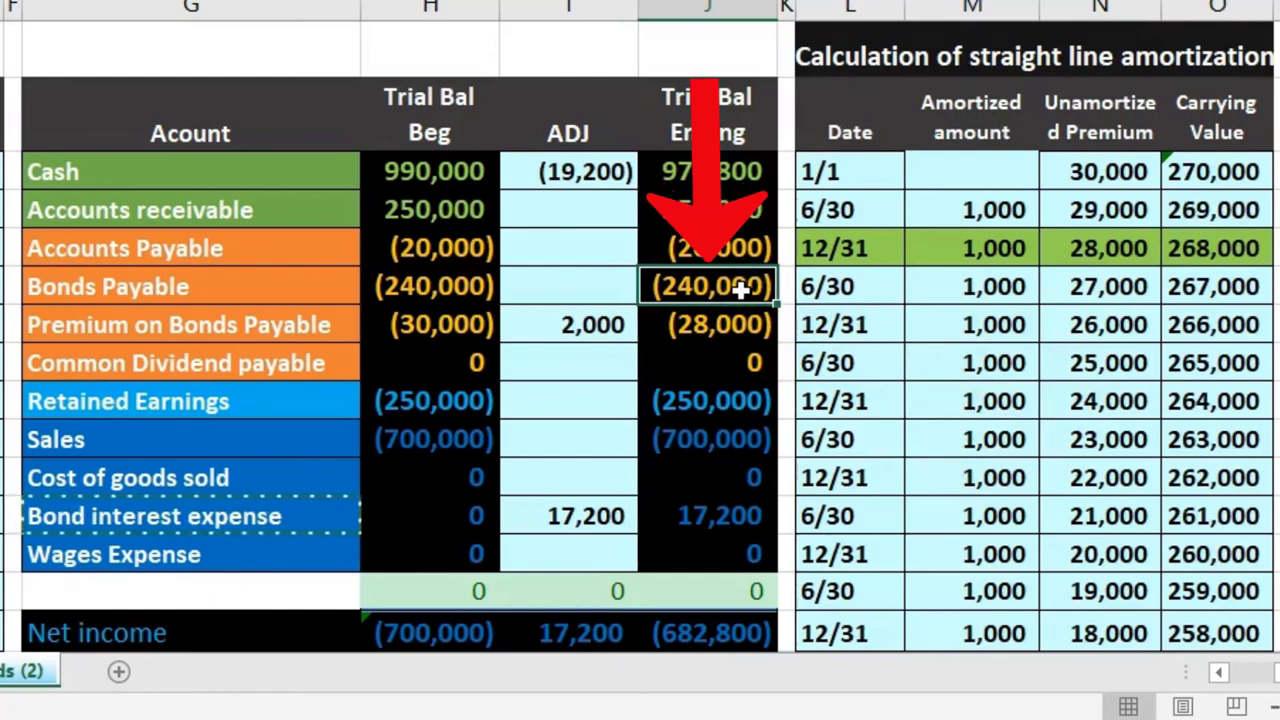